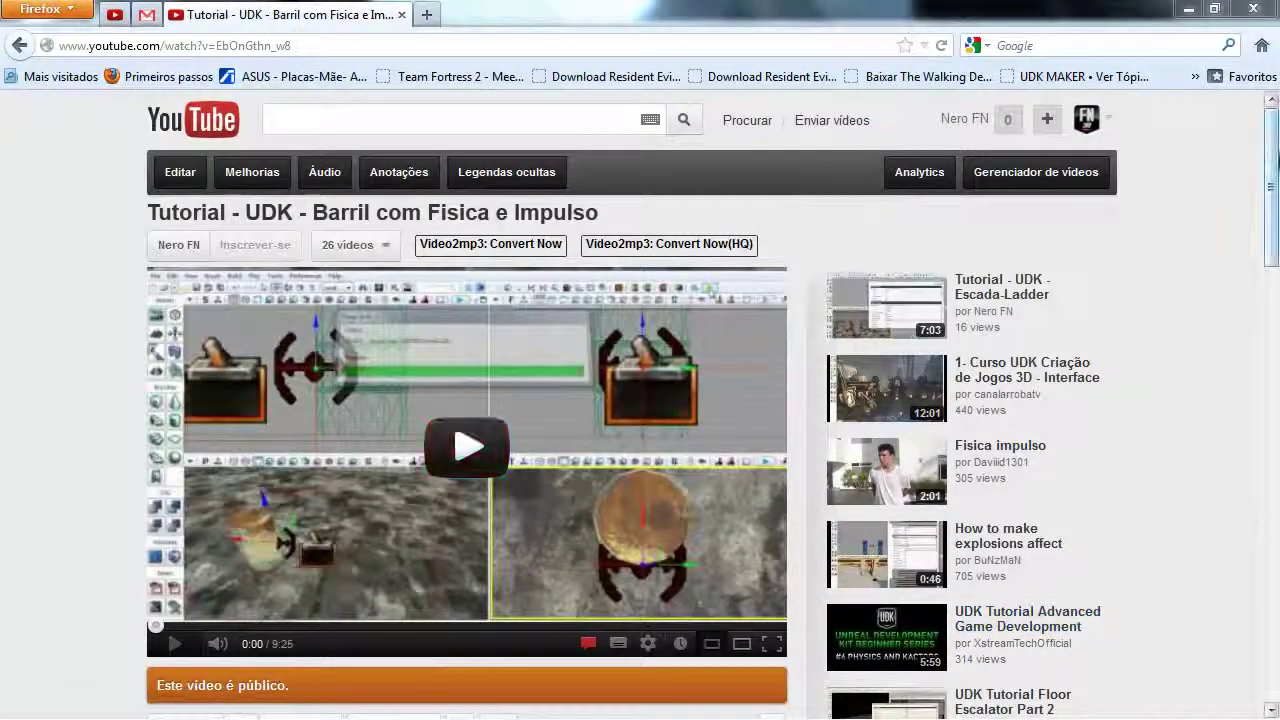
Scroll to the YouTube comment requesting a player launcher, then switch to the UDK editor
scroll(1276, 160, "down", 10)
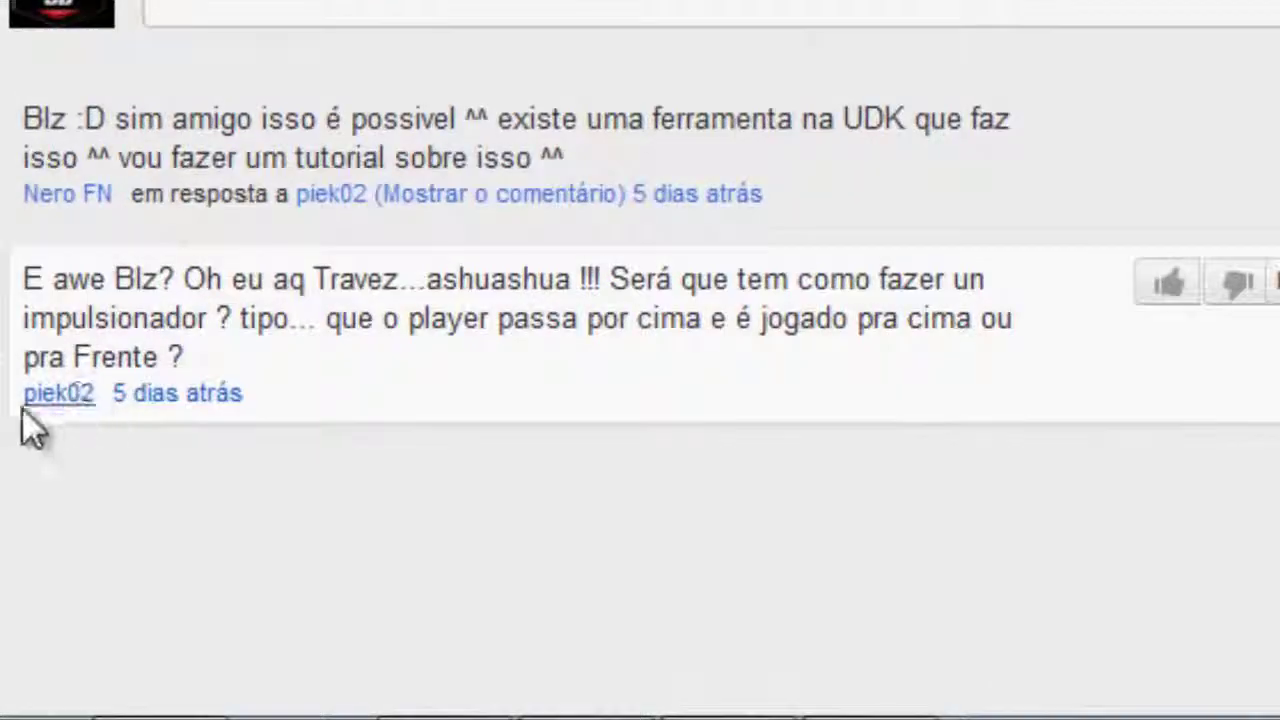
left_click_drag(110, 425, 88, 398)
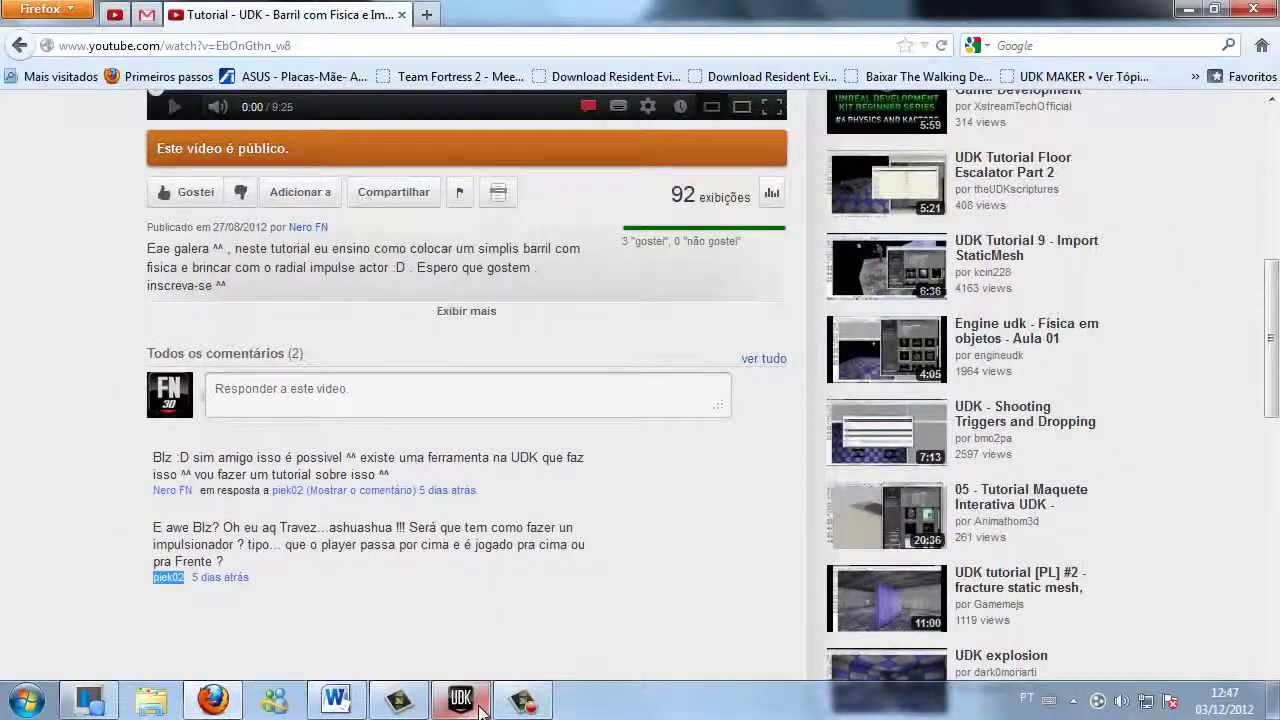
mouse_move(481, 709)
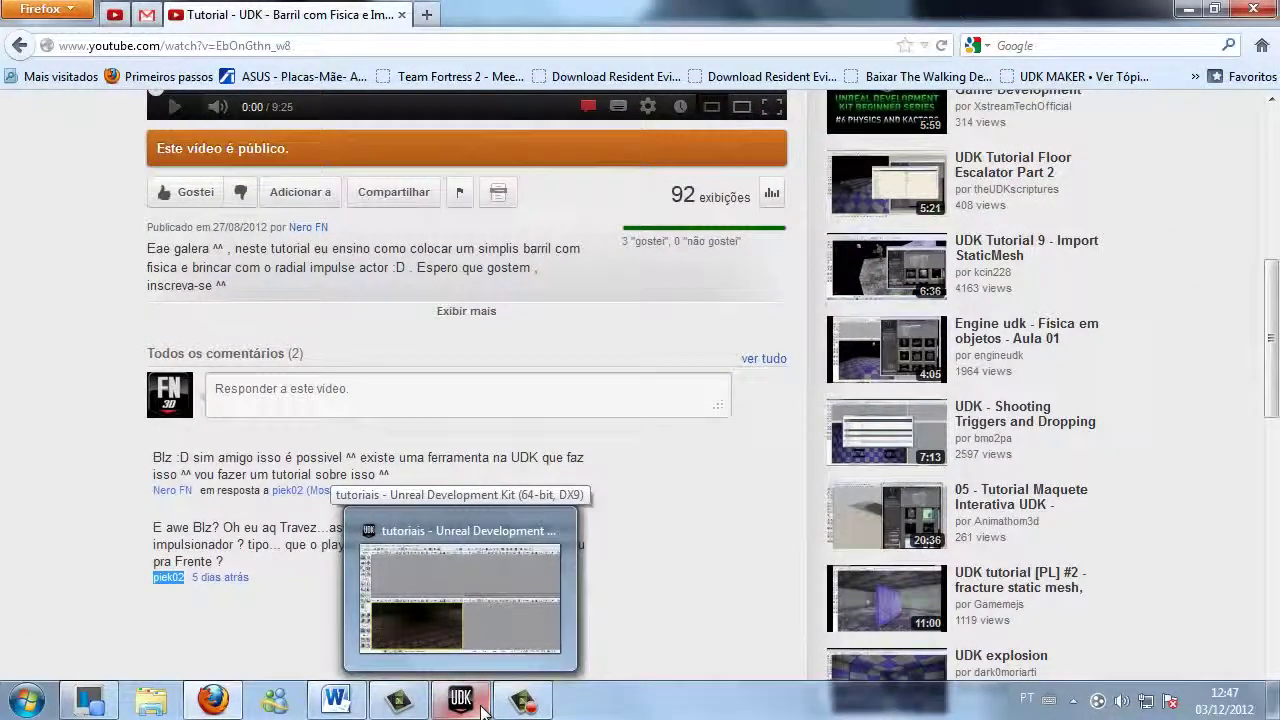
left_click(481, 709)
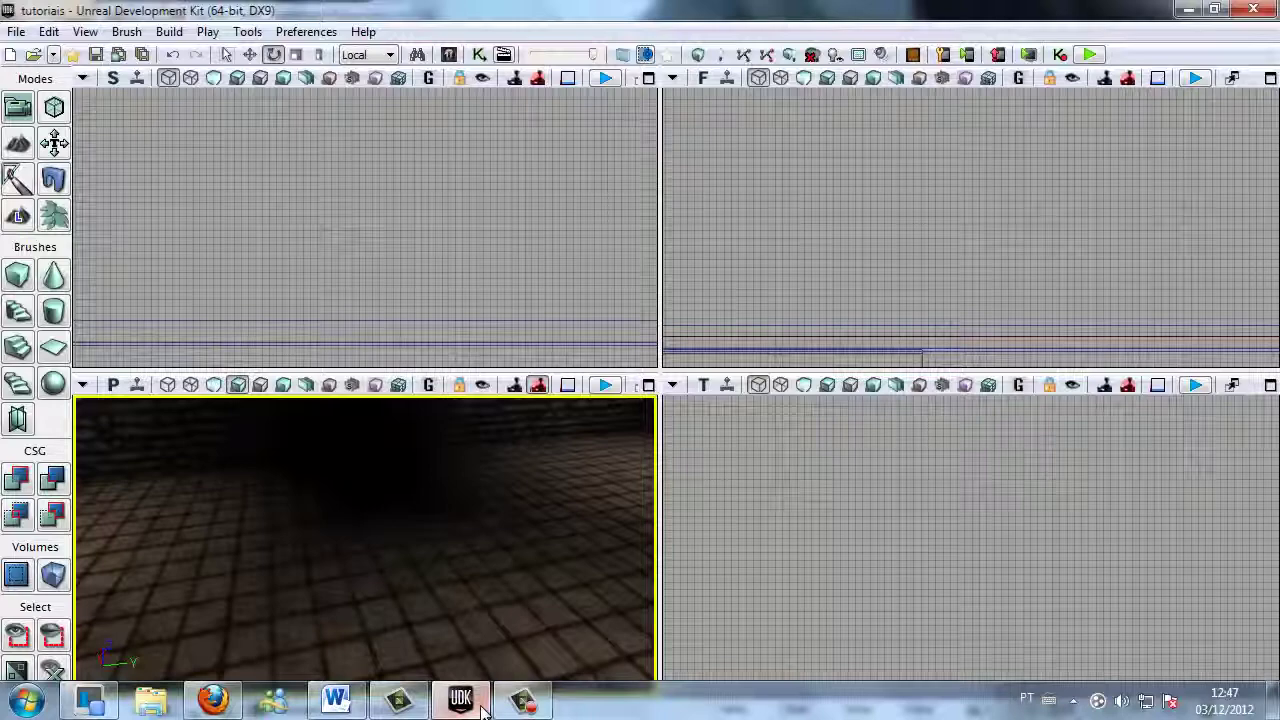
Find UTJumpPad via an Actor Classes search for 'jump' and drop UTJumpPad_1 onto the floor
mouse_move(114, 571)
right_mouse_down()
mouse_move(500, 494)
mouse_move(457, 514)
right_mouse_up()
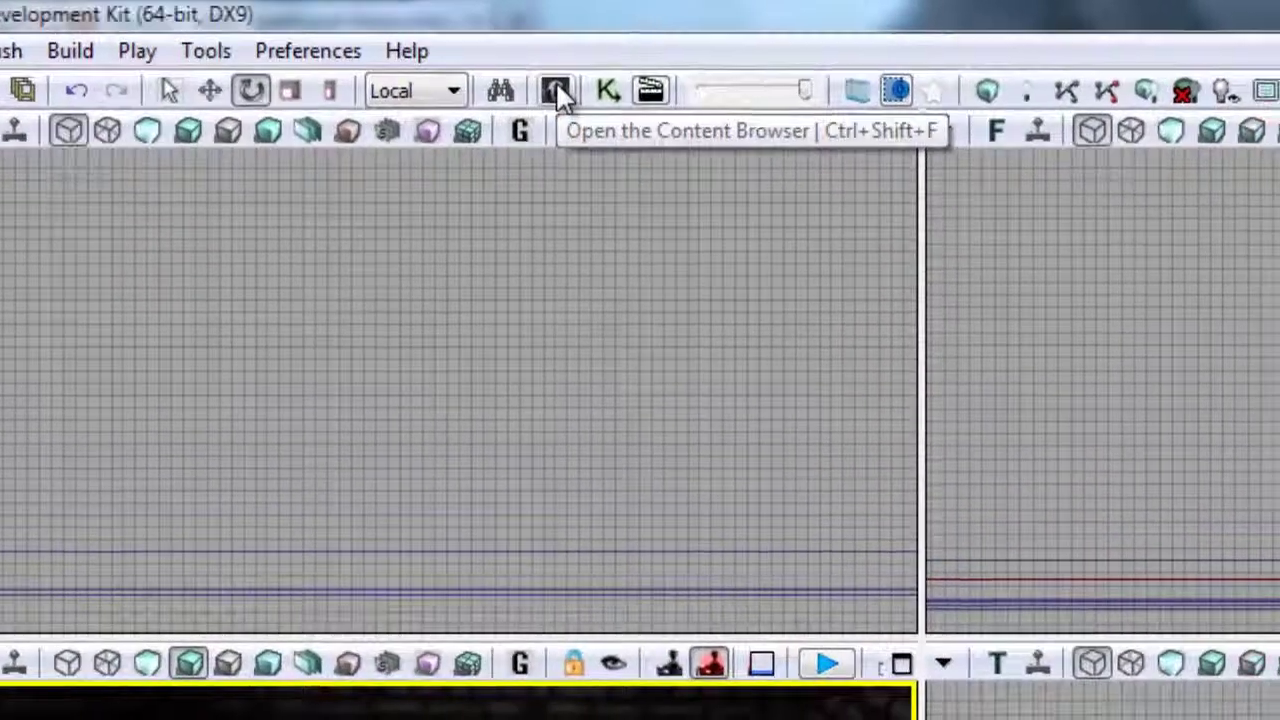
left_click(496, 67)
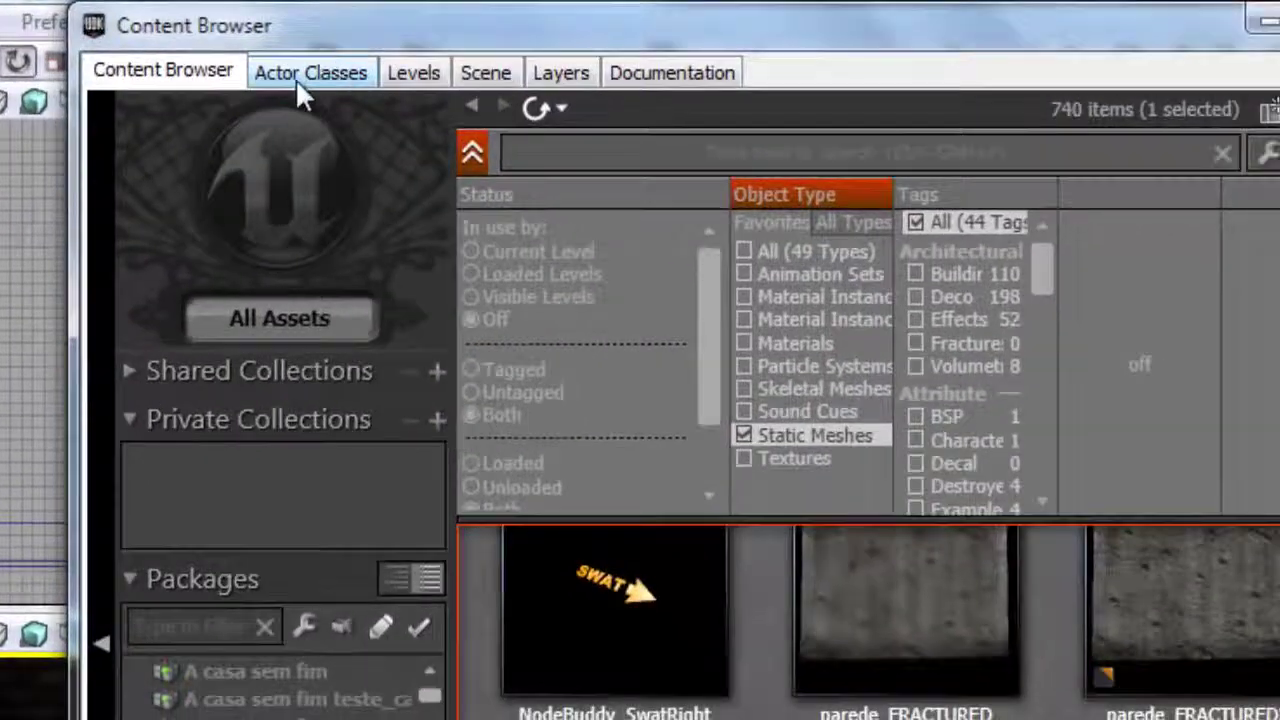
left_click(296, 80)
type("jump")
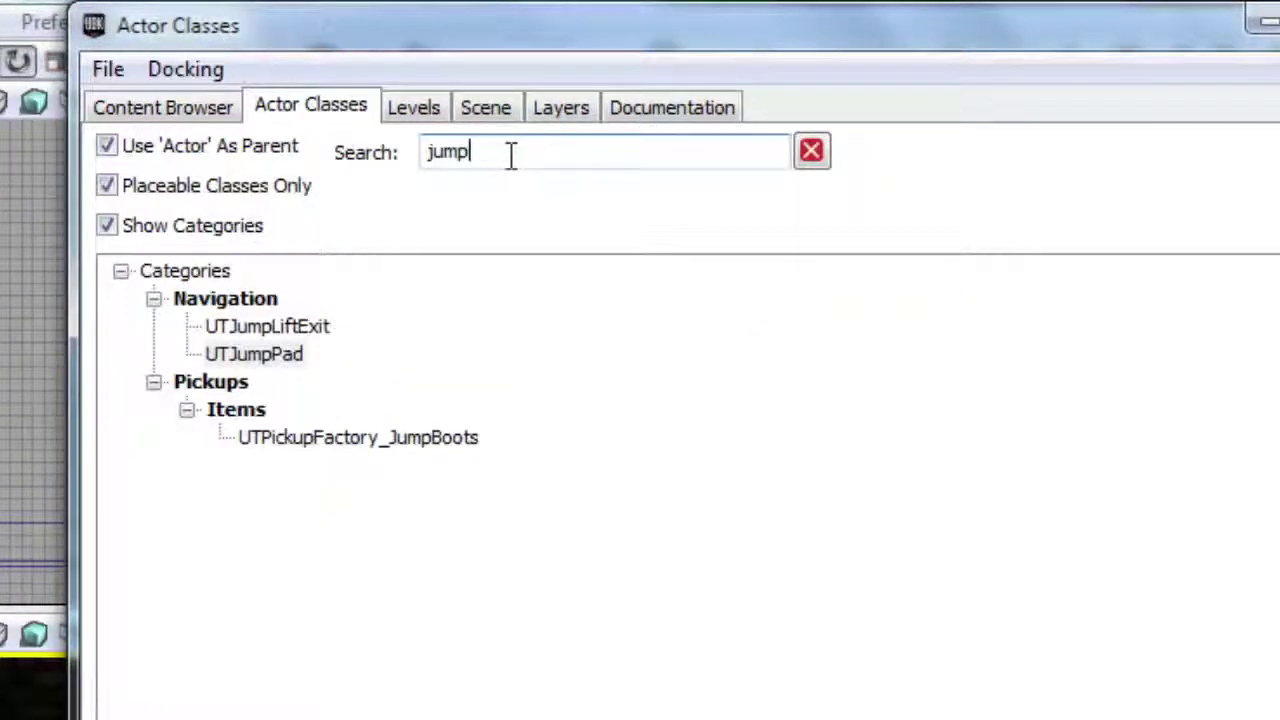
left_click(238, 360)
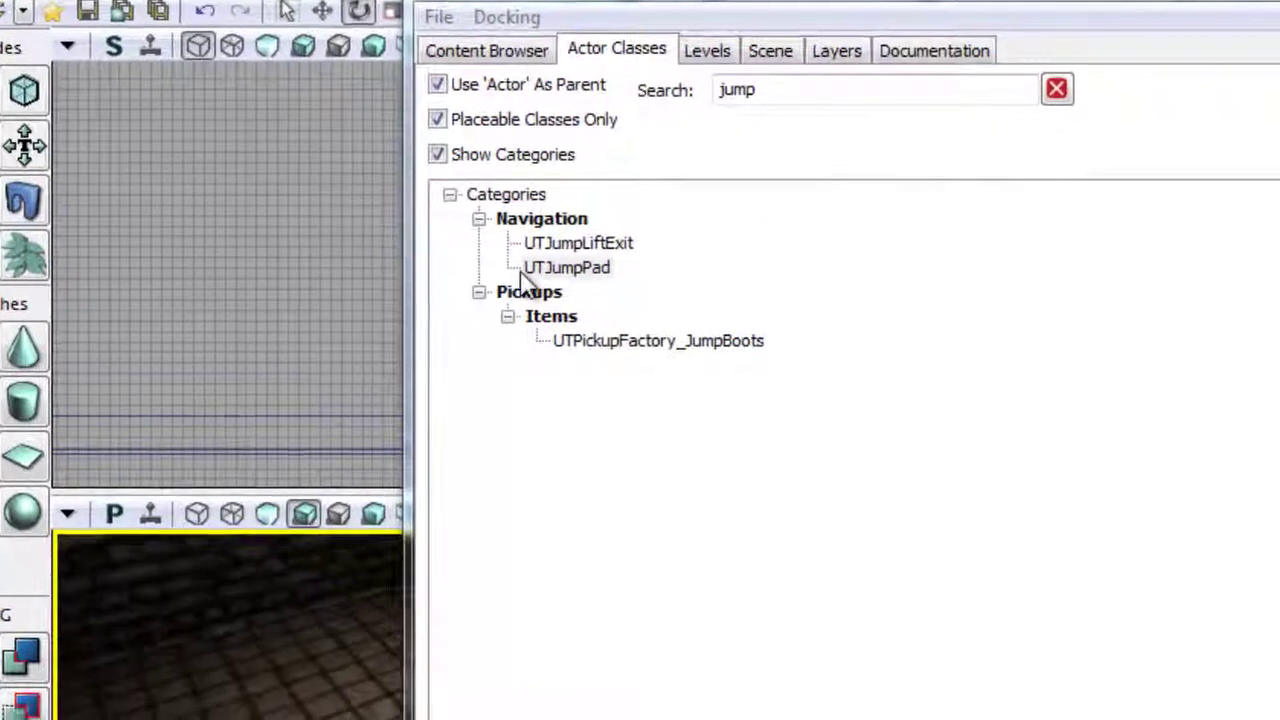
left_click(576, 270)
left_click_drag(567, 267, 280, 660)
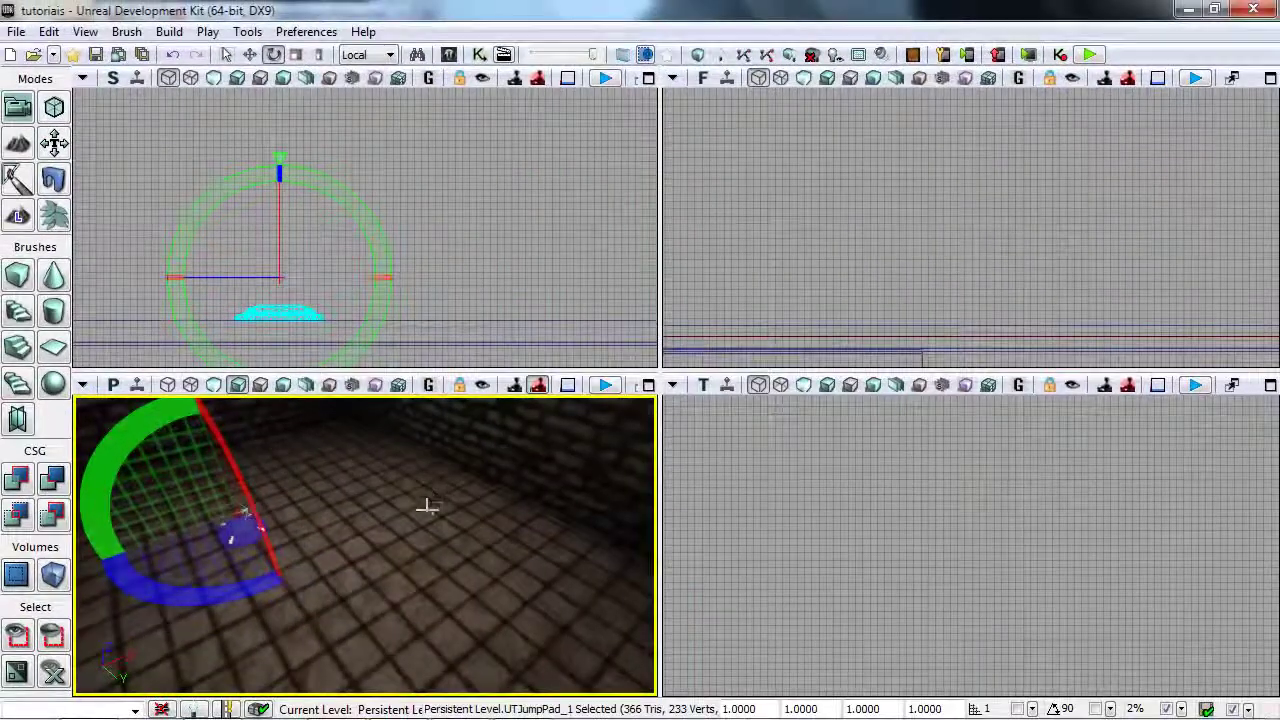
mouse_move(185, 456)
left_mouse_down()
mouse_move(146, 463)
mouse_move(163, 460)
left_mouse_up()
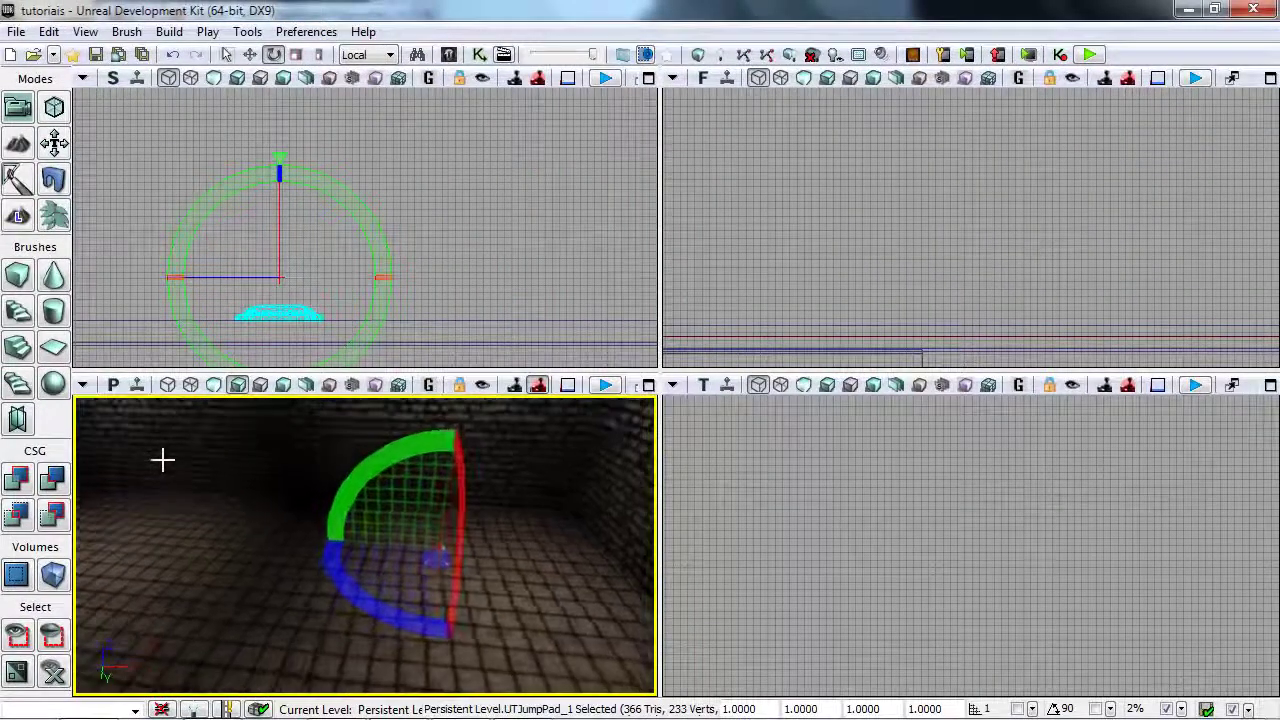
mouse_move(410, 510)
left_mouse_down()
mouse_move(283, 443)
mouse_move(563, 446)
mouse_move(643, 506)
mouse_move(207, 575)
mouse_move(77, 513)
mouse_move(75, 540)
mouse_move(109, 534)
mouse_move(471, 617)
mouse_move(474, 606)
mouse_move(307, 590)
left_mouse_up()
Add a PathNode actor, PathNode_3, at a spot on the floor
left_click(286, 593)
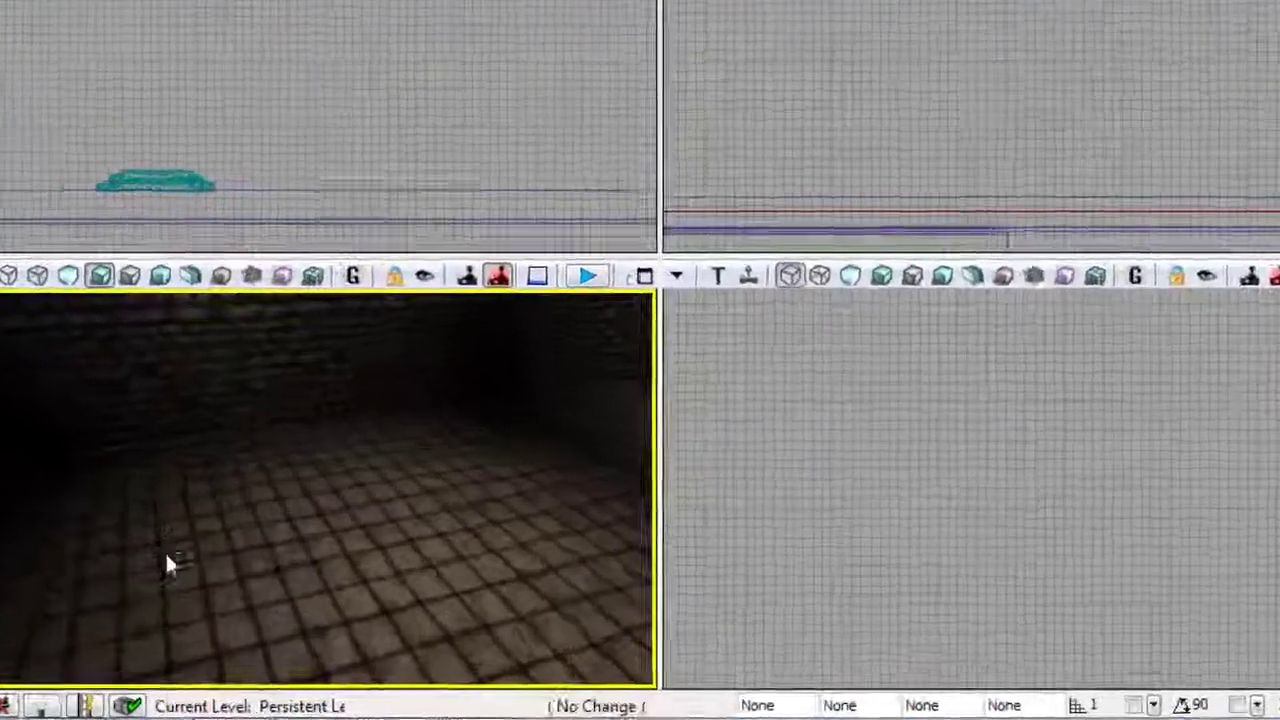
right_click(306, 606)
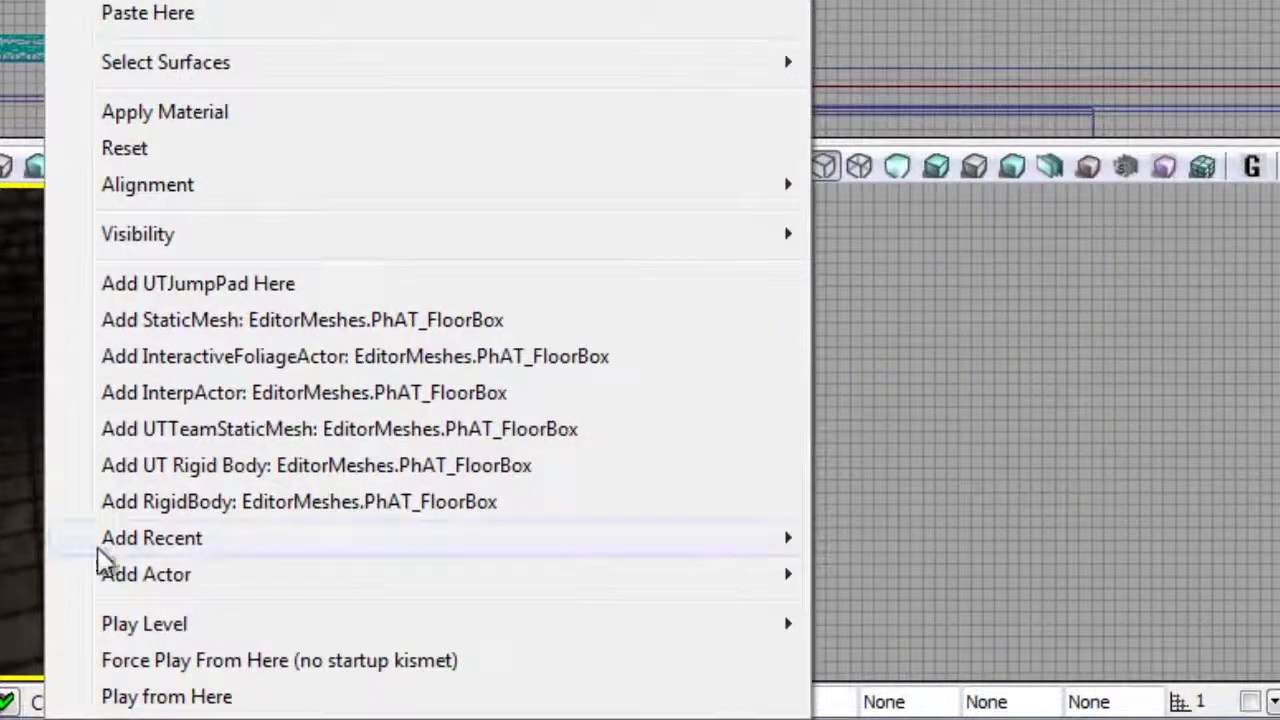
mouse_move(115, 590)
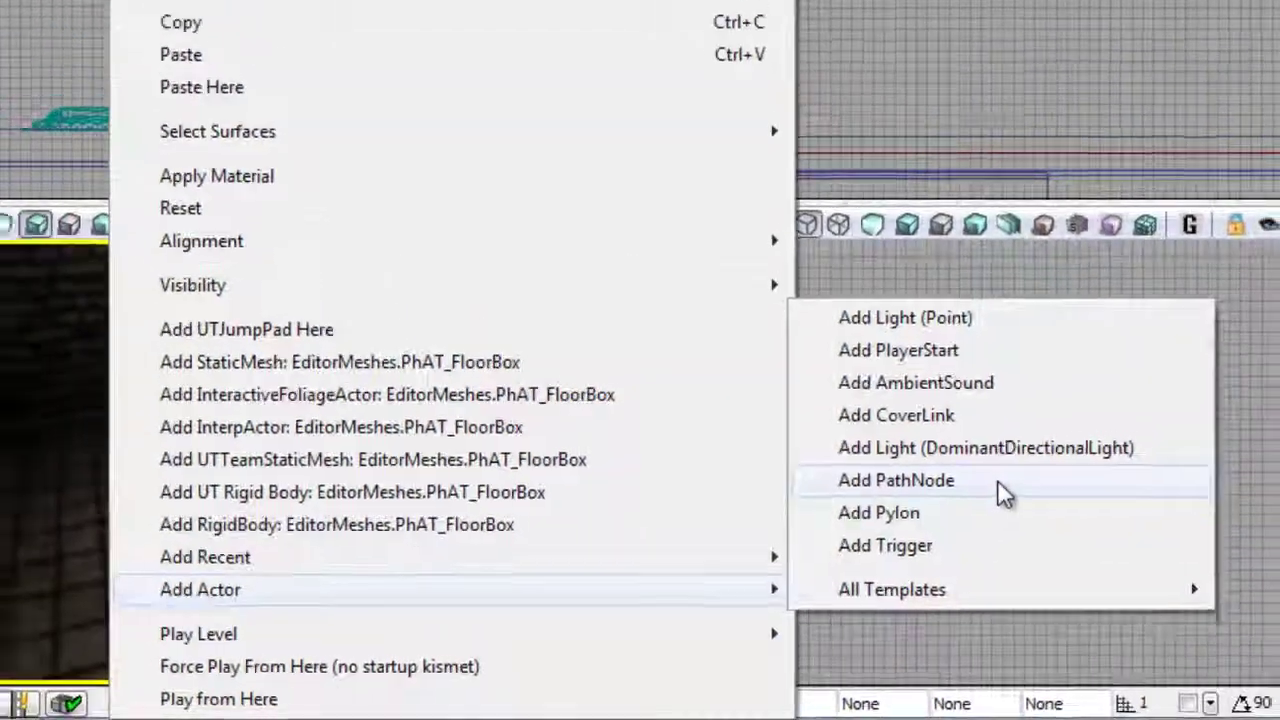
left_click(1043, 466)
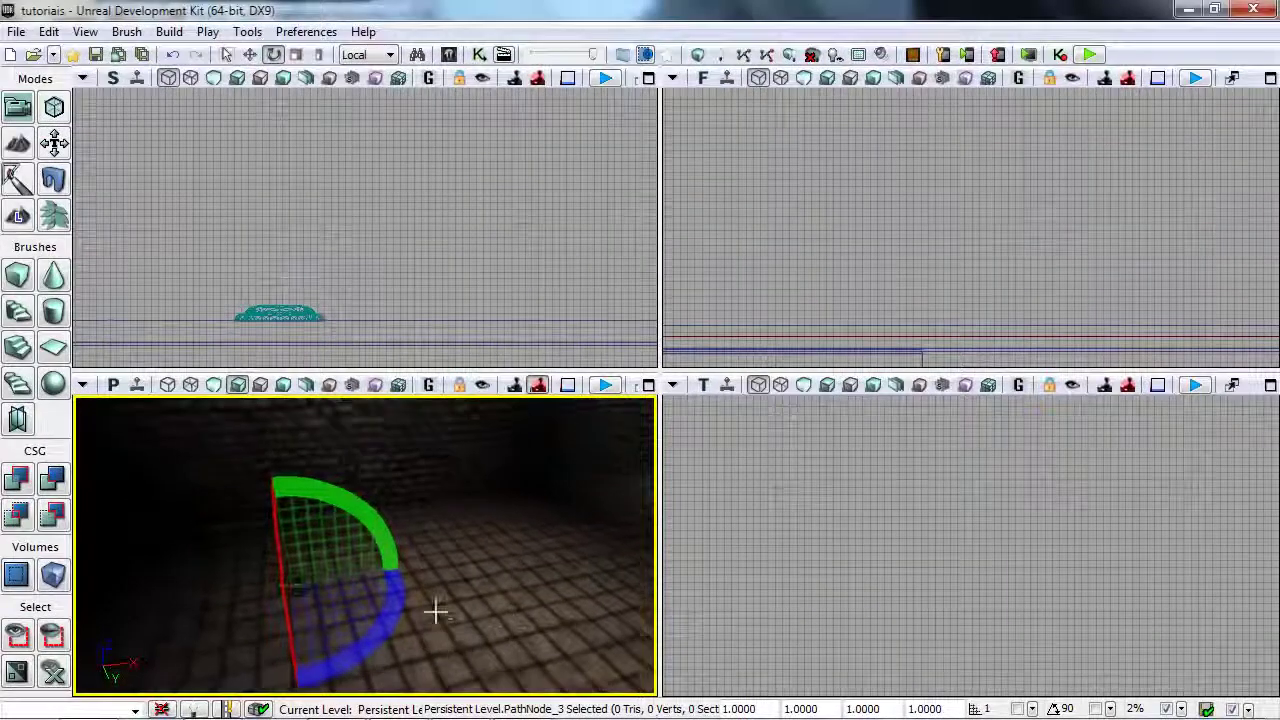
left_click_drag(436, 612, 381, 551)
Raise PathNode_3 above the floor, rotate it about 180 degrees, and reselect the jump pad
key("space")
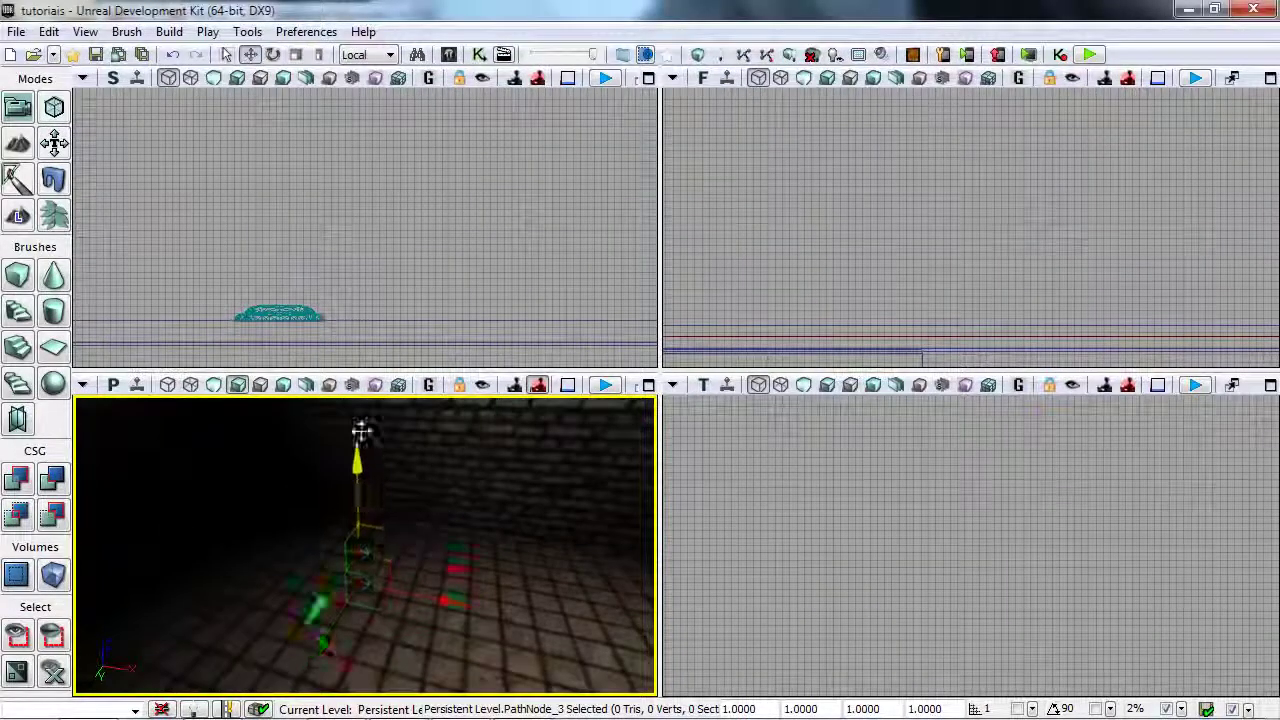
mouse_move(361, 430)
left_mouse_down()
mouse_move(374, 581)
mouse_move(62, 632)
left_mouse_up()
key("space")
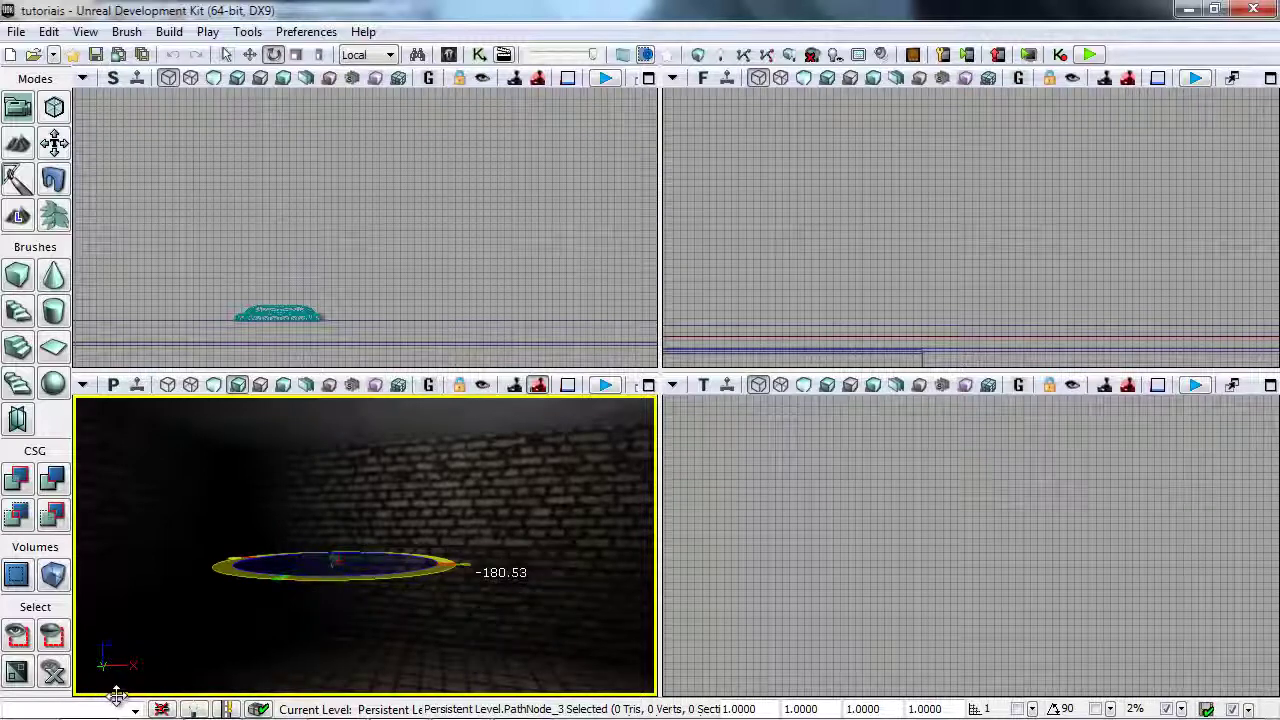
mouse_move(426, 580)
right_mouse_down()
mouse_move(354, 493)
mouse_move(78, 399)
mouse_move(410, 554)
right_mouse_up()
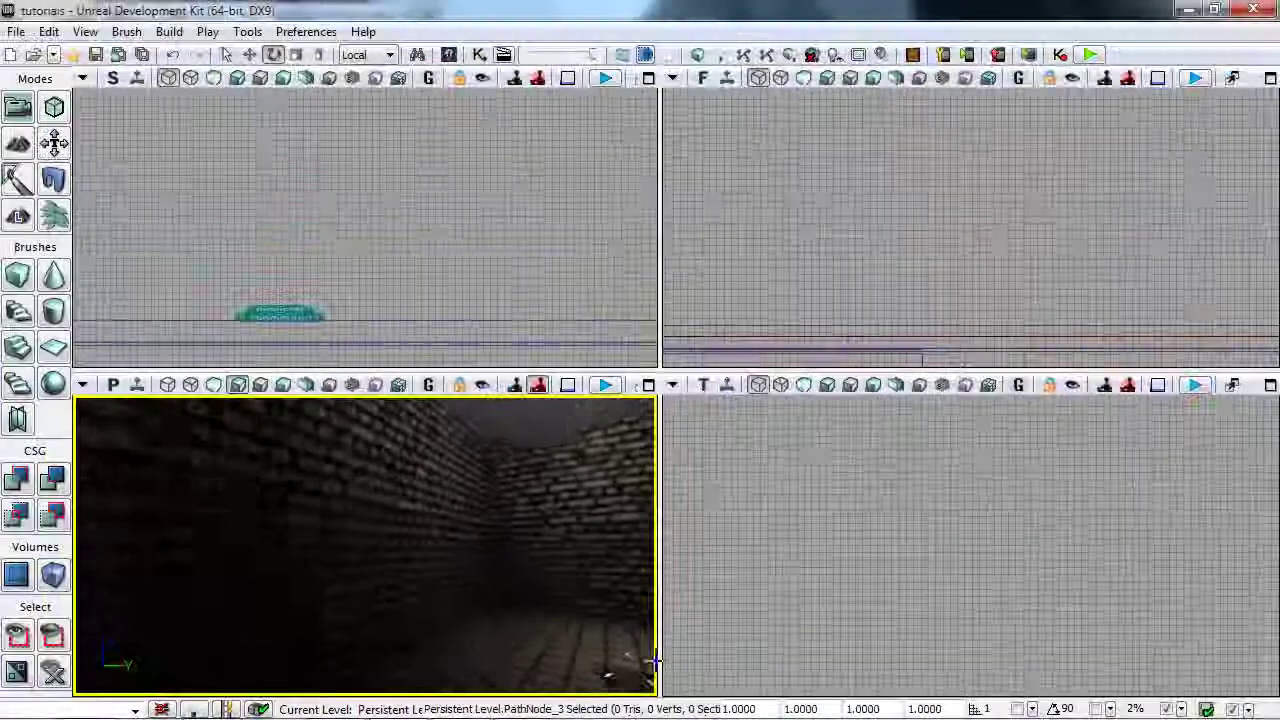
mouse_move(763, 553)
right_mouse_down()
mouse_move(360, 690)
mouse_move(500, 590)
right_mouse_up()
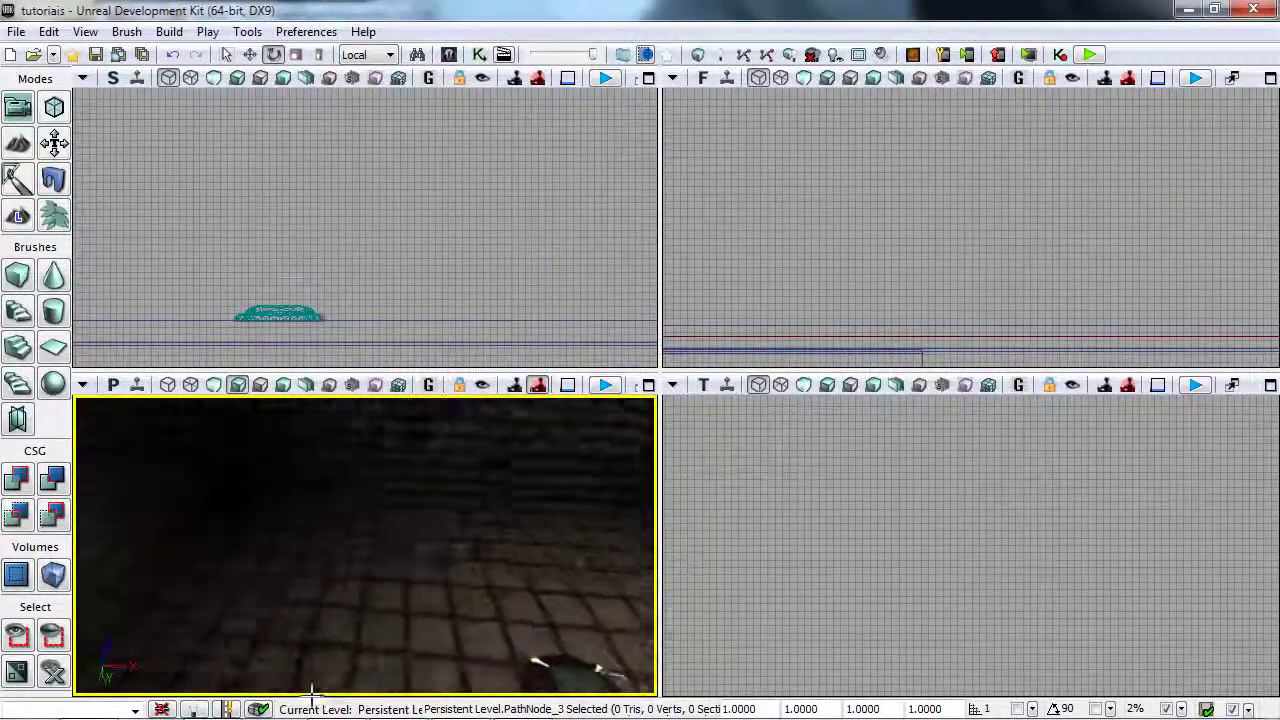
left_click(500, 595)
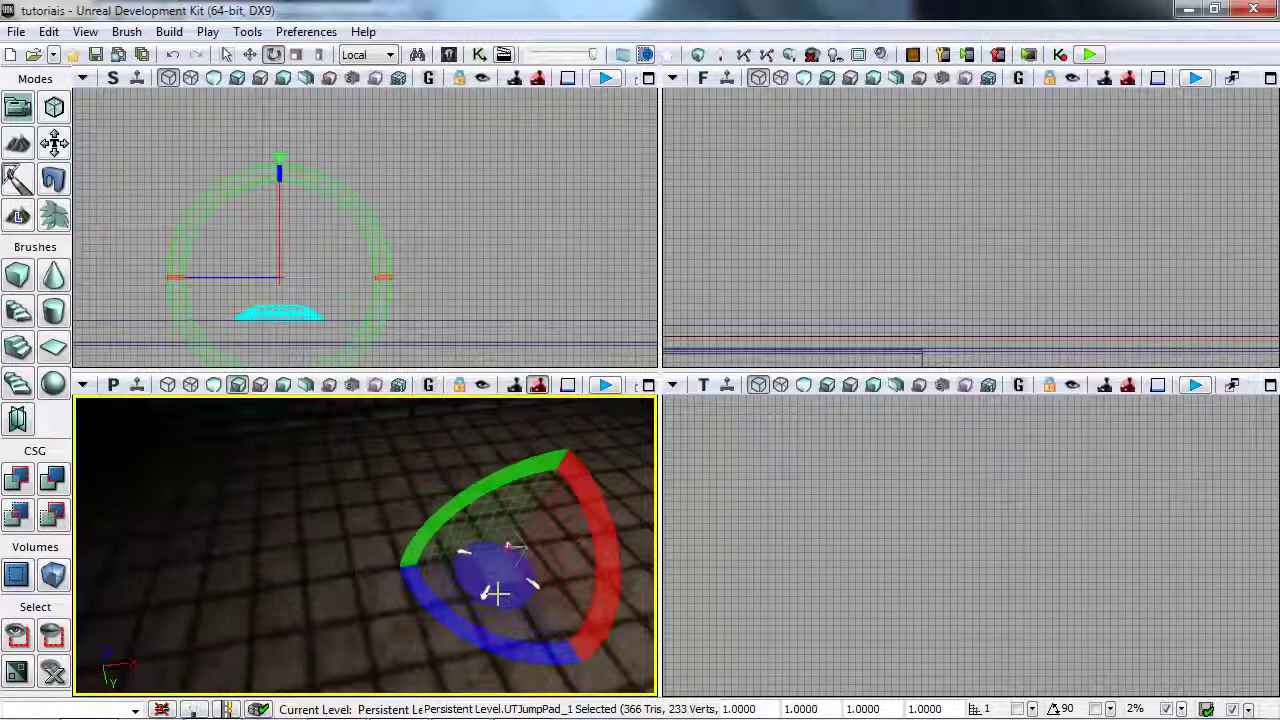
Set UTJumpPad_1's Jump Target to PathNode_3 in its properties and start Play from Here
key("F4")
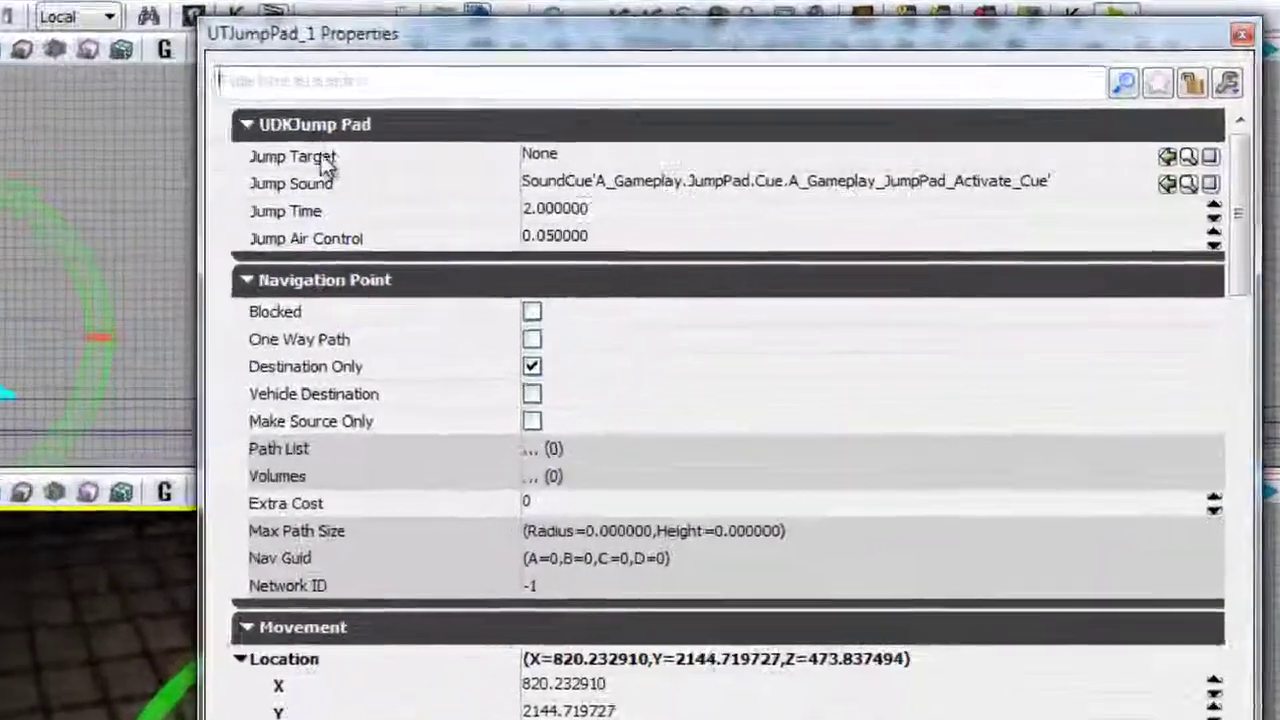
left_click(540, 152)
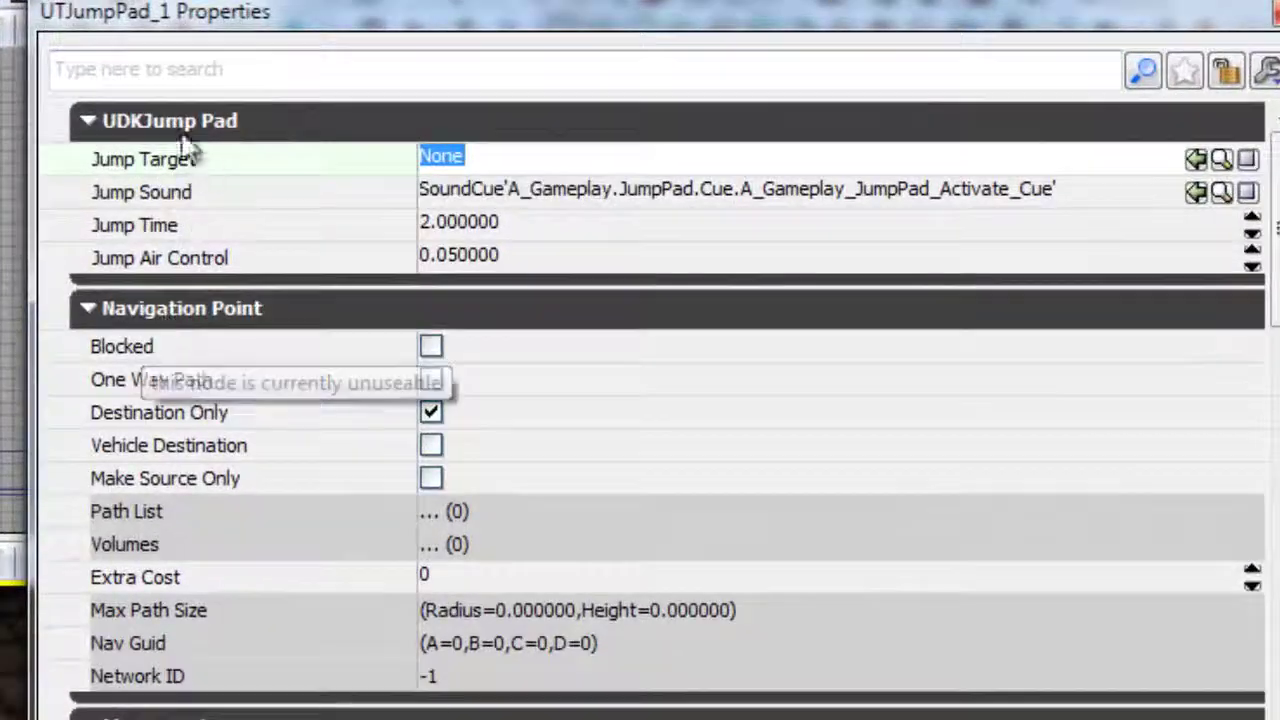
left_click(89, 120)
left_click(90, 120)
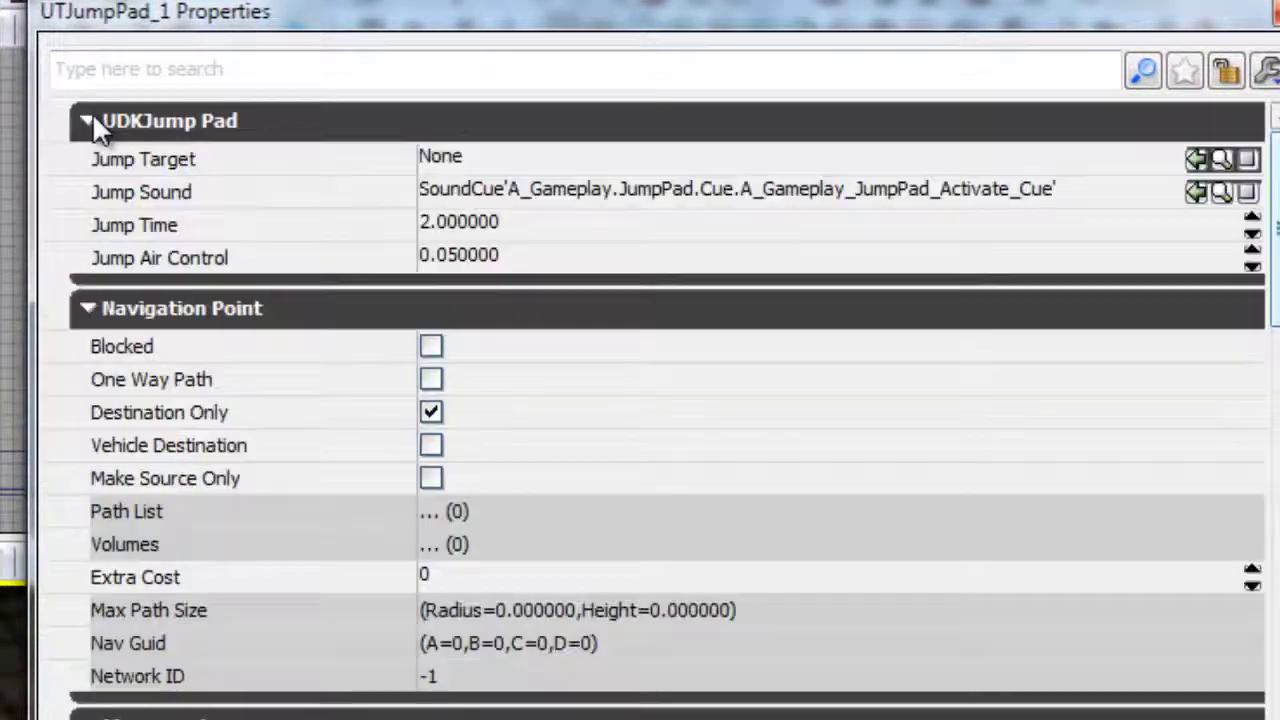
left_click(493, 162)
type("PathNode_3")
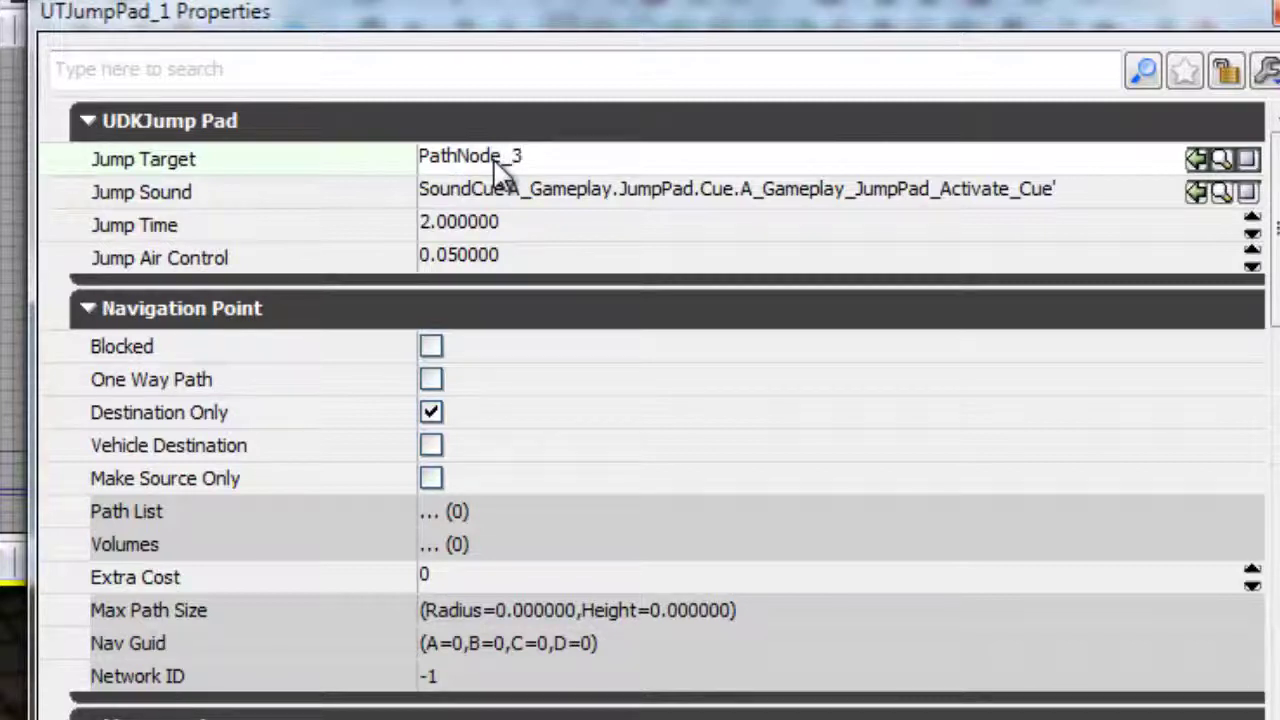
key("Return")
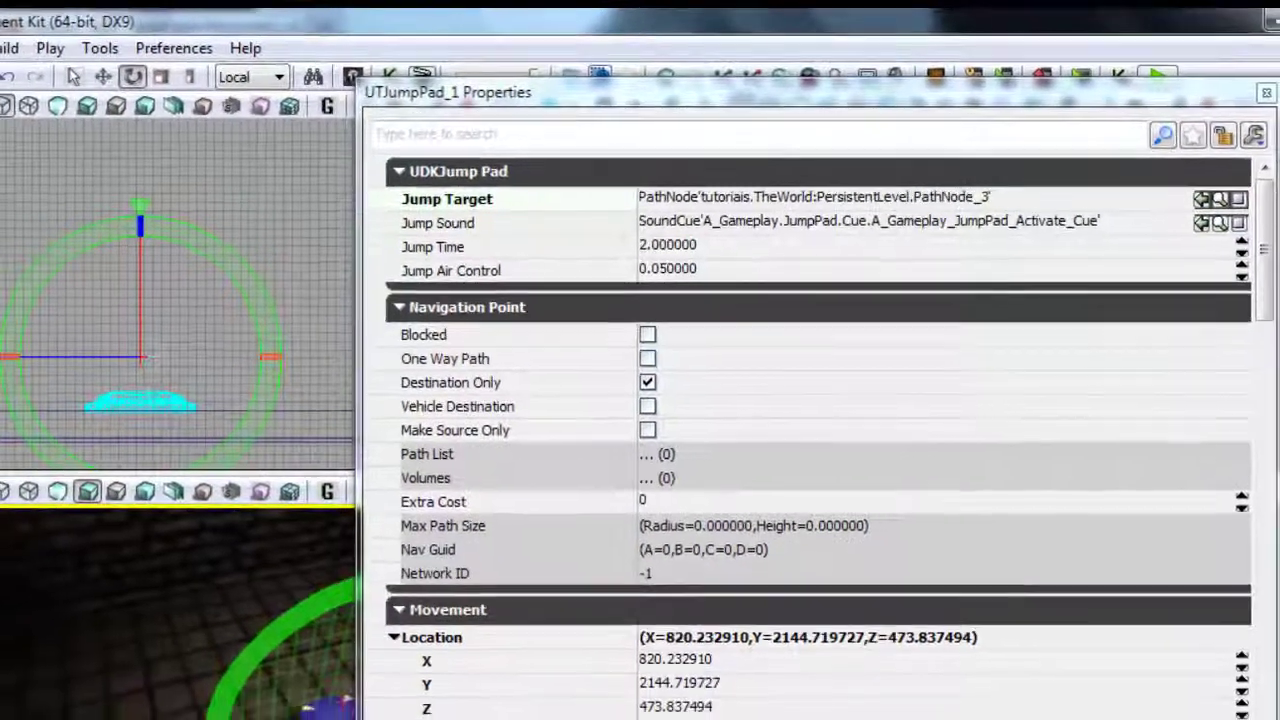
right_click(310, 600)
left_click(366, 666)
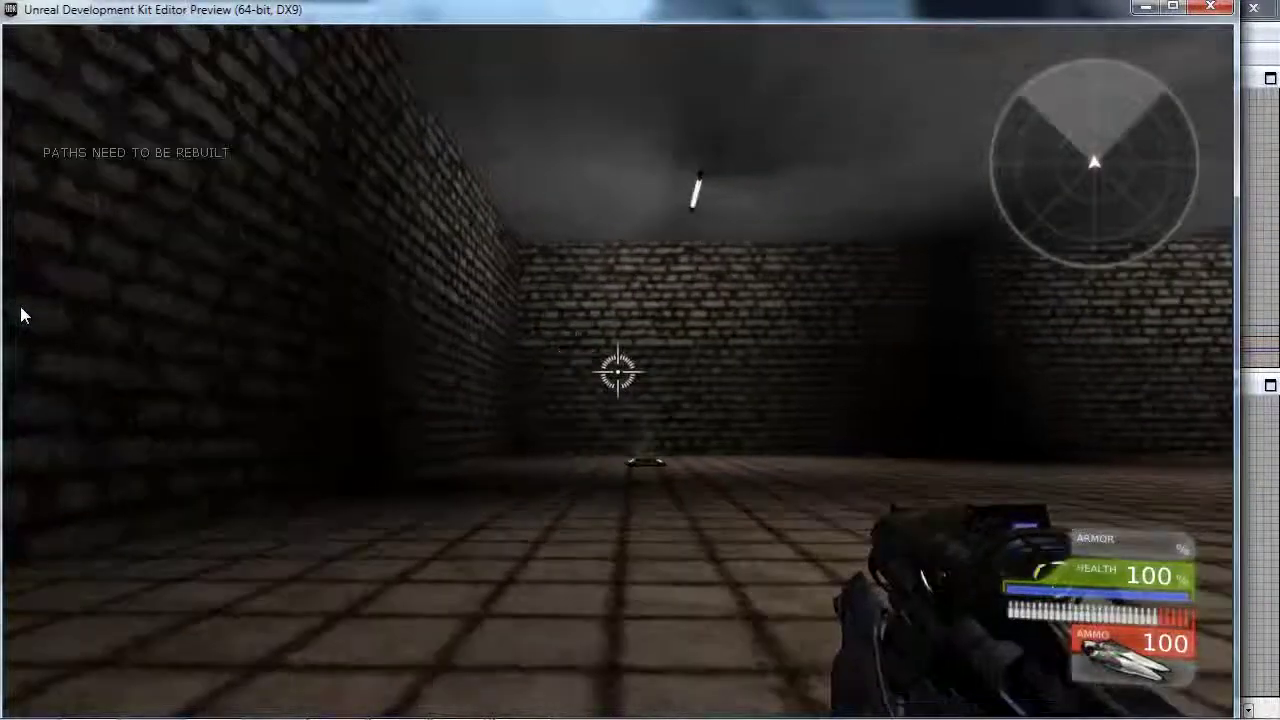
Walk toward the pad, exit the preview, and select the Jump Air Control value (20.0)
key("w")
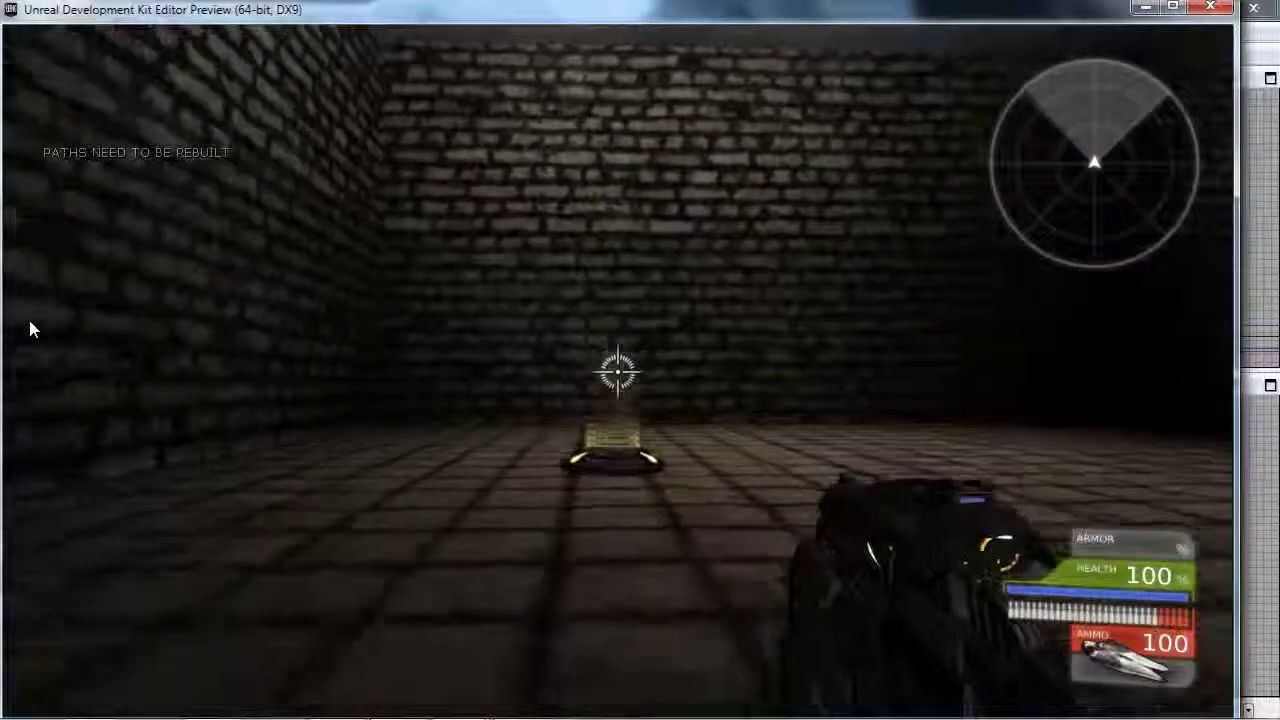
key("Escape")
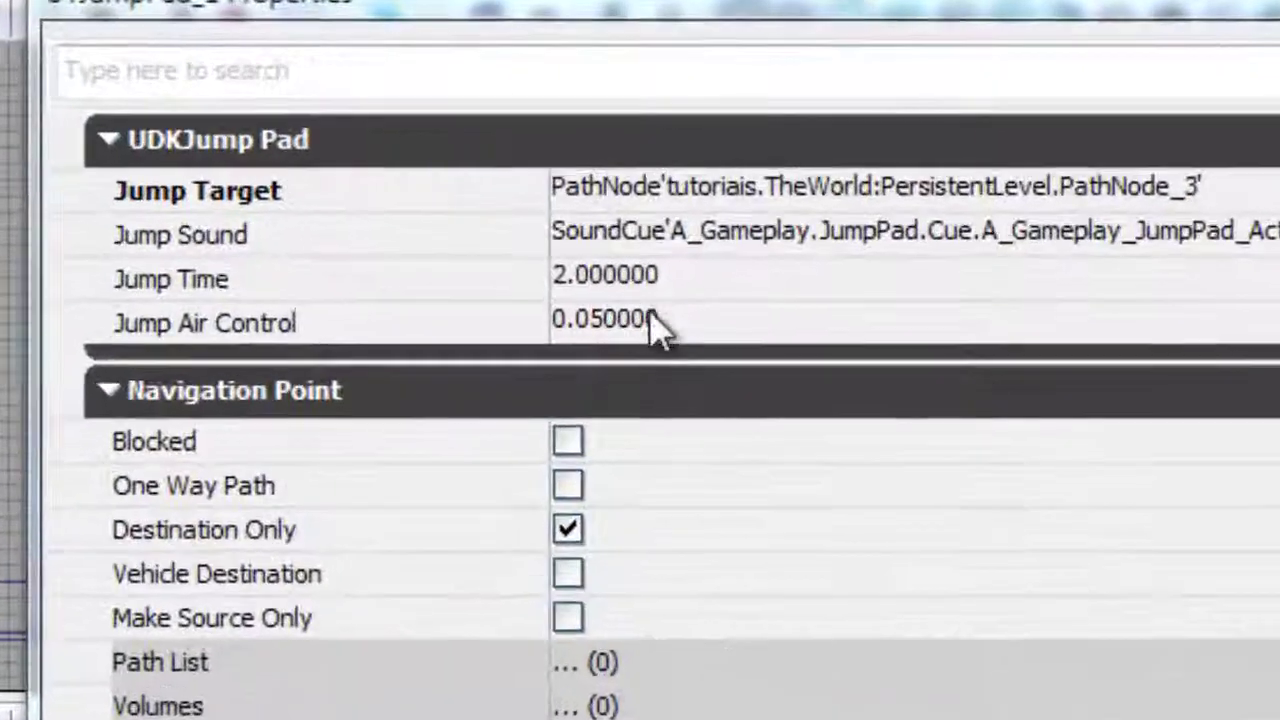
left_click(652, 322)
type("20.000000")
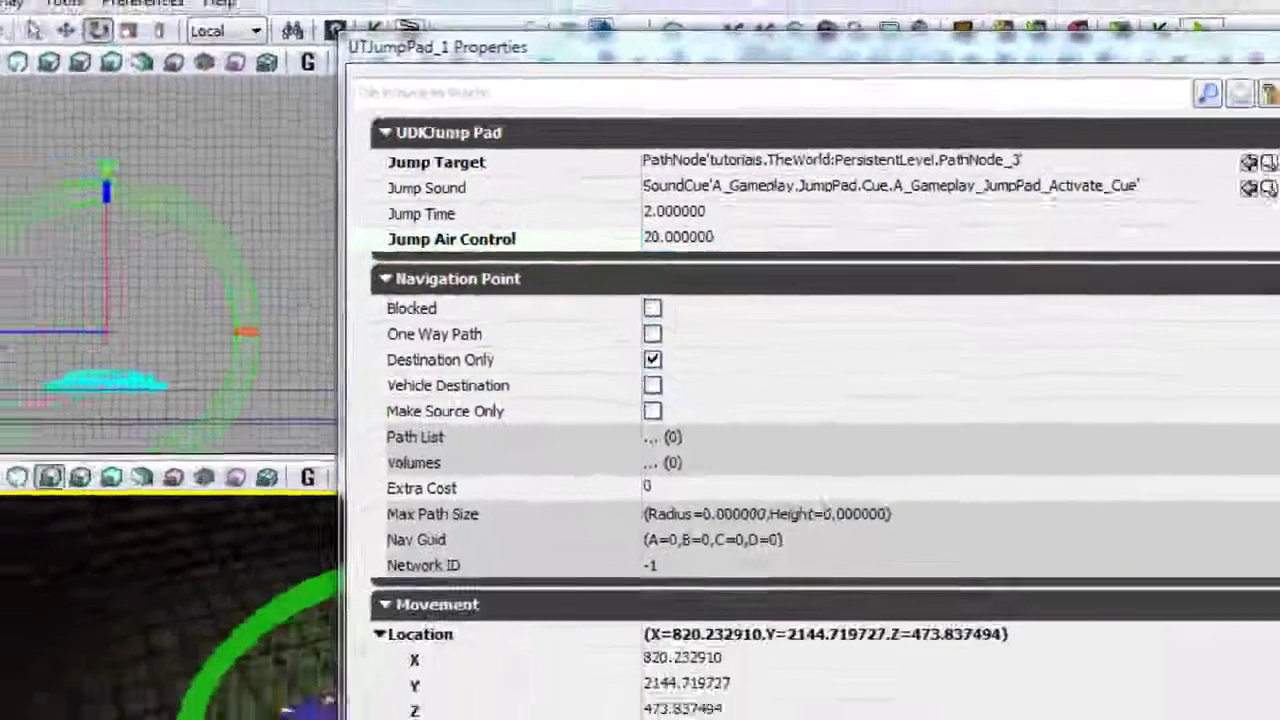
Play from Here again, walking back and forth over the jump pad before exiting
right_click(380, 629)
left_click(411, 616)
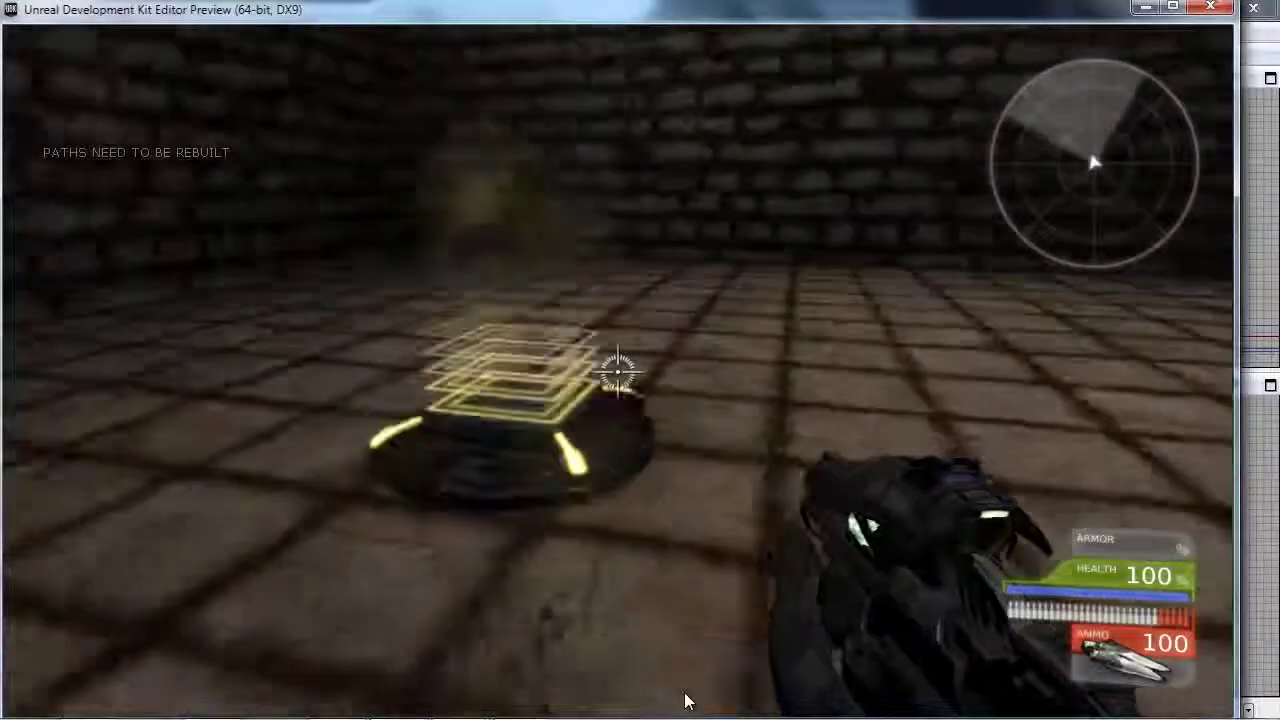
key("w")
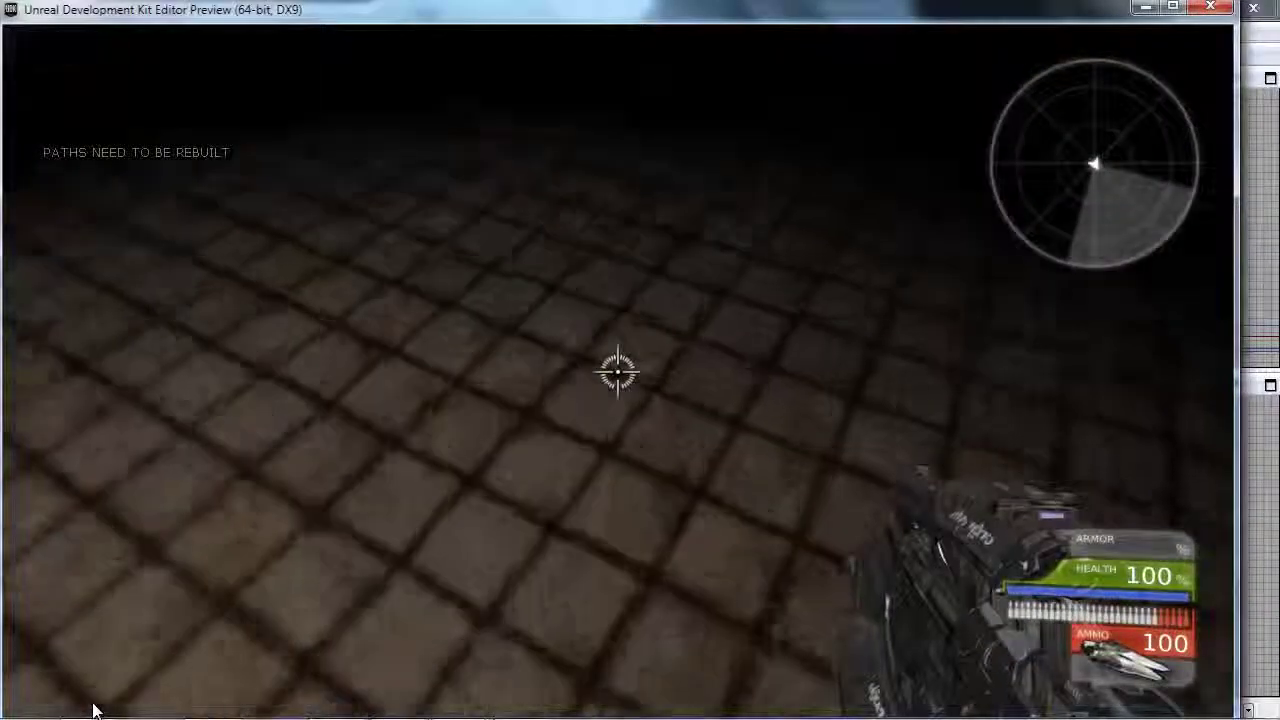
mouse_move(3, 457)
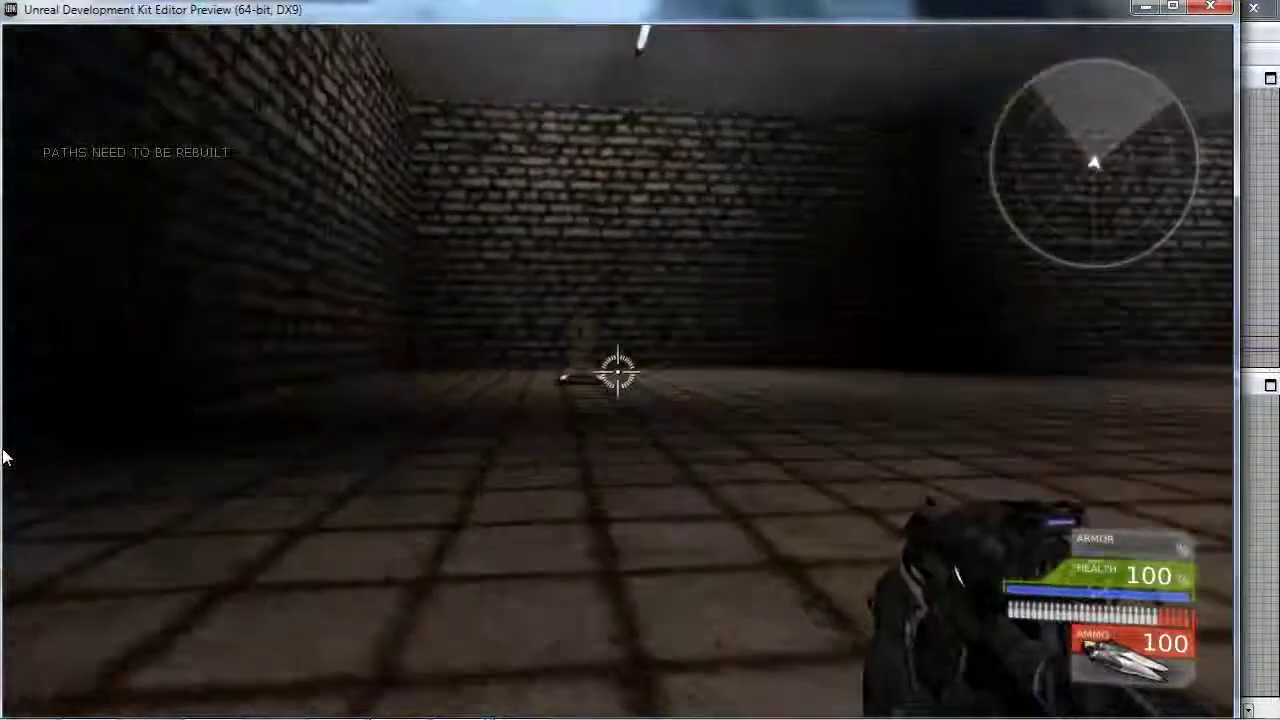
key("w")
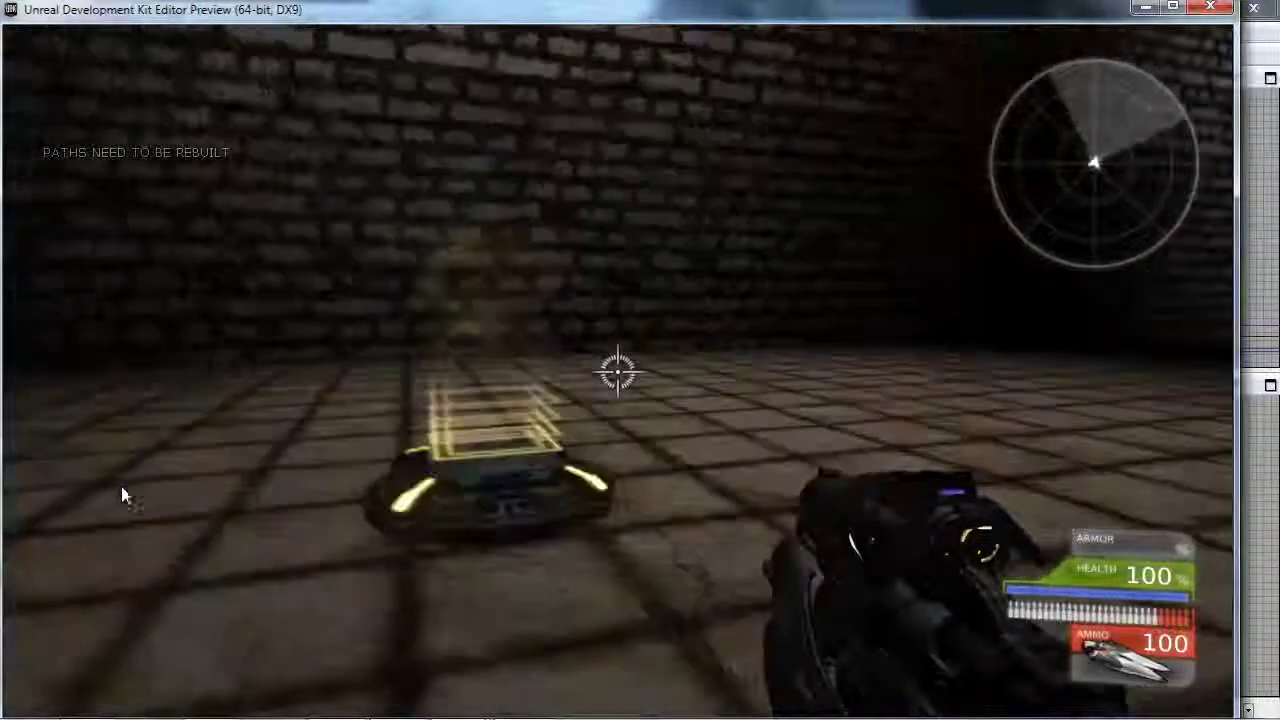
mouse_move(1157, 524)
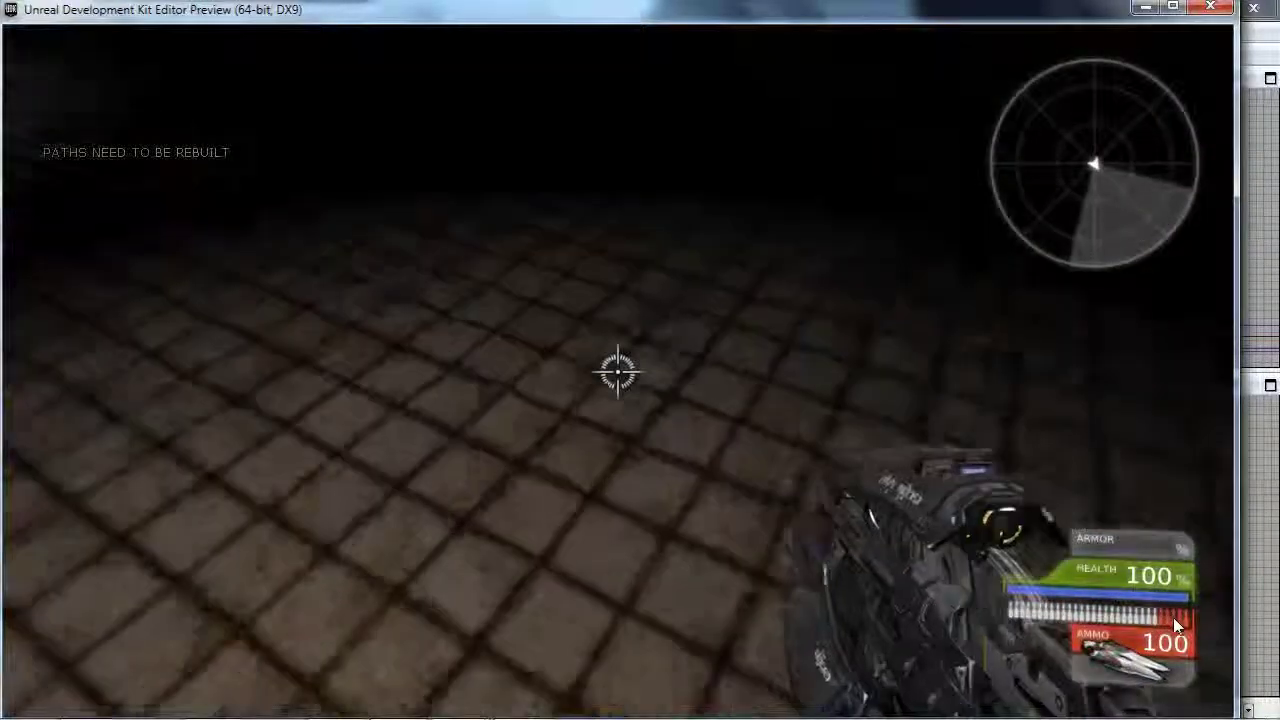
mouse_move(1257, 348)
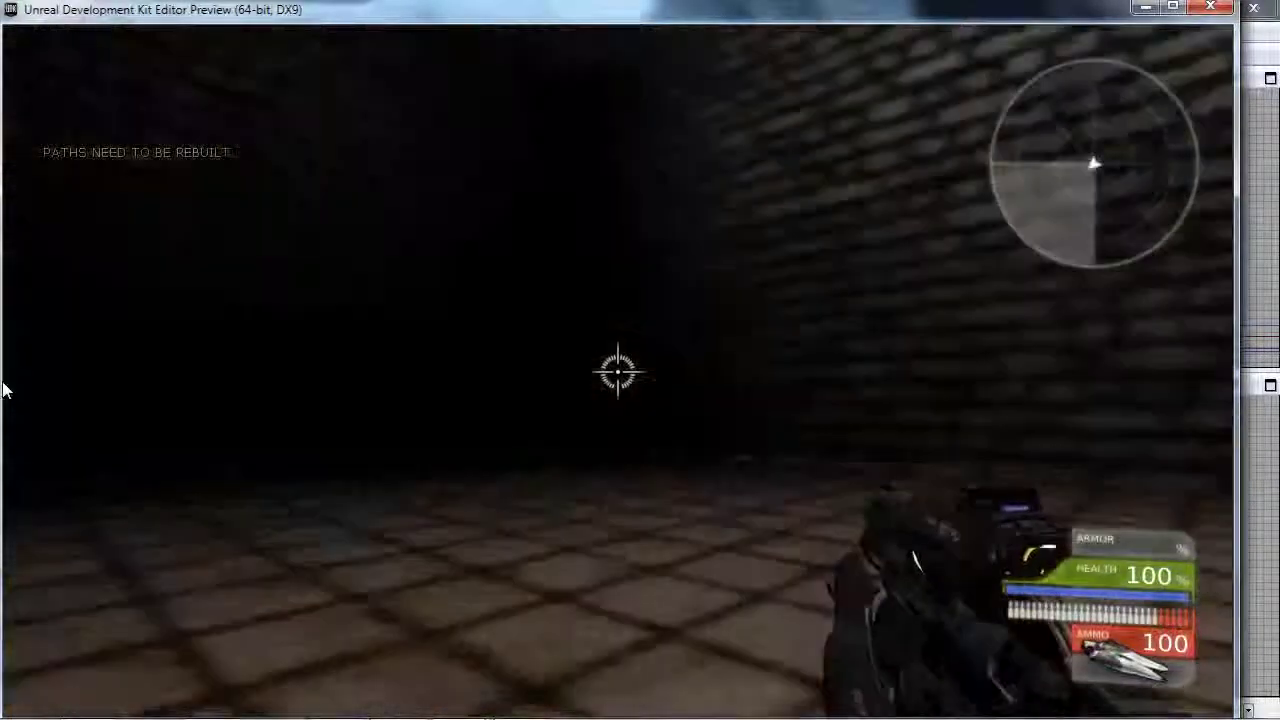
mouse_move(65, 398)
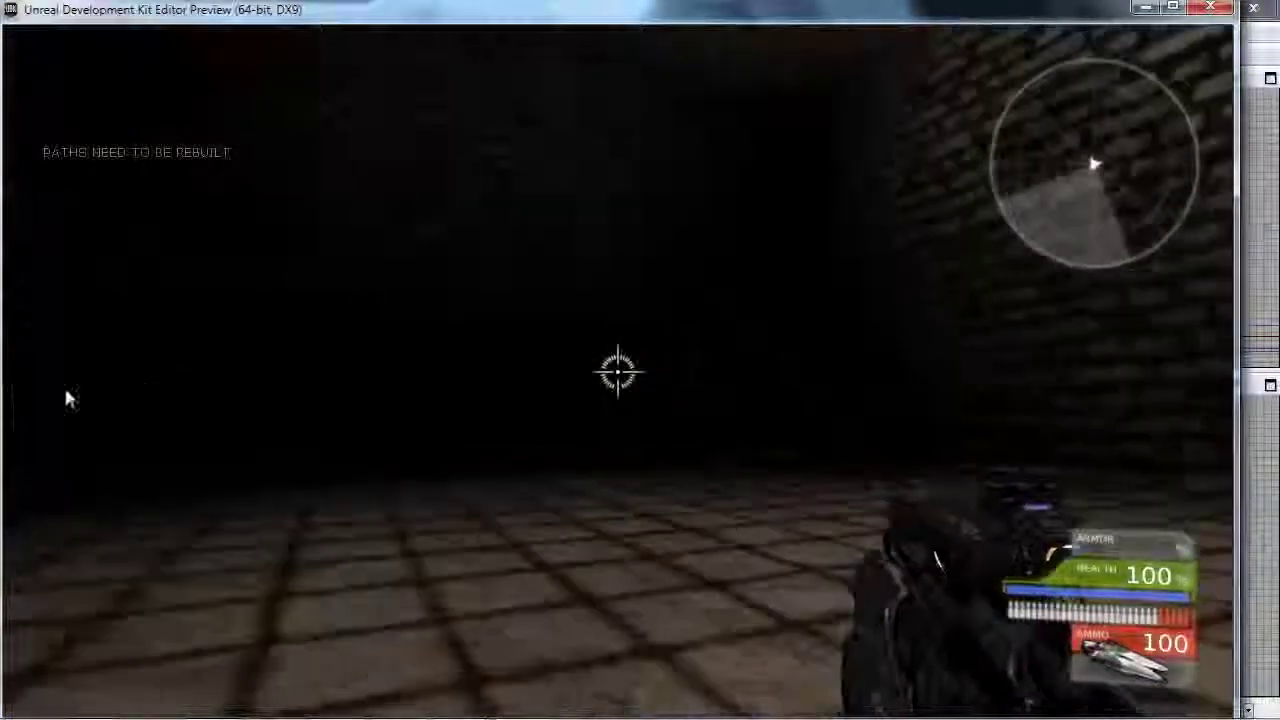
mouse_move(340, 371)
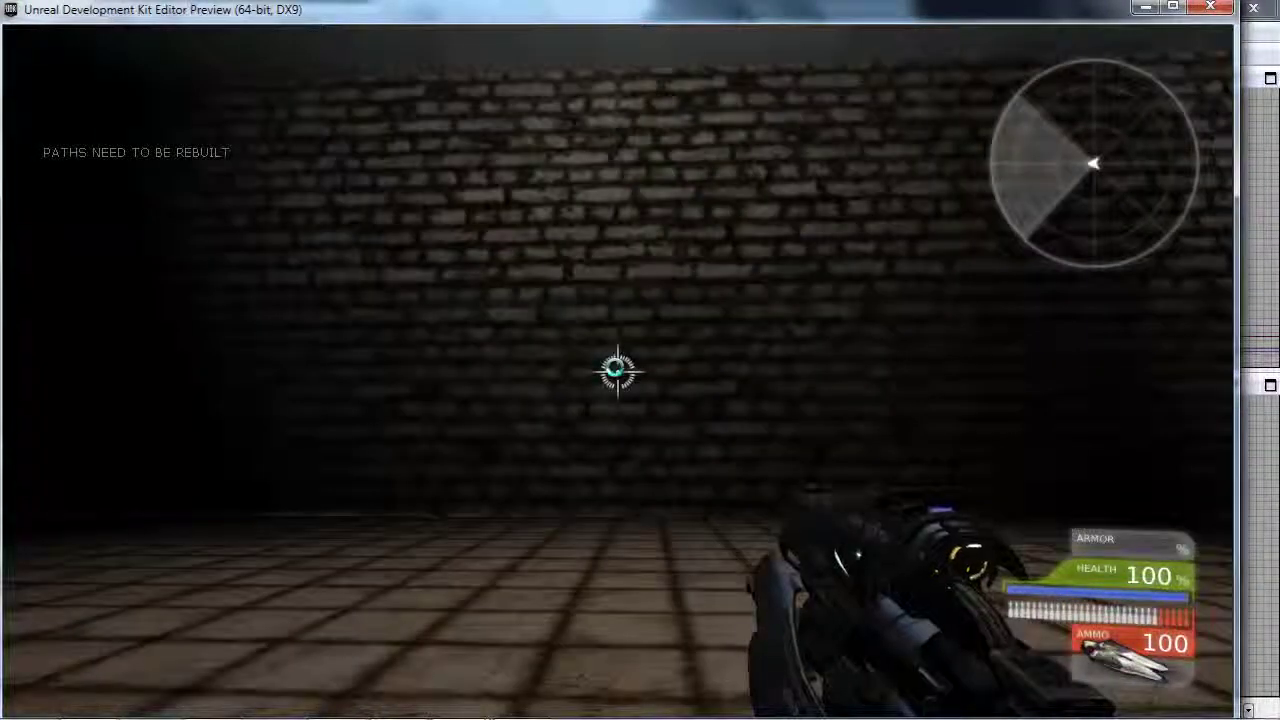
key("Escape")
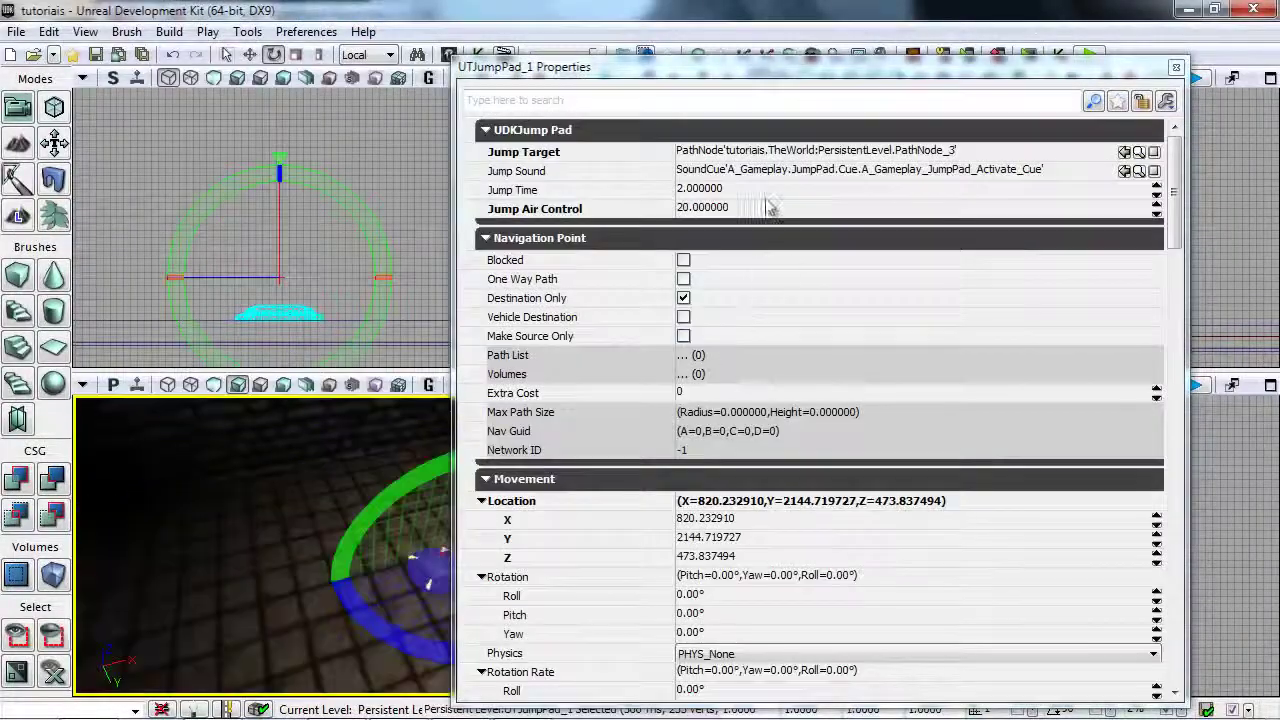
Set Jump Air Control to 10, then run and exit a quick Play from Here test
left_click(758, 208)
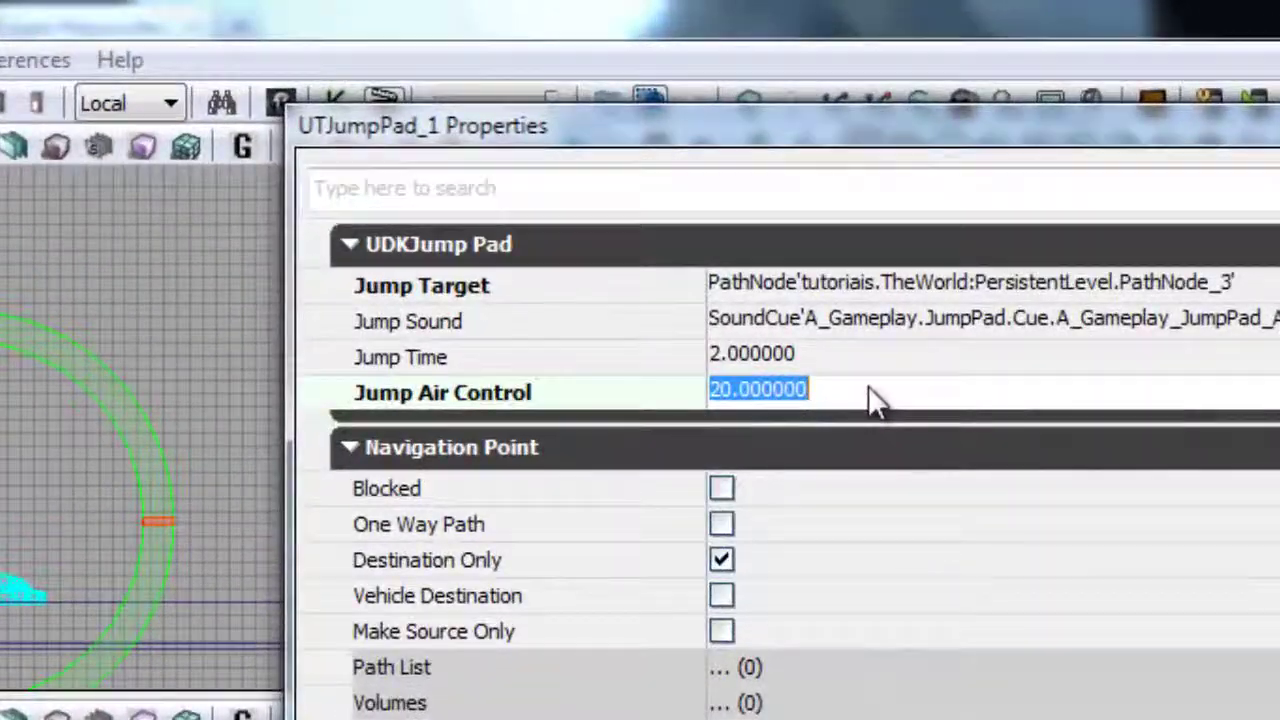
type("10")
key("Return")
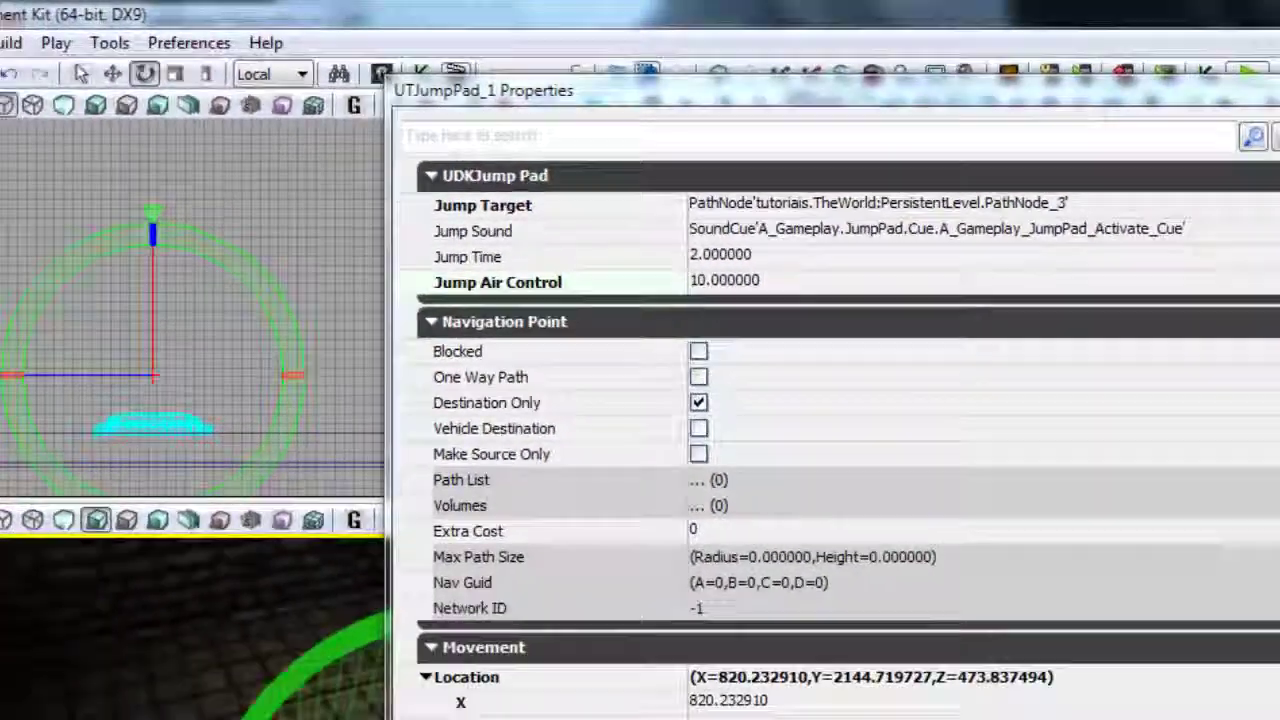
right_click(397, 623)
left_click(397, 619)
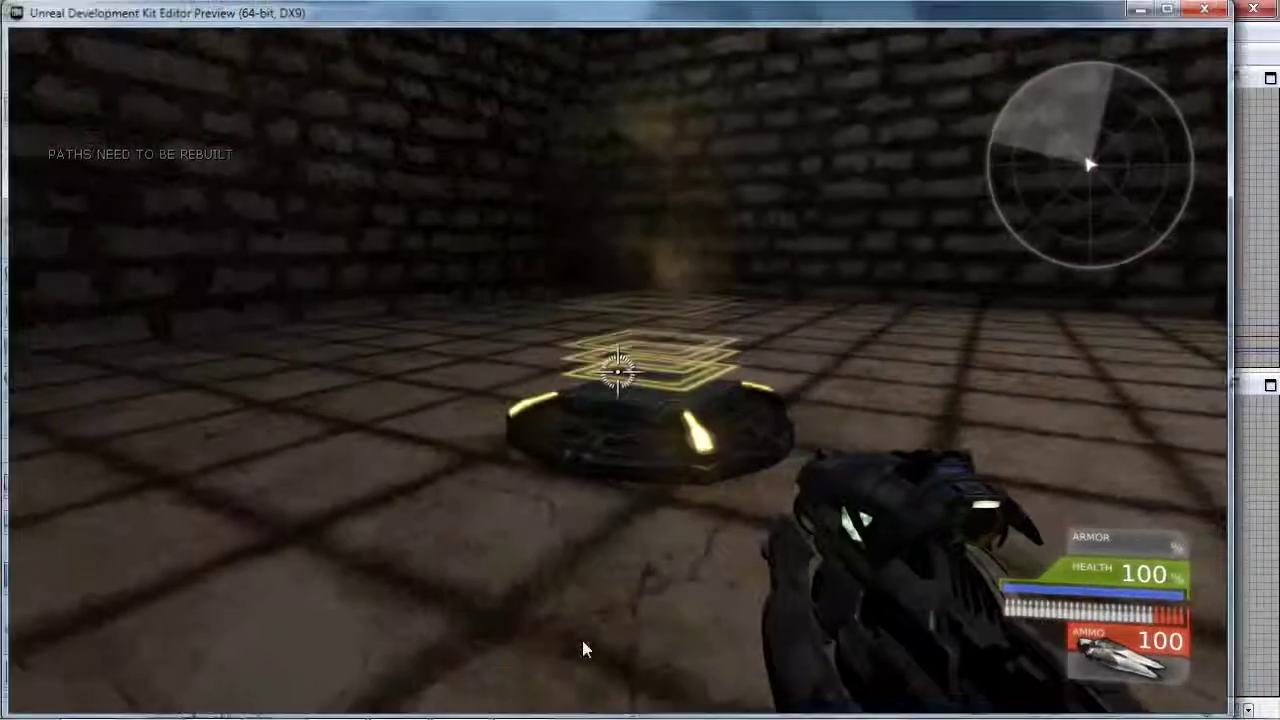
key("Escape")
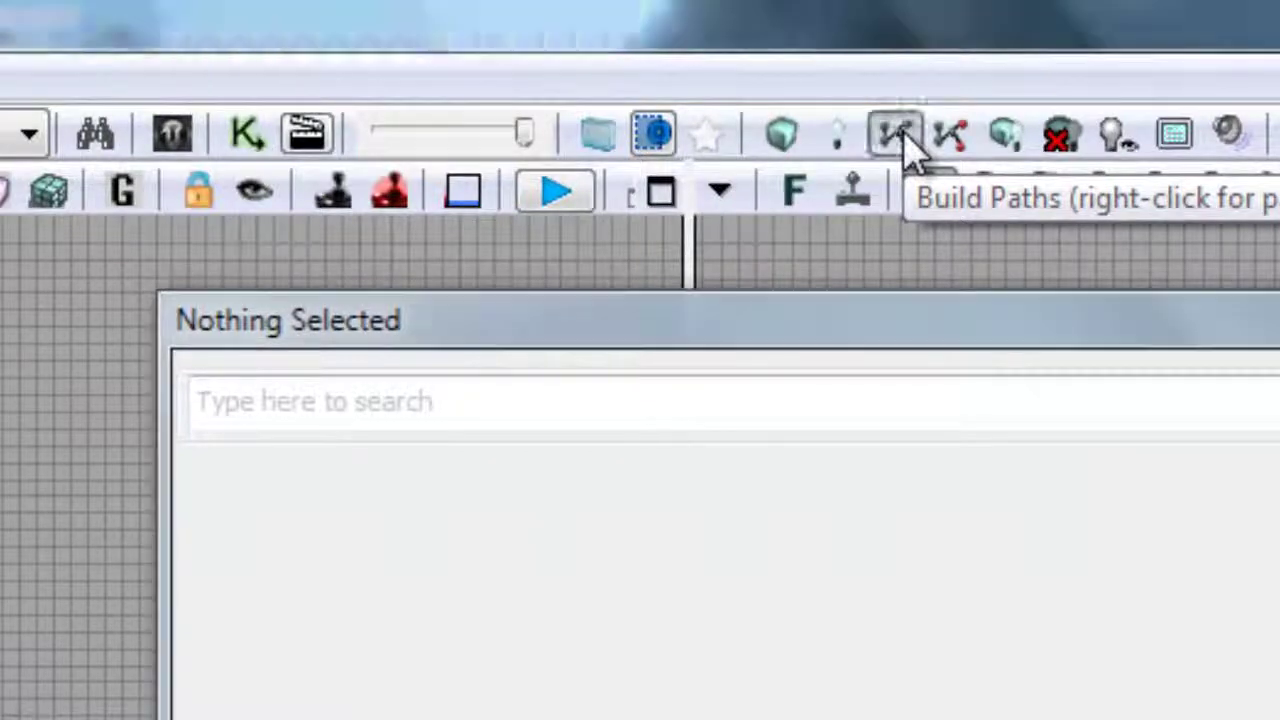
Build Paths and Build Cover Nodes, then close Map Check and the empty properties window
left_click(897, 137)
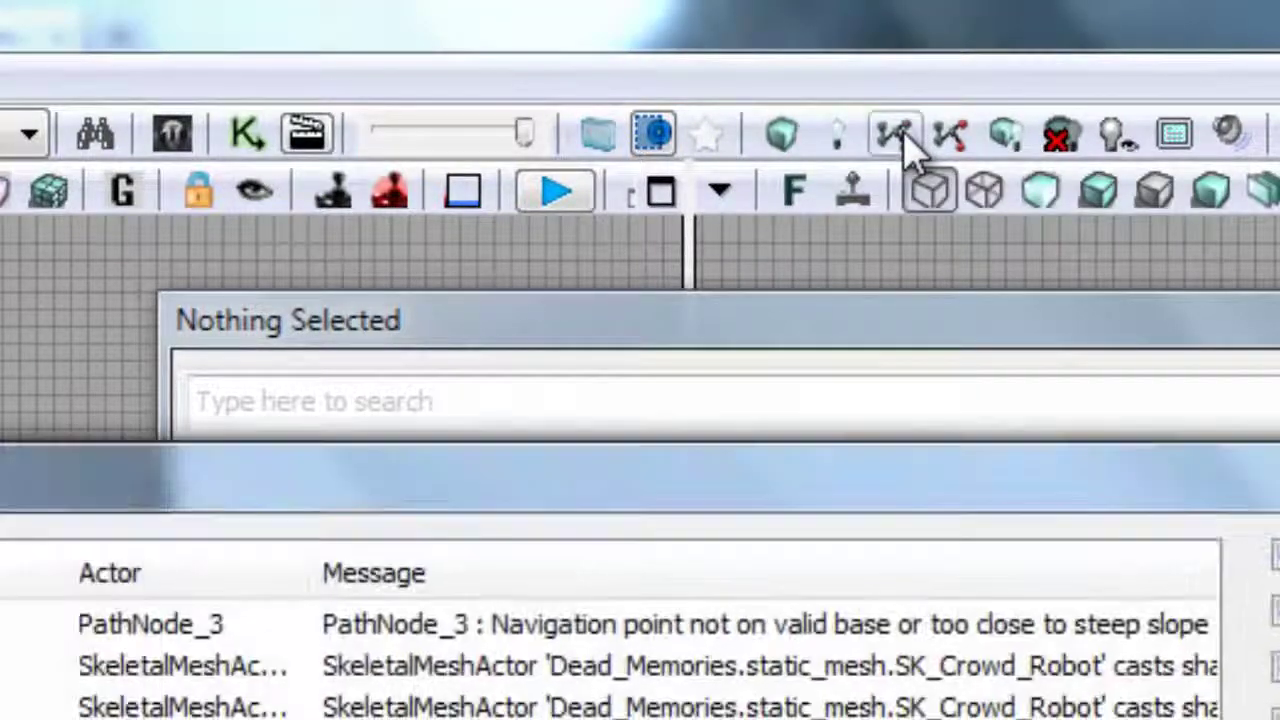
left_click(976, 141)
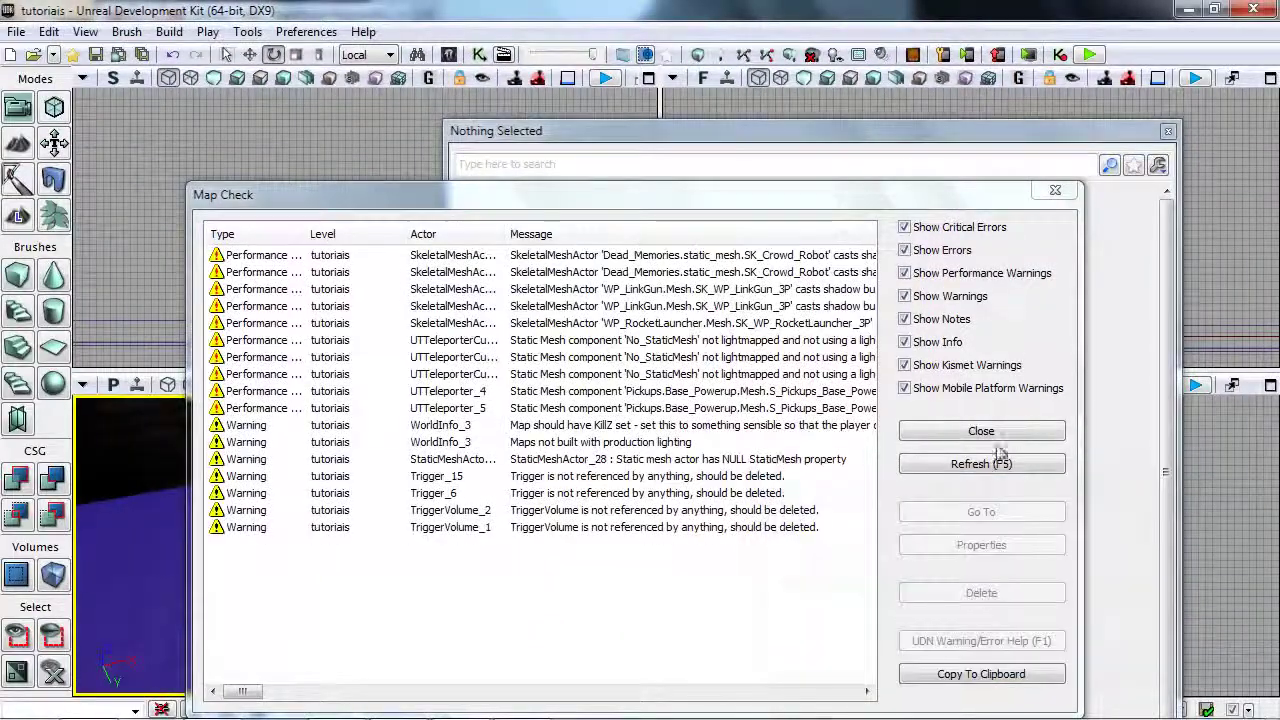
left_click(1030, 493)
left_click(1168, 133)
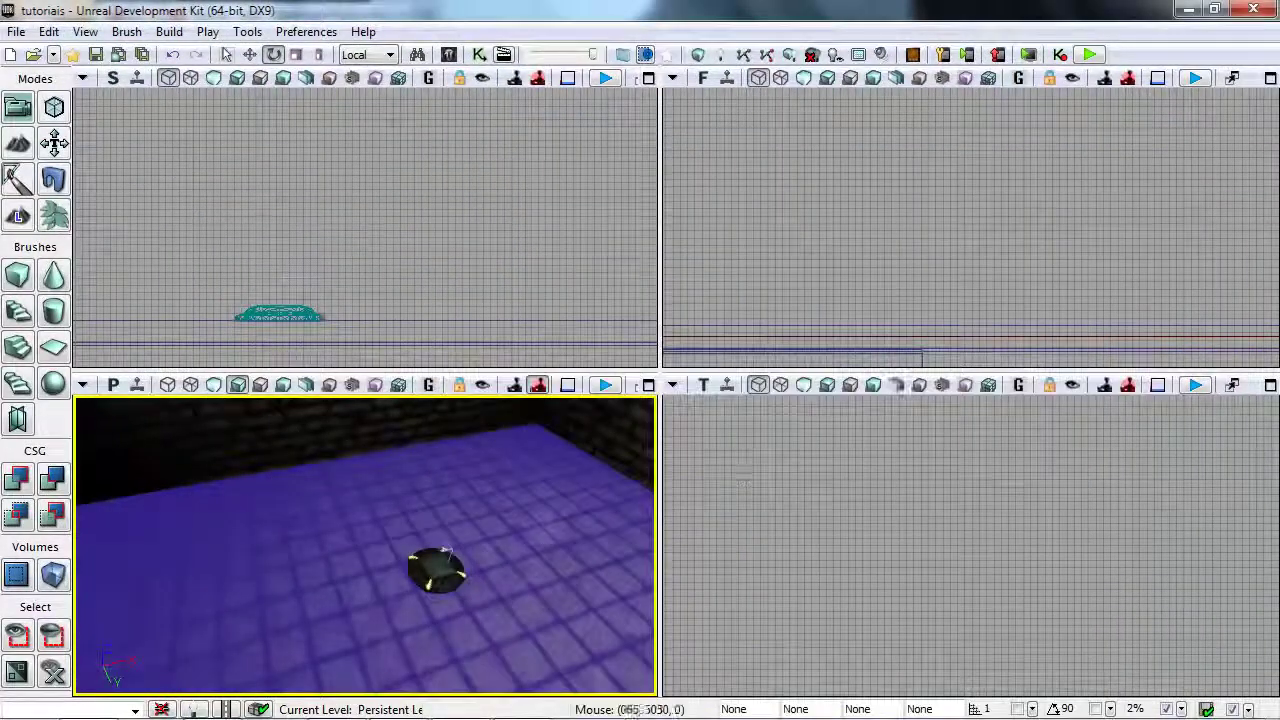
Play from Here, back away, then walk over the glowing jump pad before exiting
right_click(493, 612)
left_click(568, 706)
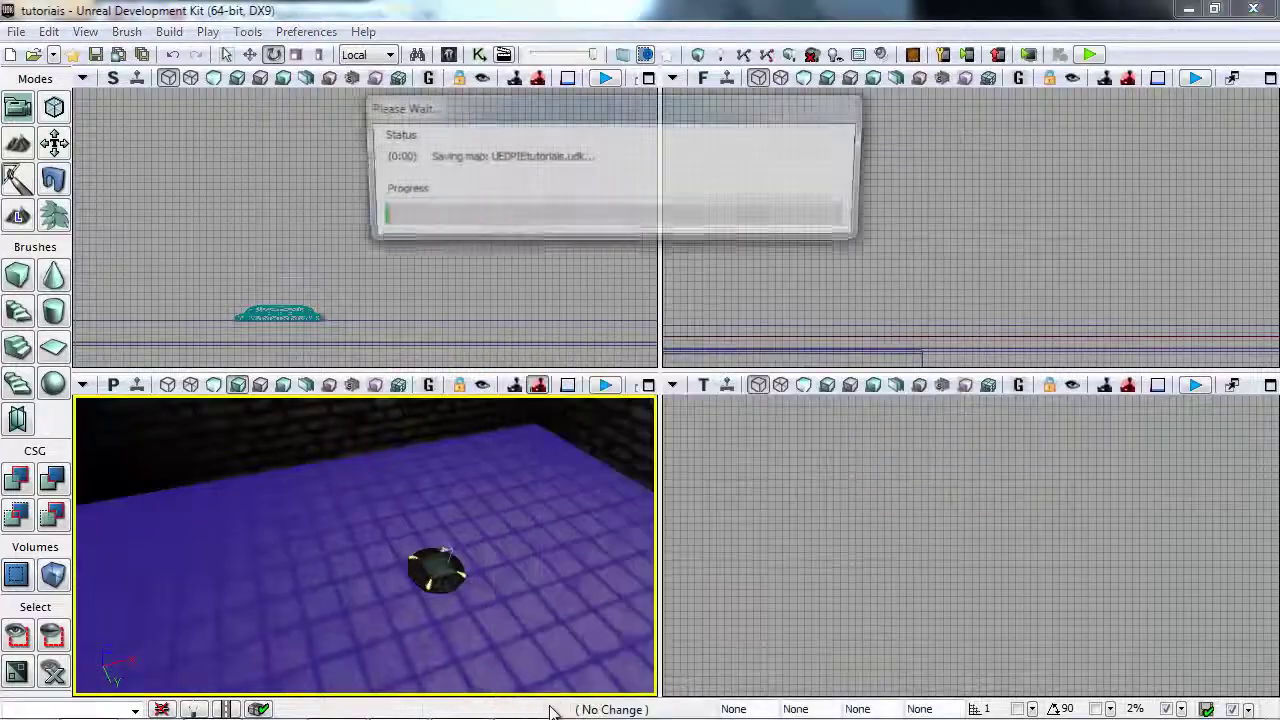
key("s")
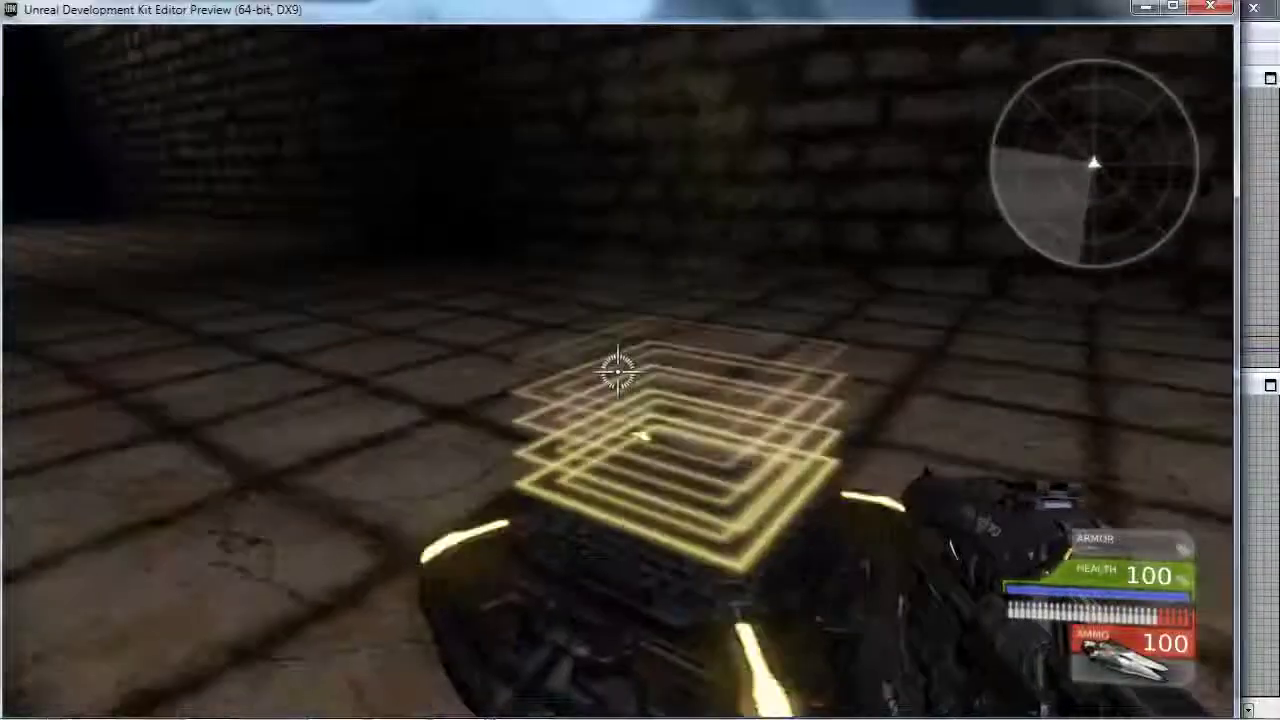
key("s")
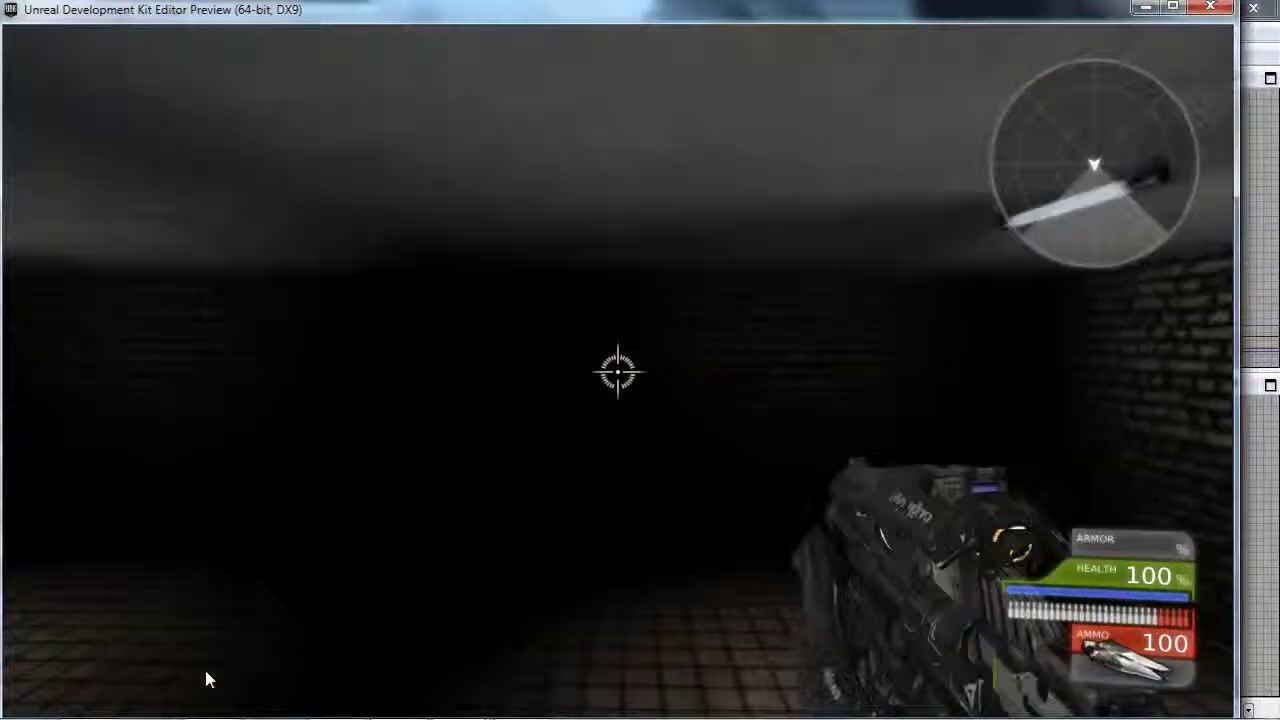
mouse_move(889, 580)
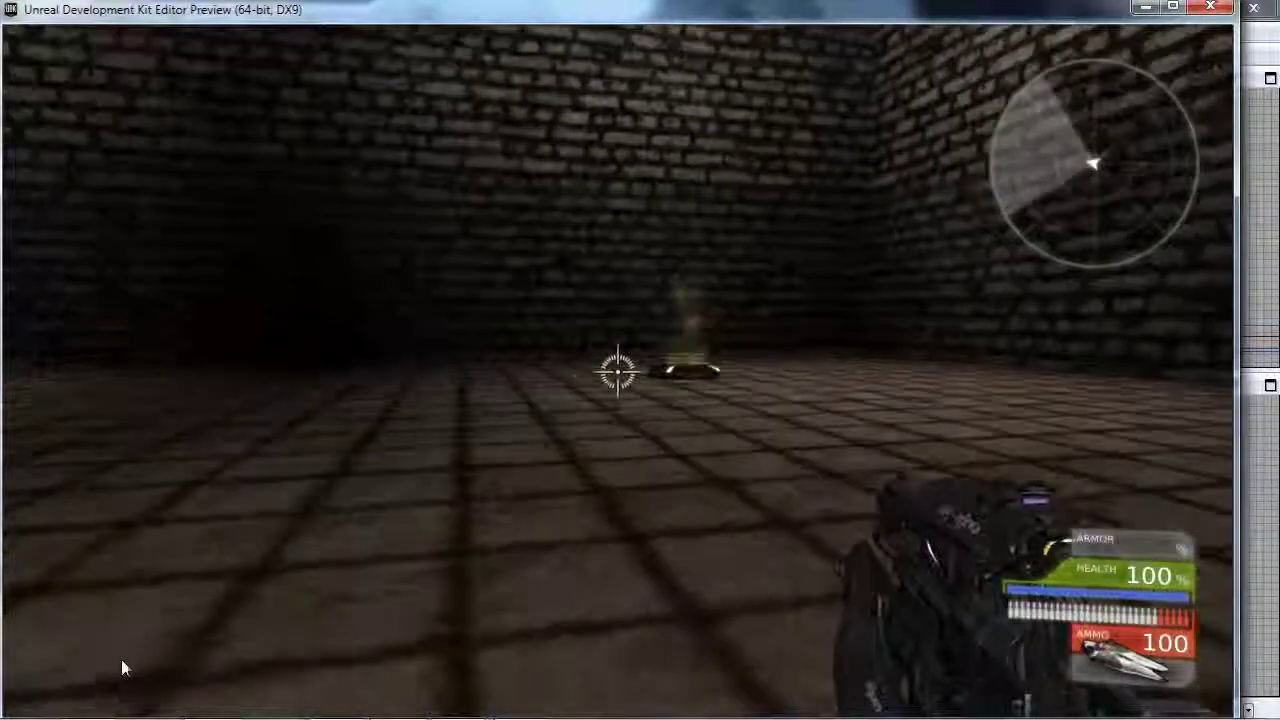
key("w")
key("w")
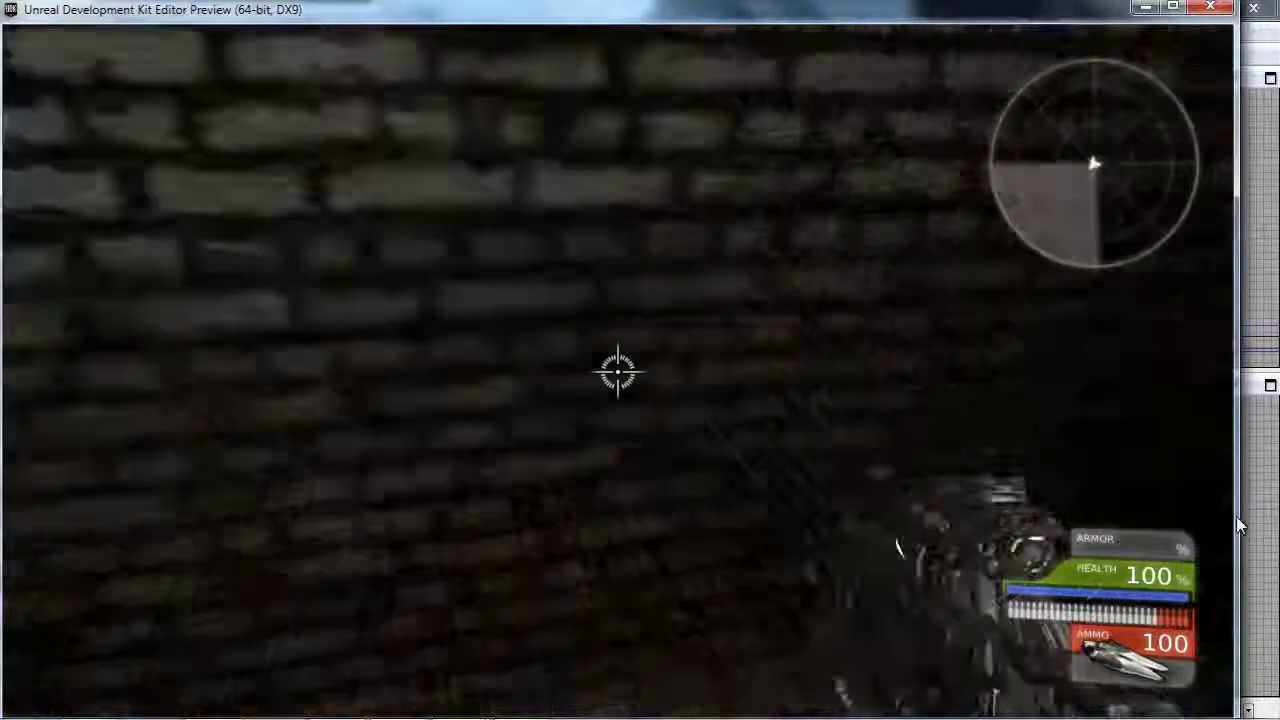
key("w")
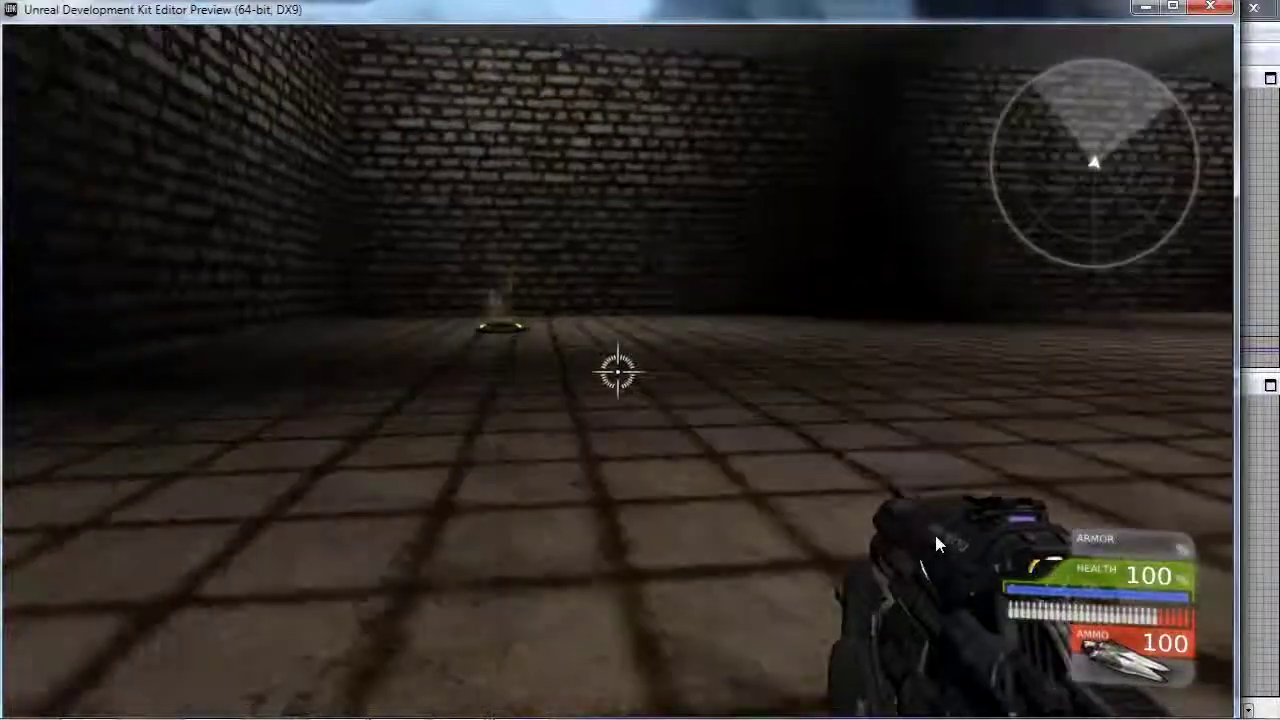
key("w")
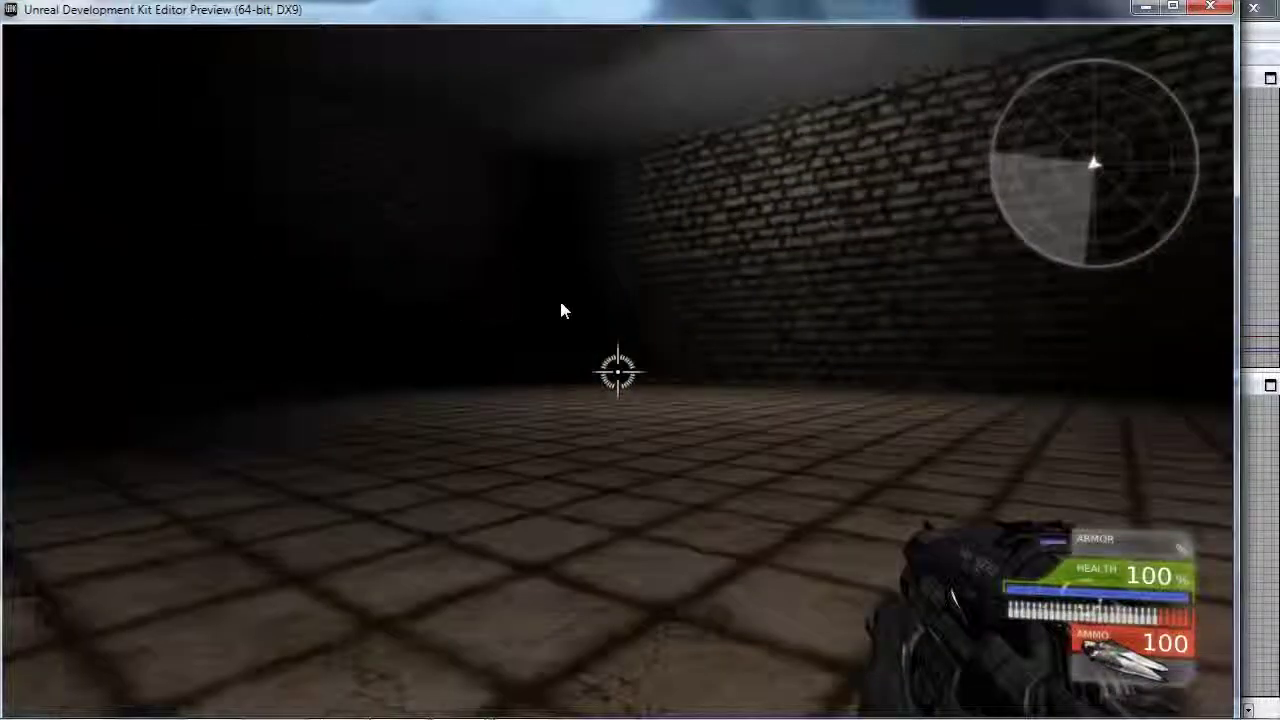
key("Escape")
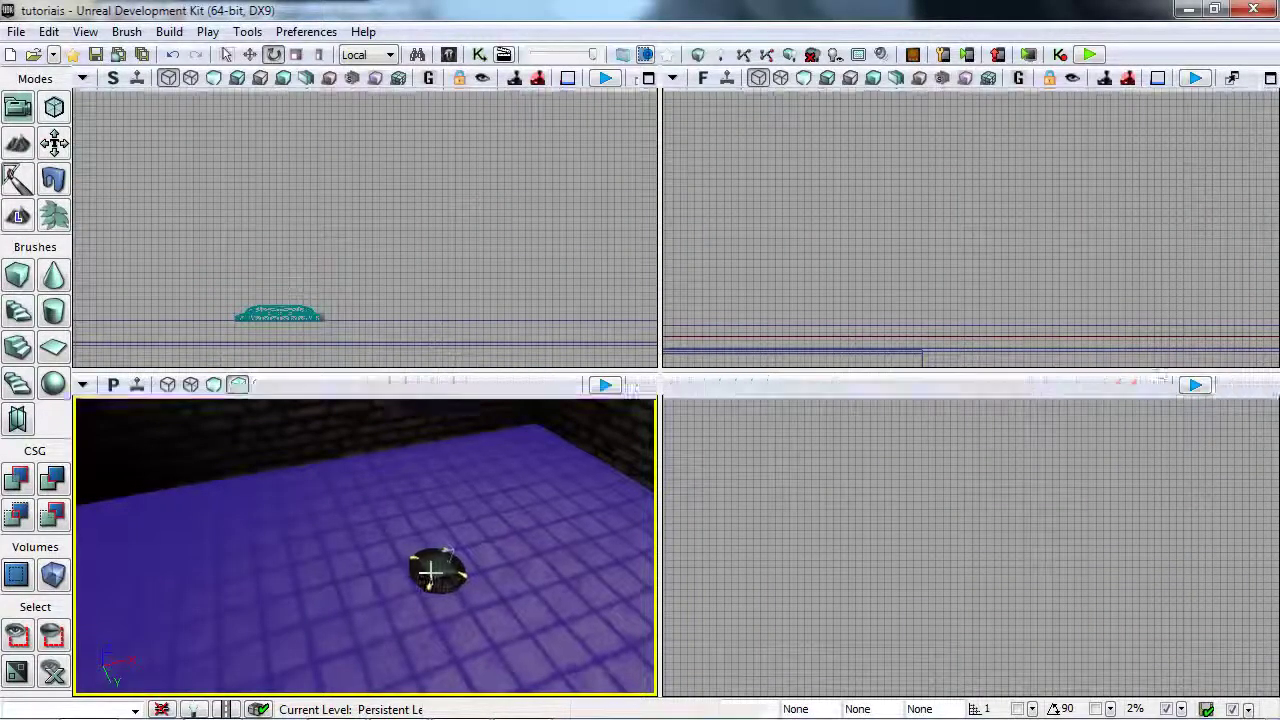
Give UTJumpPad_1 Jump Air Control 0.005 and Jump Time 5, then start Play from Here
left_click(428, 571)
double_click(428, 571)
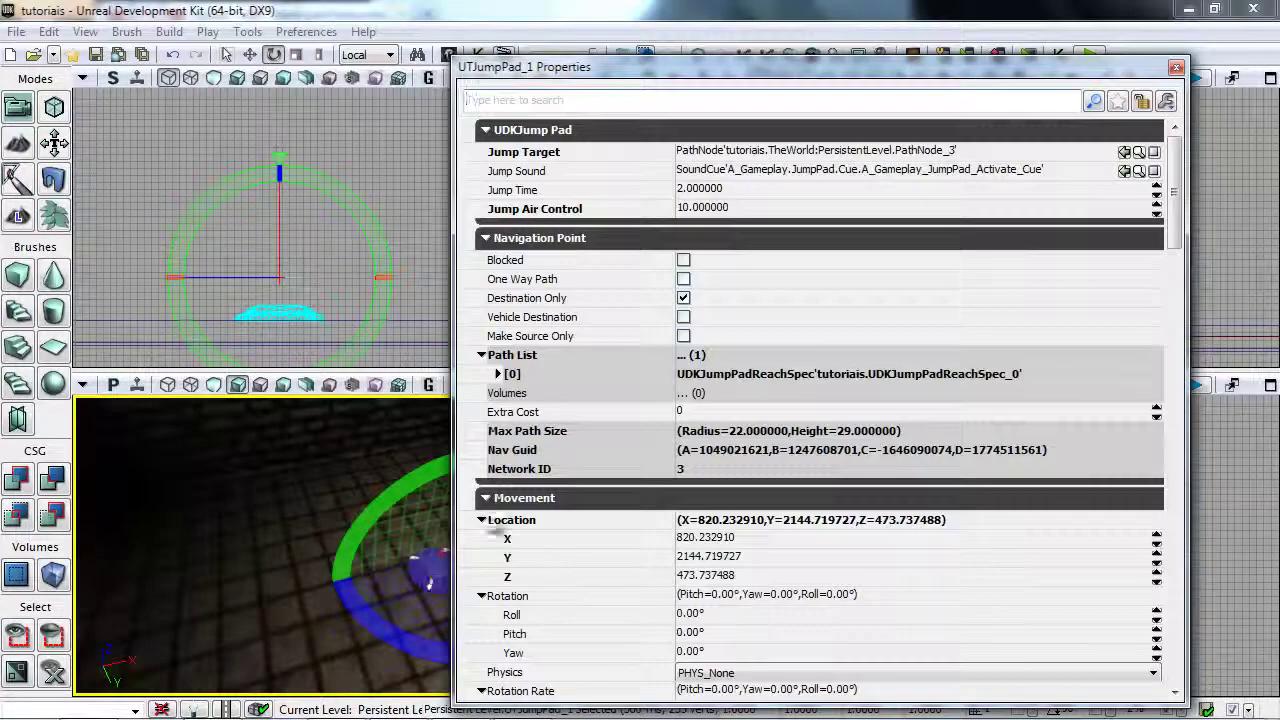
type("0")
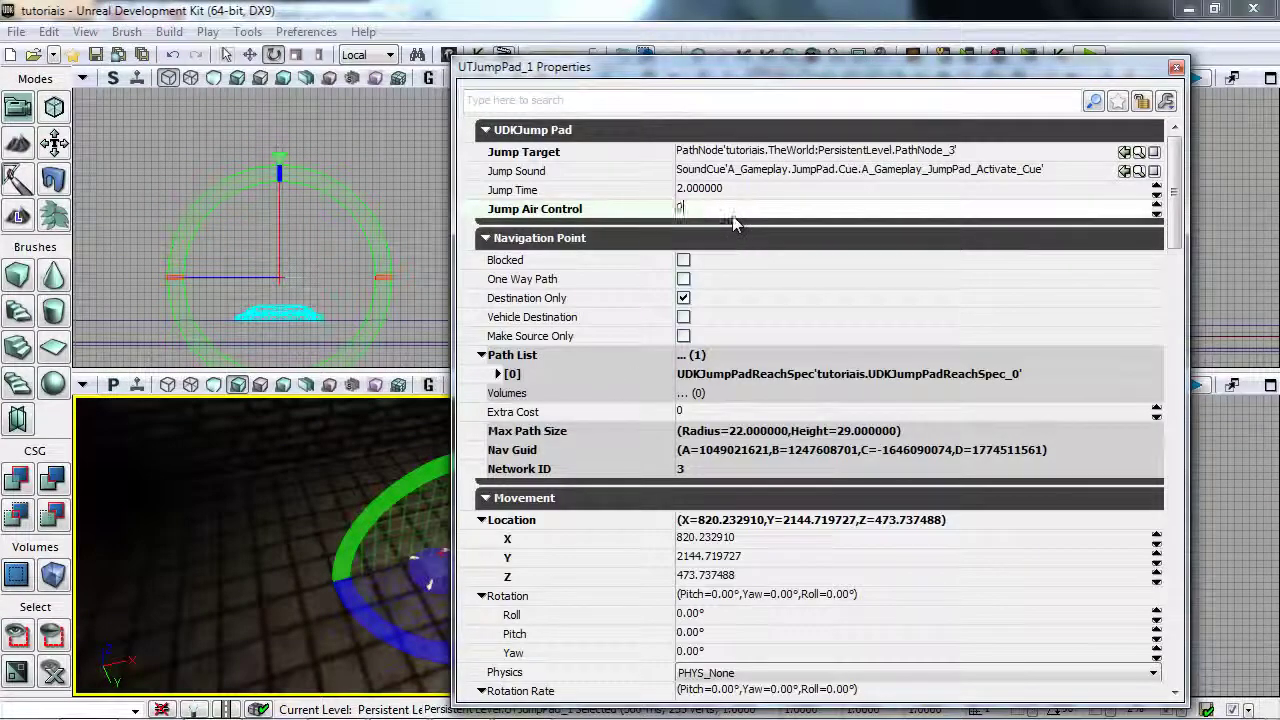
type(".005")
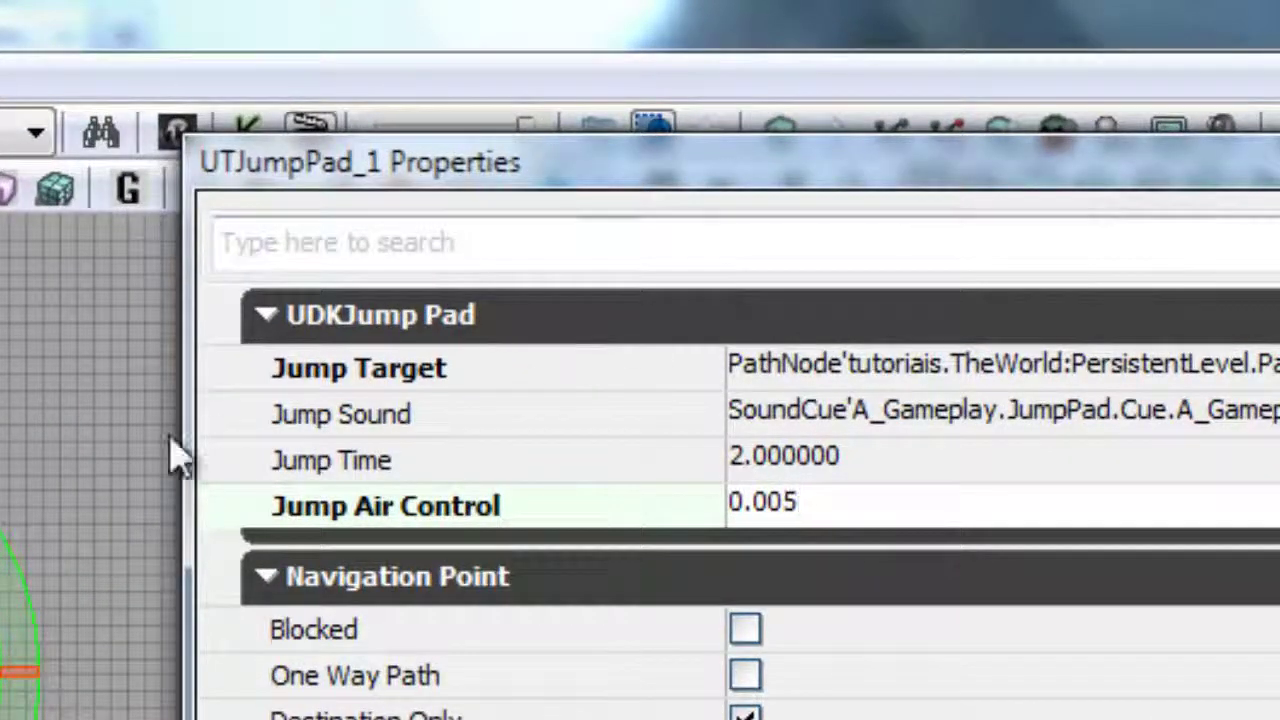
left_click(150, 465)
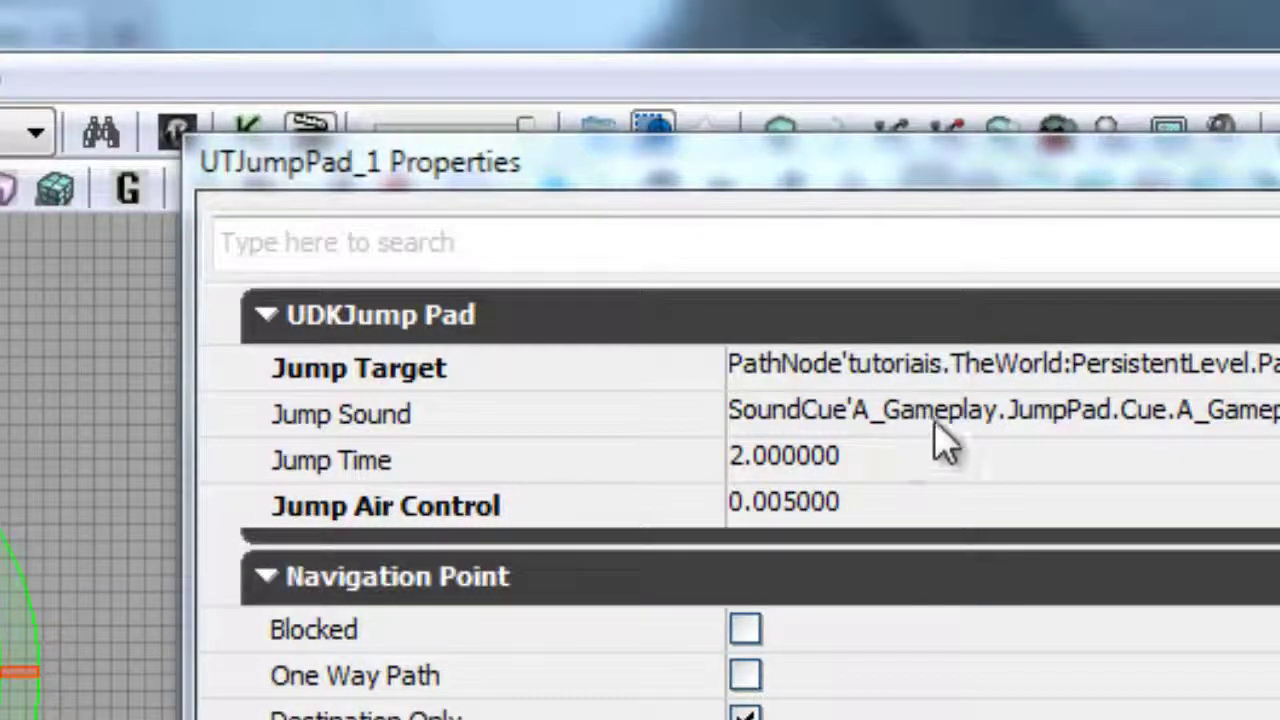
left_click(922, 478)
type("5.000000")
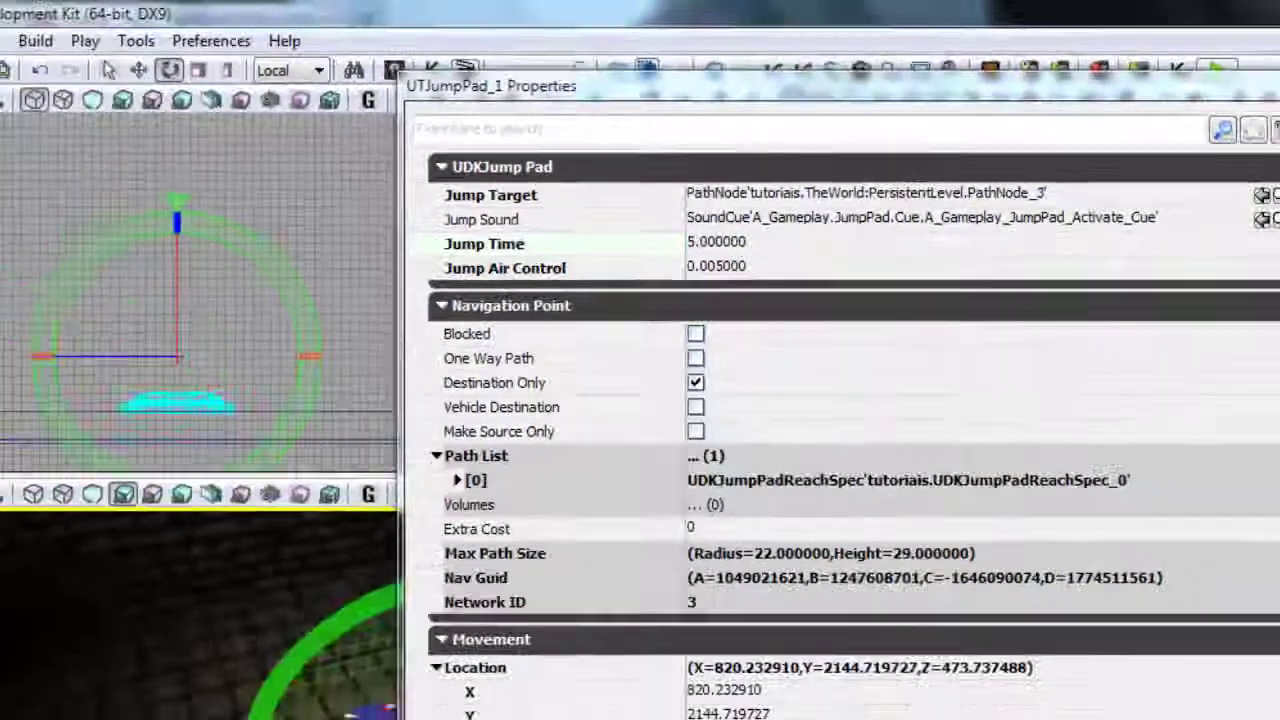
right_click(340, 610)
left_click(372, 628)
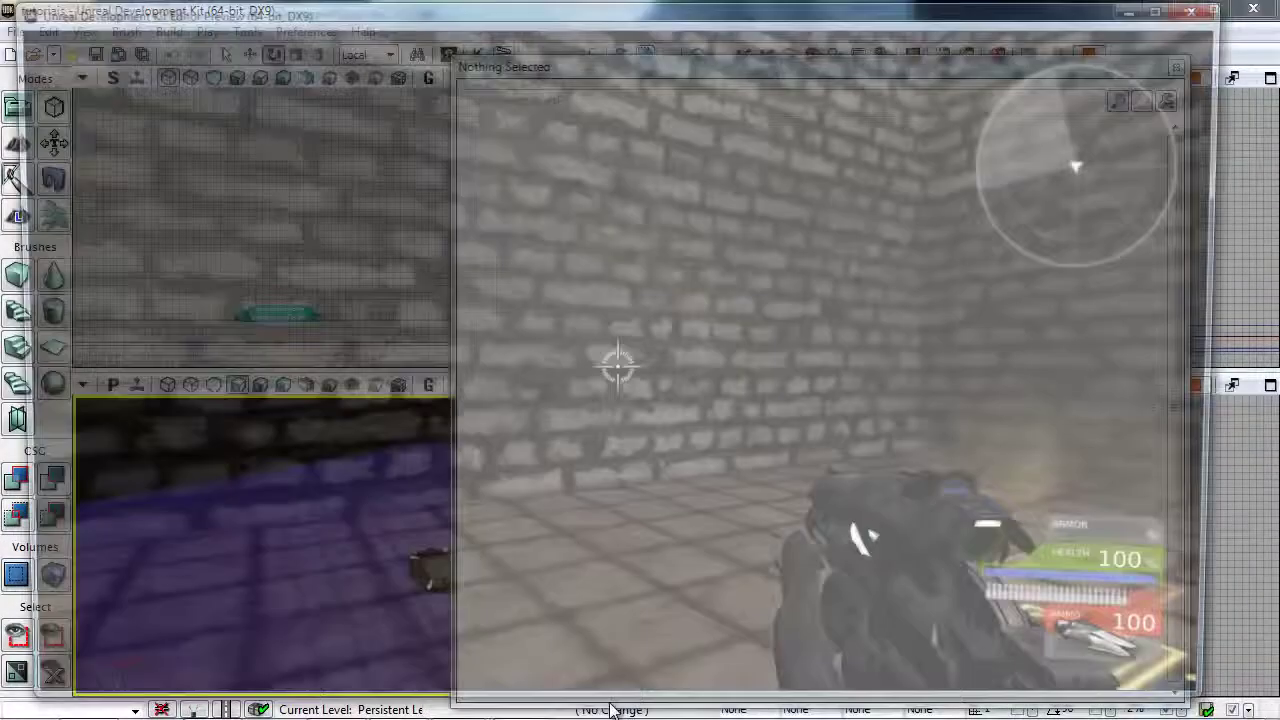
Step onto the pad to test the launch, exit, and change Jump Time to 2.5
key("w")
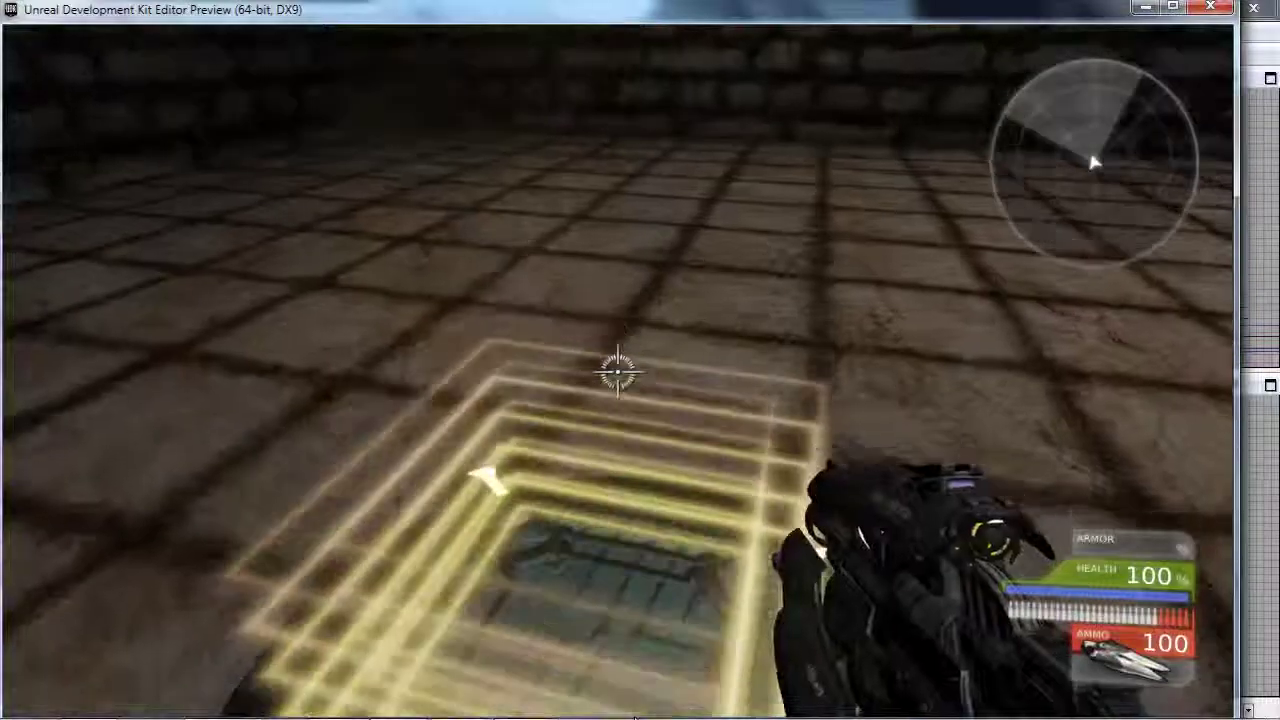
key("w")
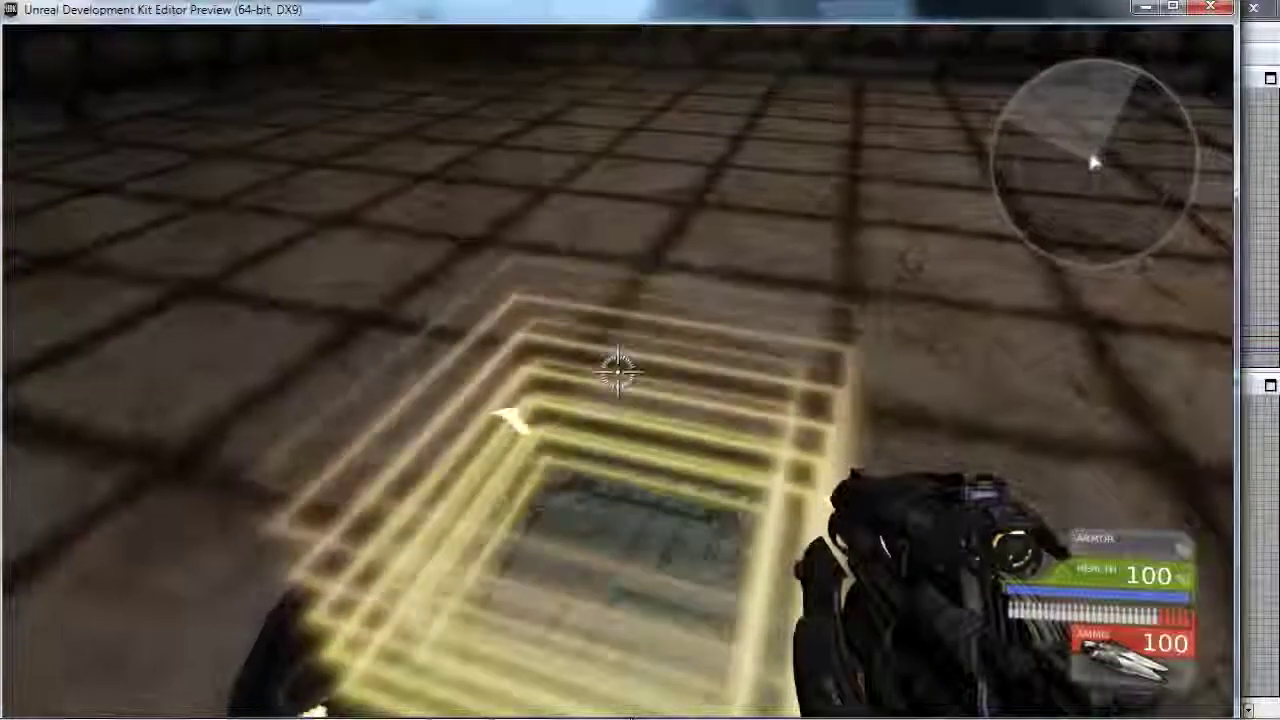
key("Escape")
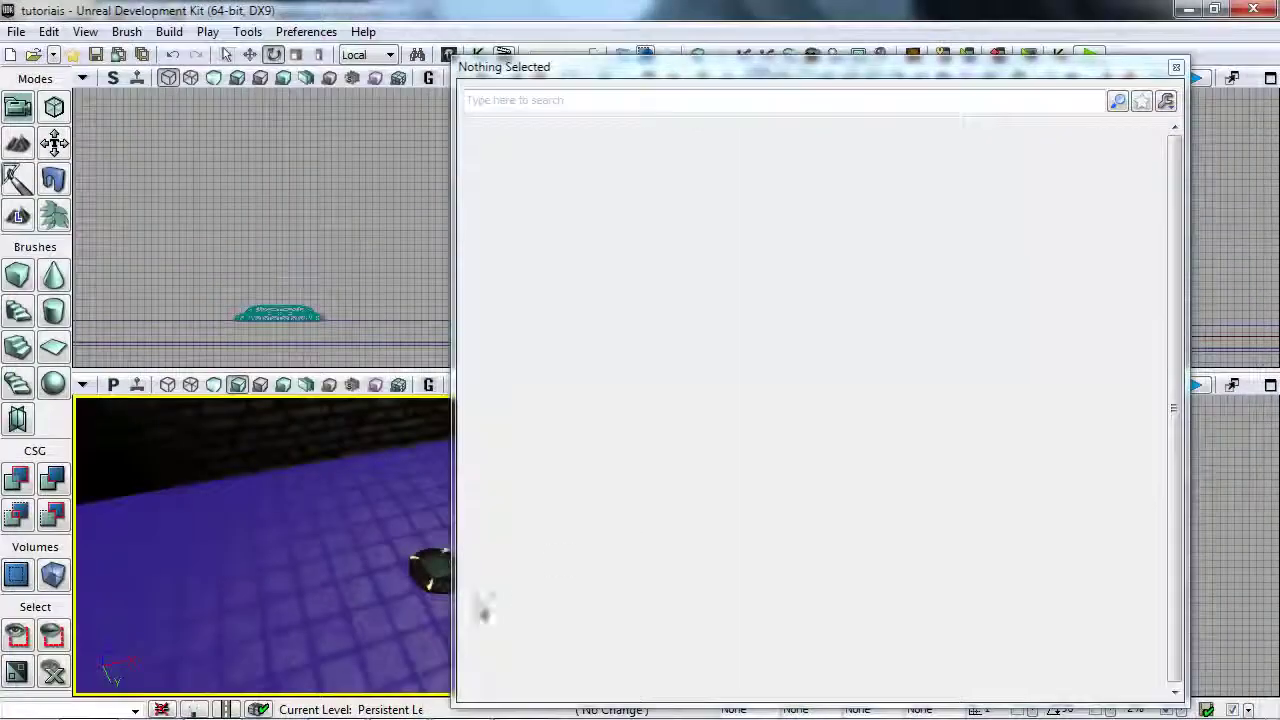
left_click(795, 188)
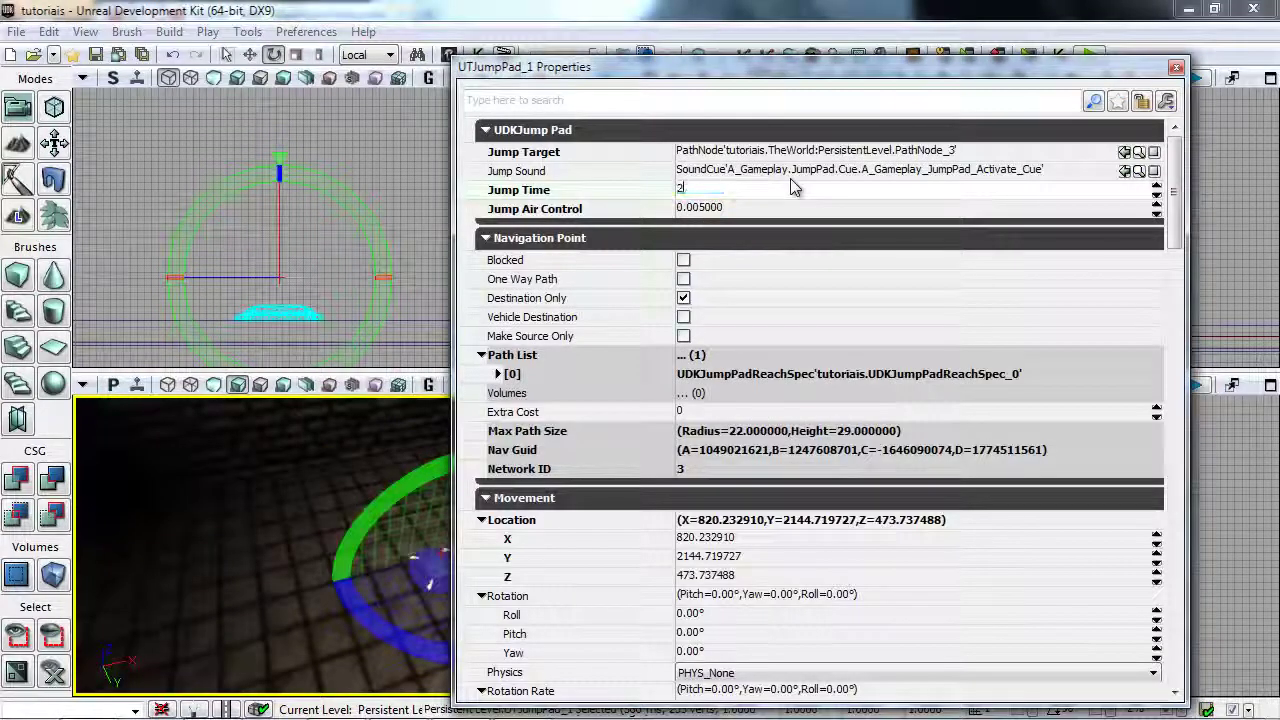
right_click(316, 664)
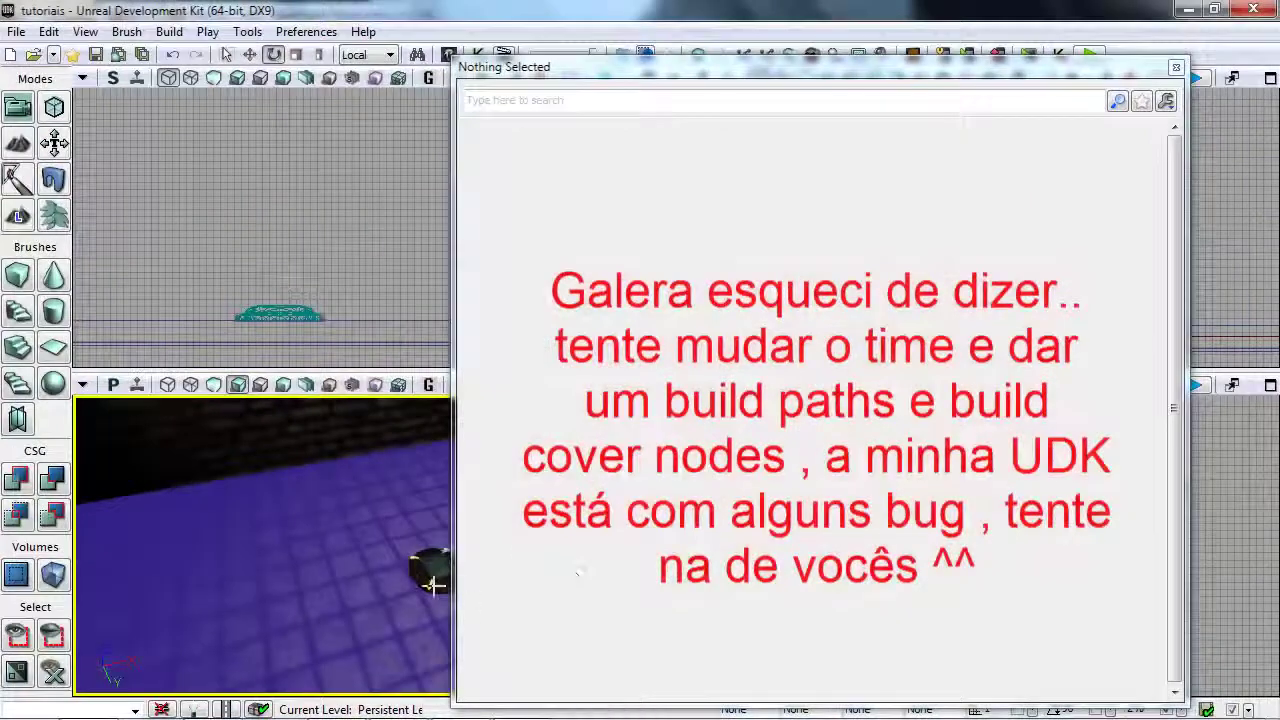
Edit the jump pad's Jump Time again, then play the level and exit the preview
left_click(432, 584)
left_click(745, 190)
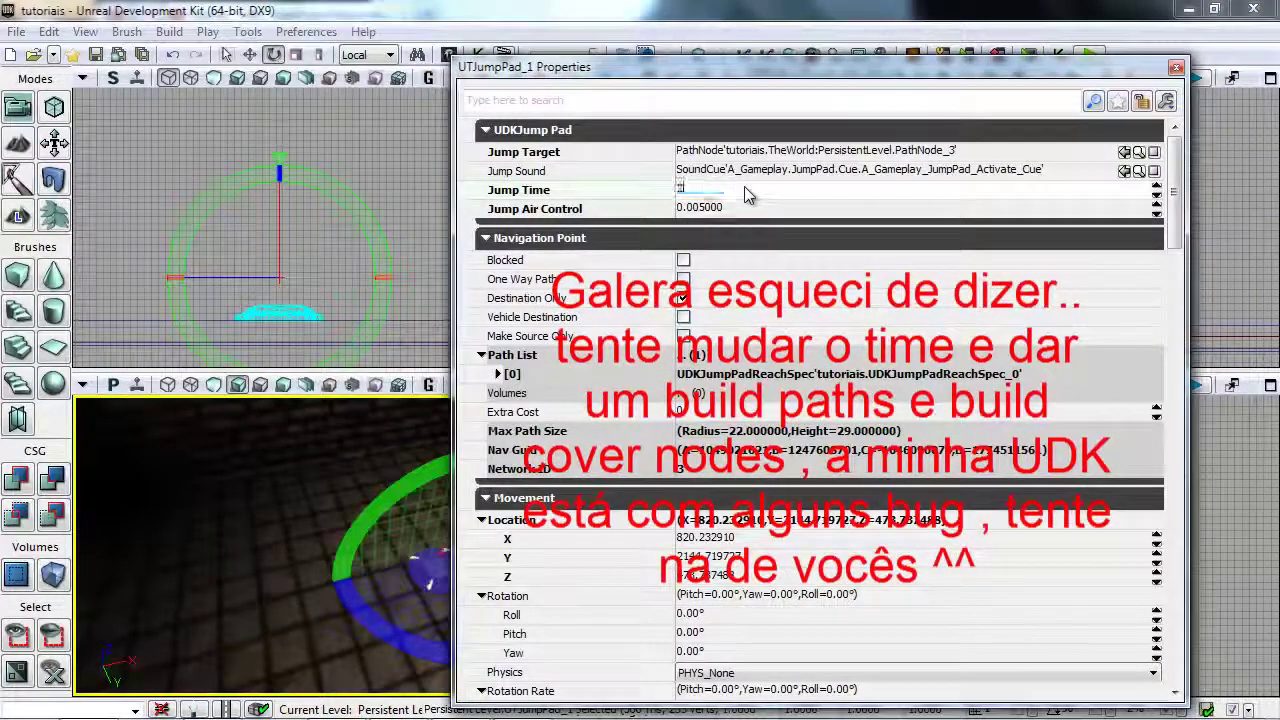
right_click(414, 634)
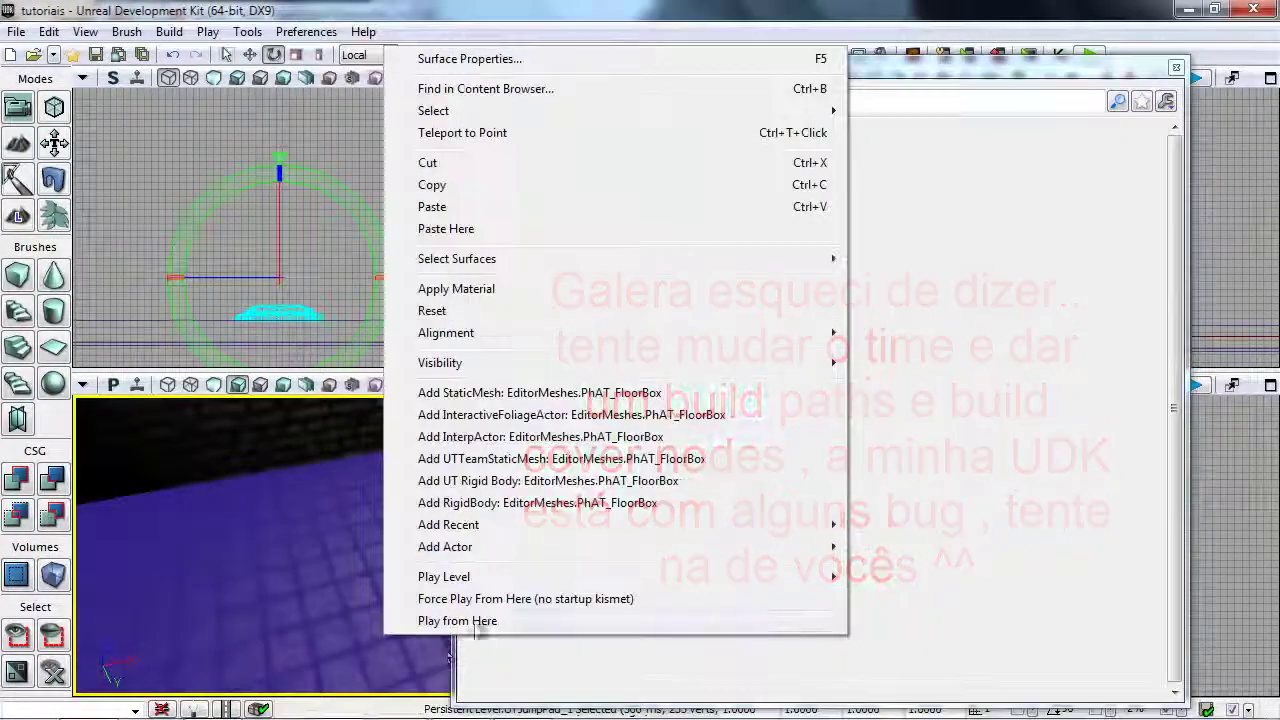
left_click(474, 620)
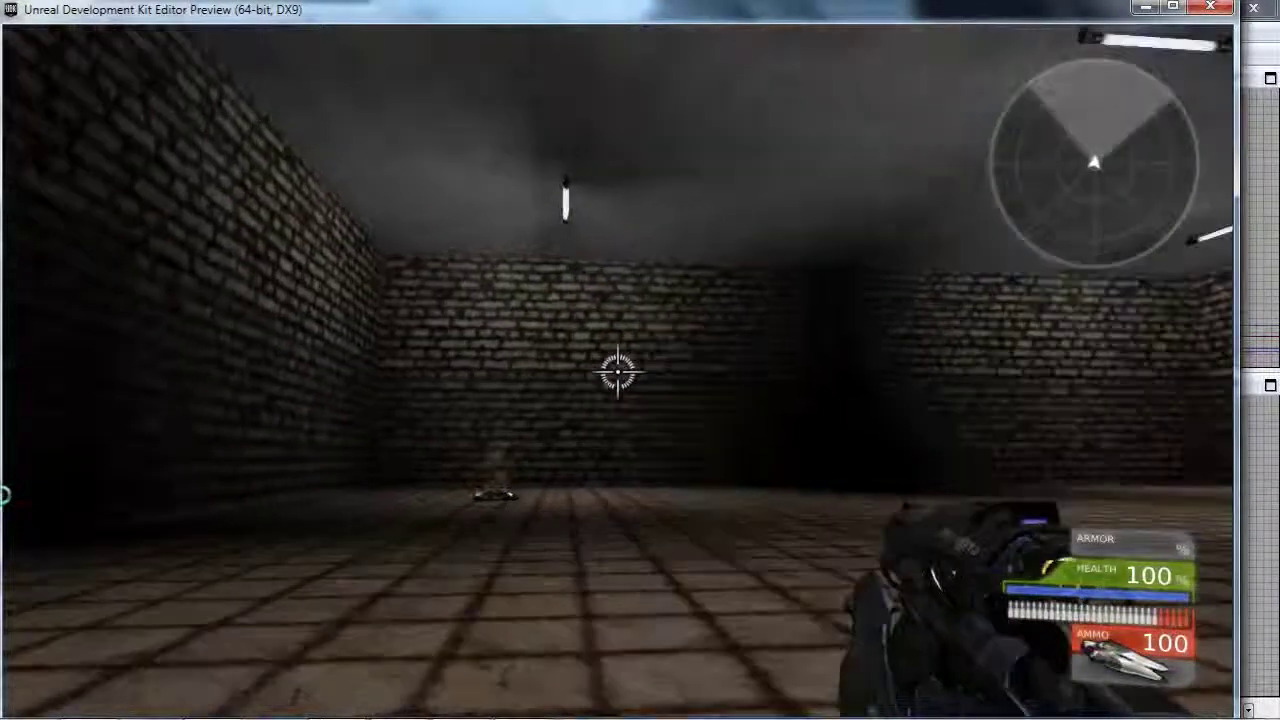
key("Escape")
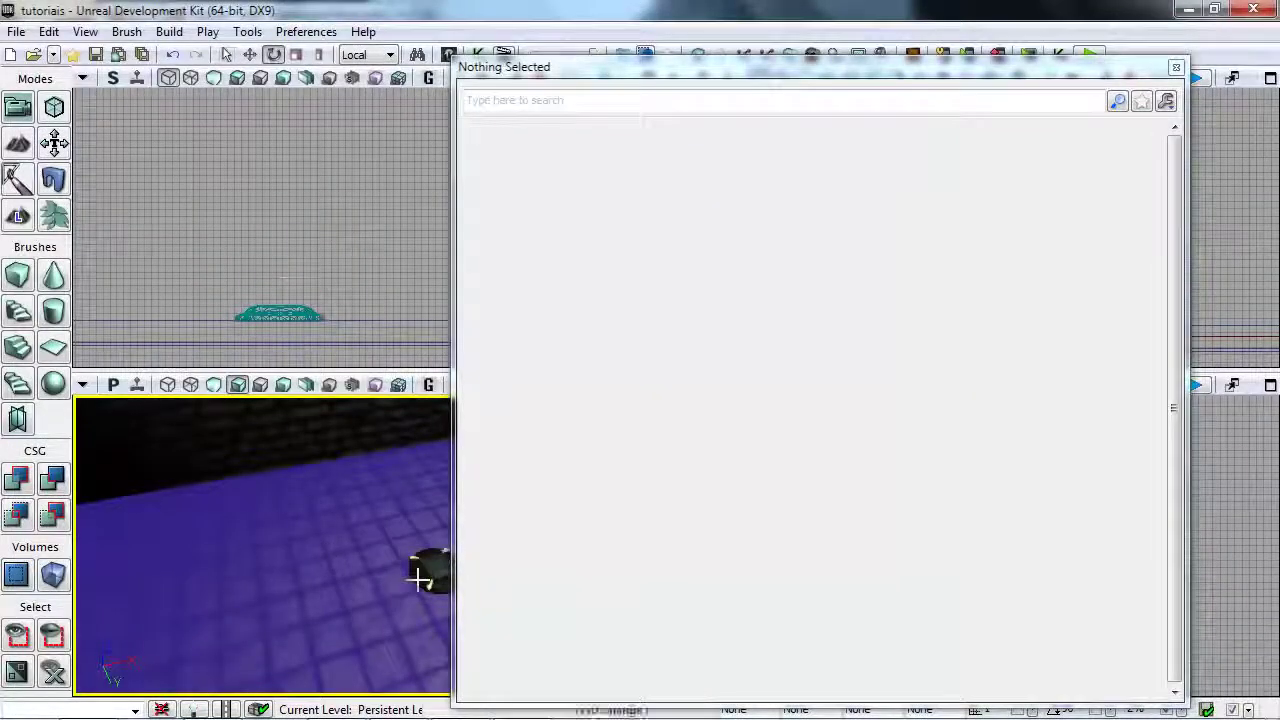
Set UTJumpPad_1's Jump Time to 0.05 and play-test it from the floor
left_click(418, 578)
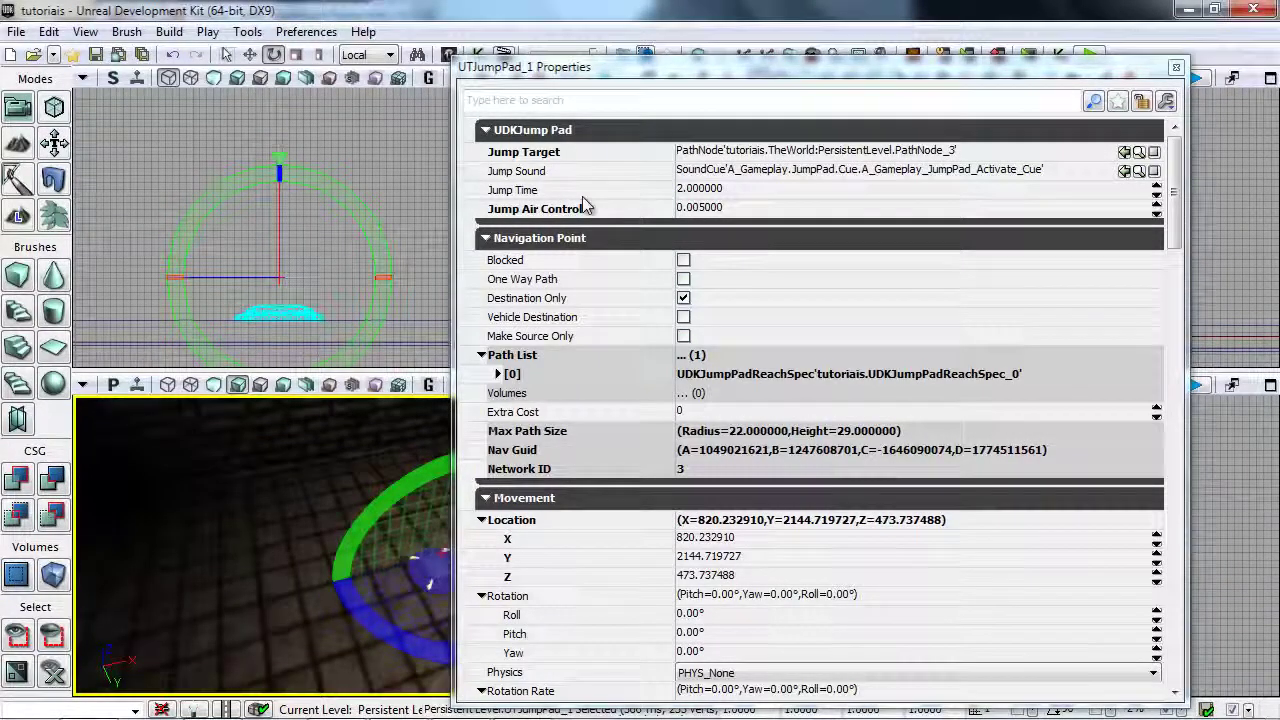
left_click(730, 190)
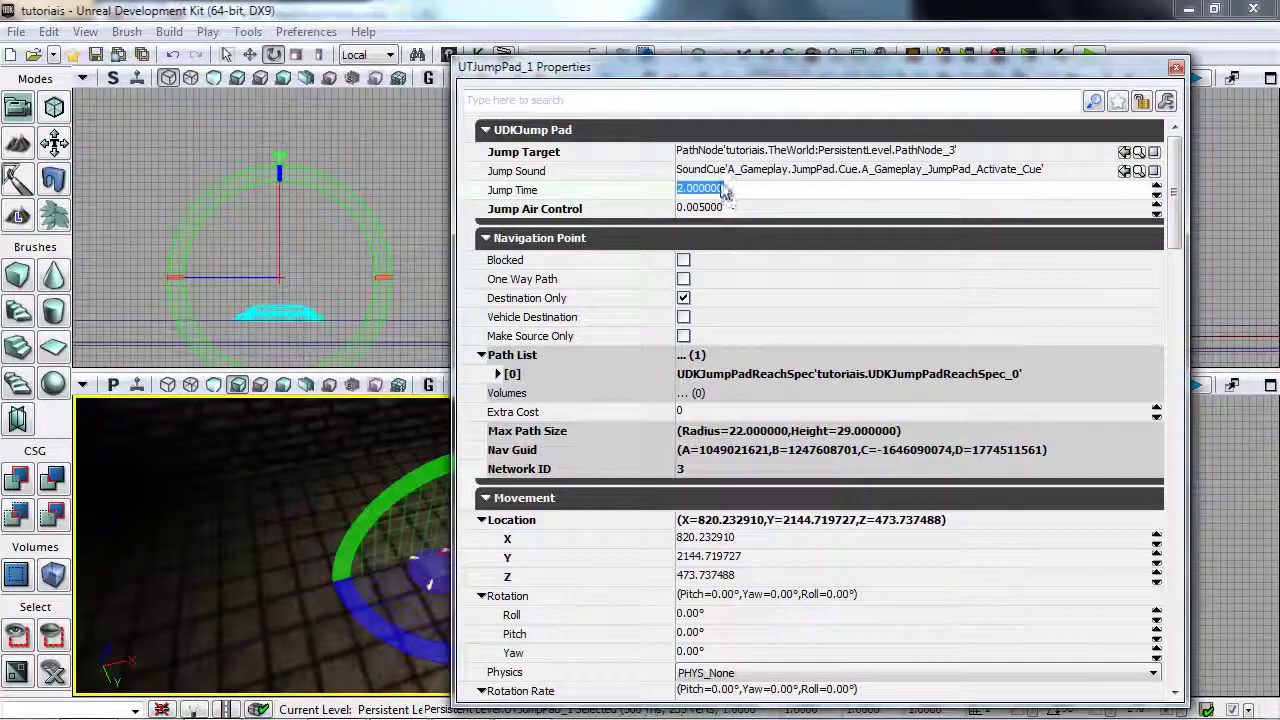
type("0")
type(".05")
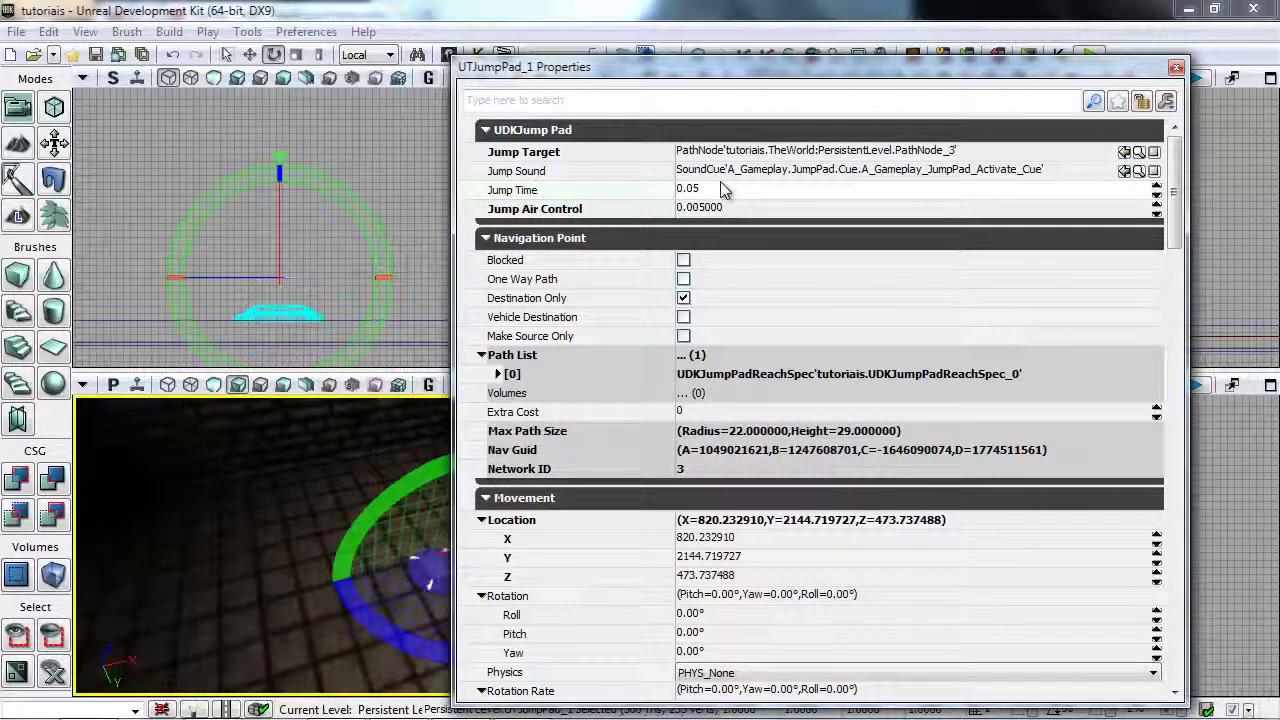
right_click(405, 640)
left_click(466, 626)
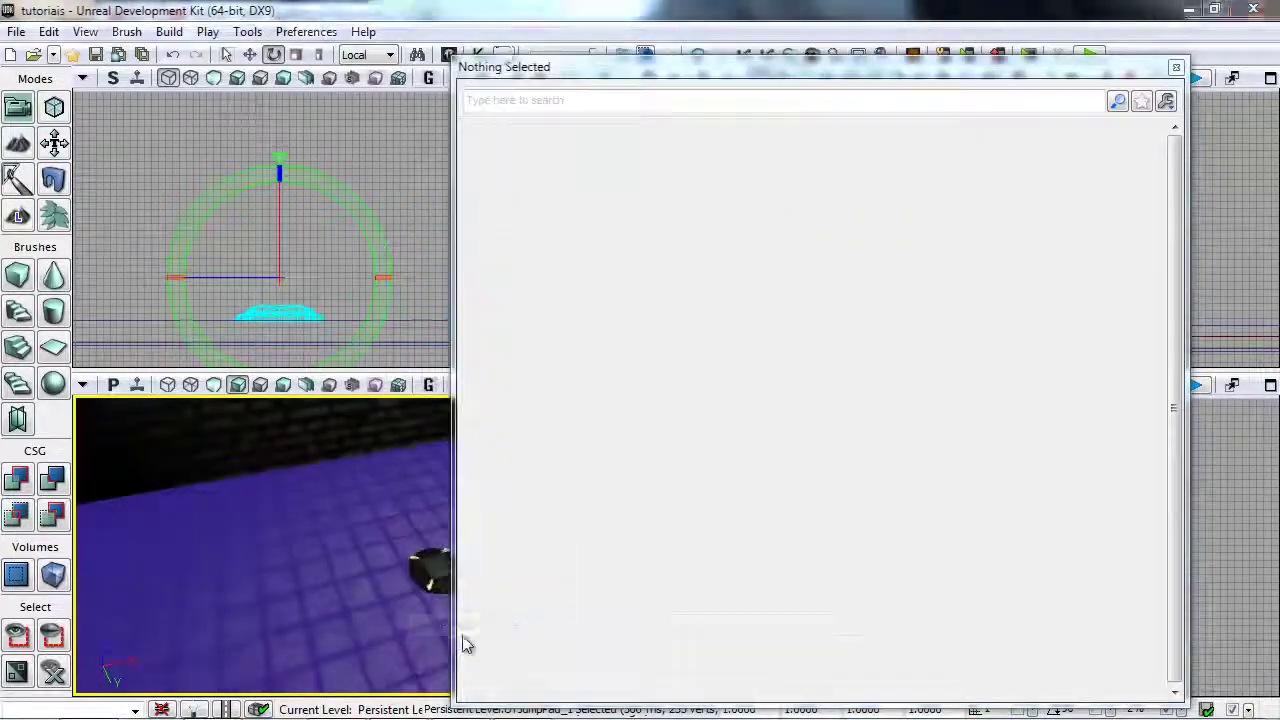
key("w")
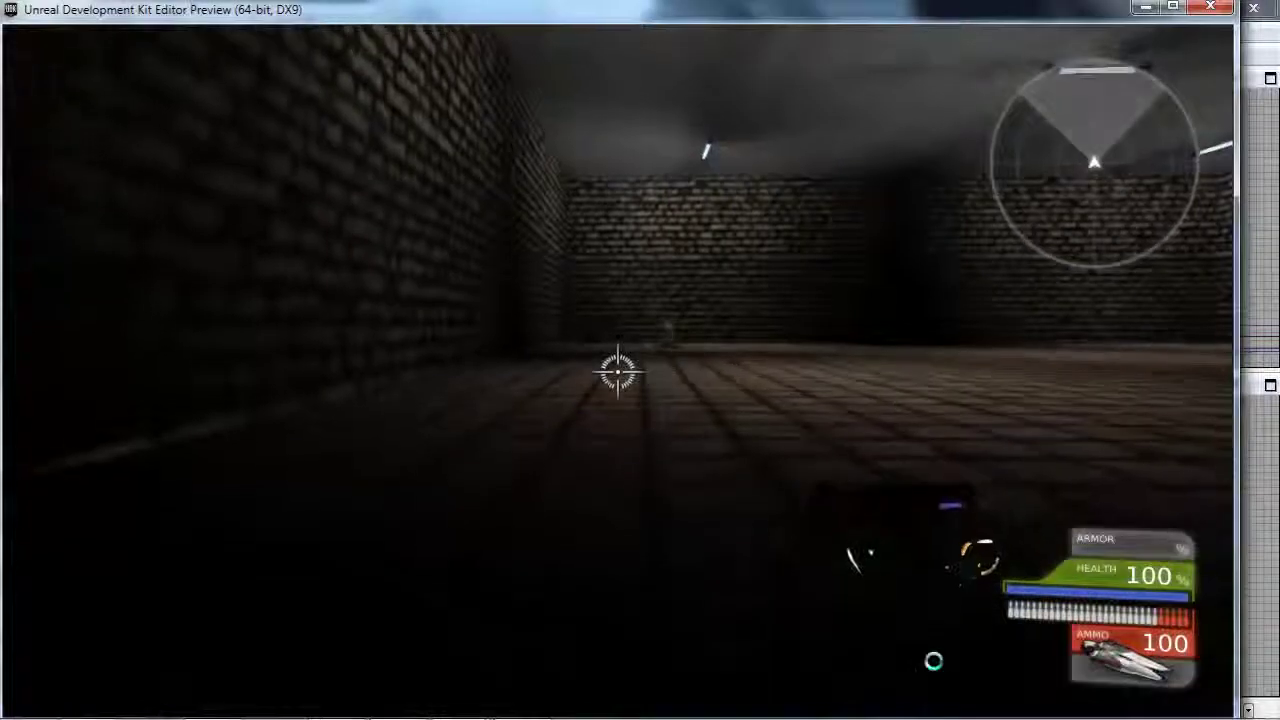
key("Escape")
Lower UTJumpPad_1's Jump Time further to 0.0005
left_click(432, 574)
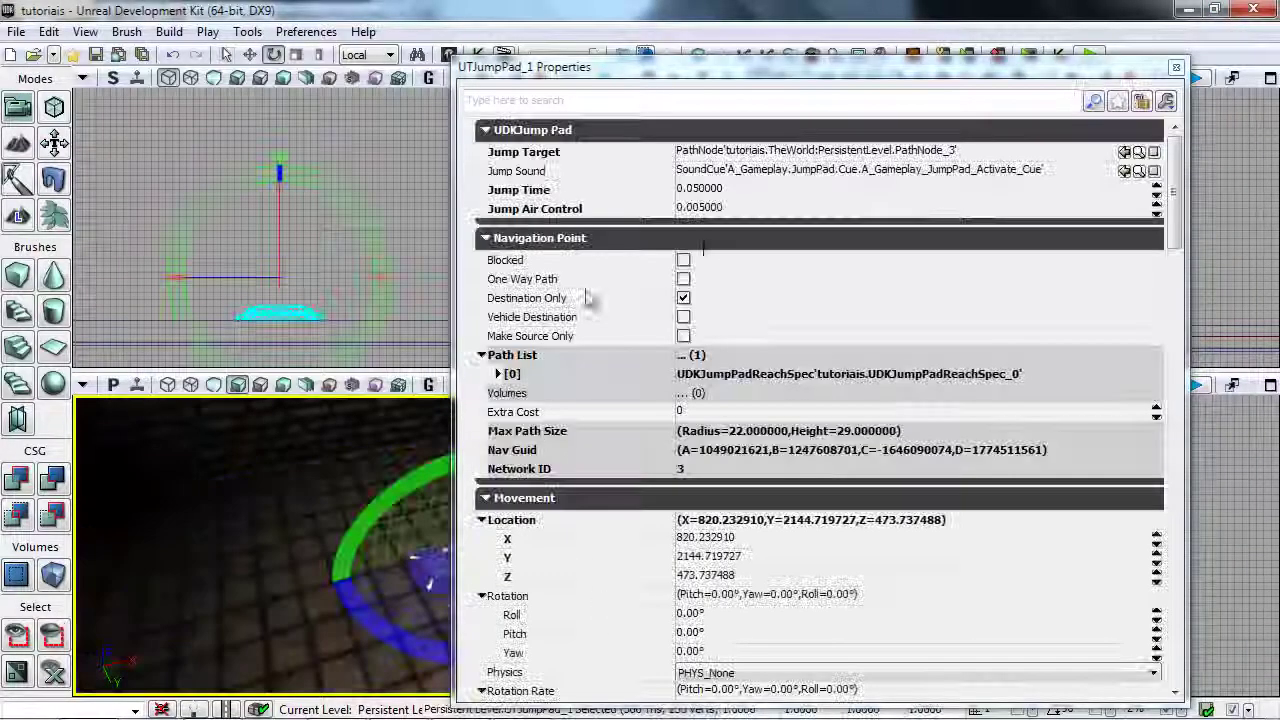
left_click(741, 188)
type("0.")
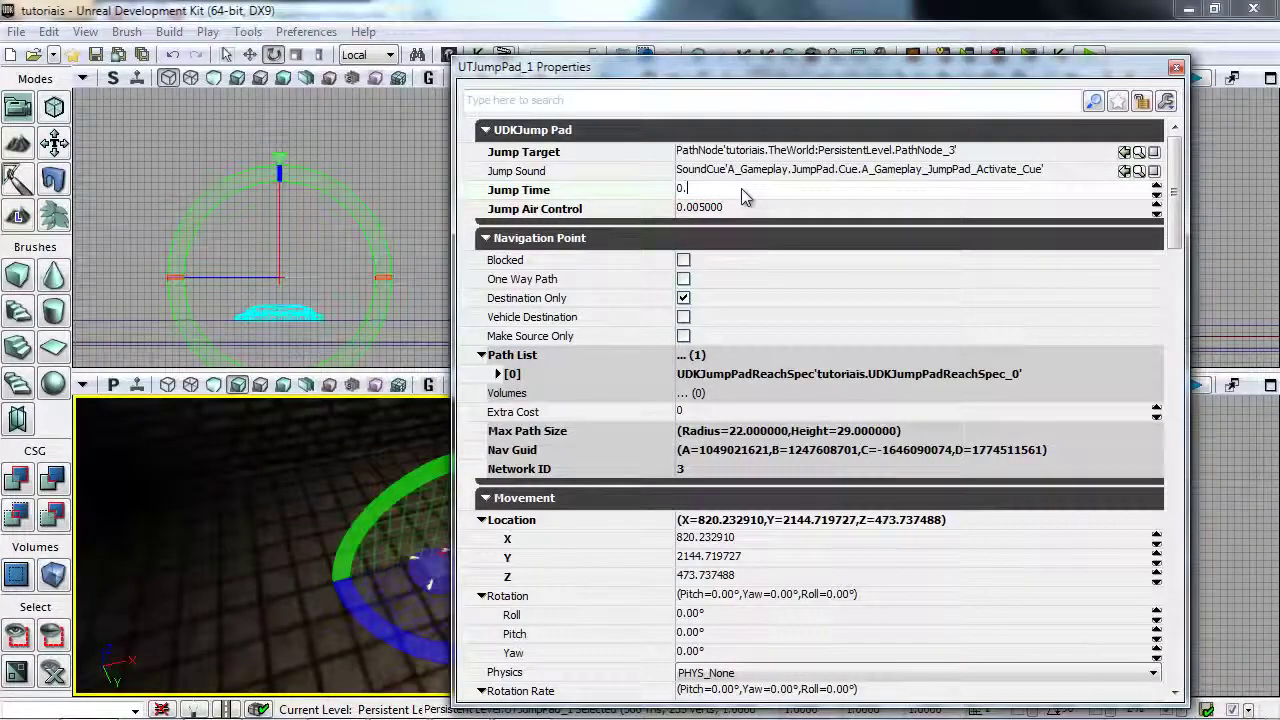
type("00055")
key("Return")
Play-test twice, walking onto the glowing pickup and respawning after dying
right_click(366, 651)
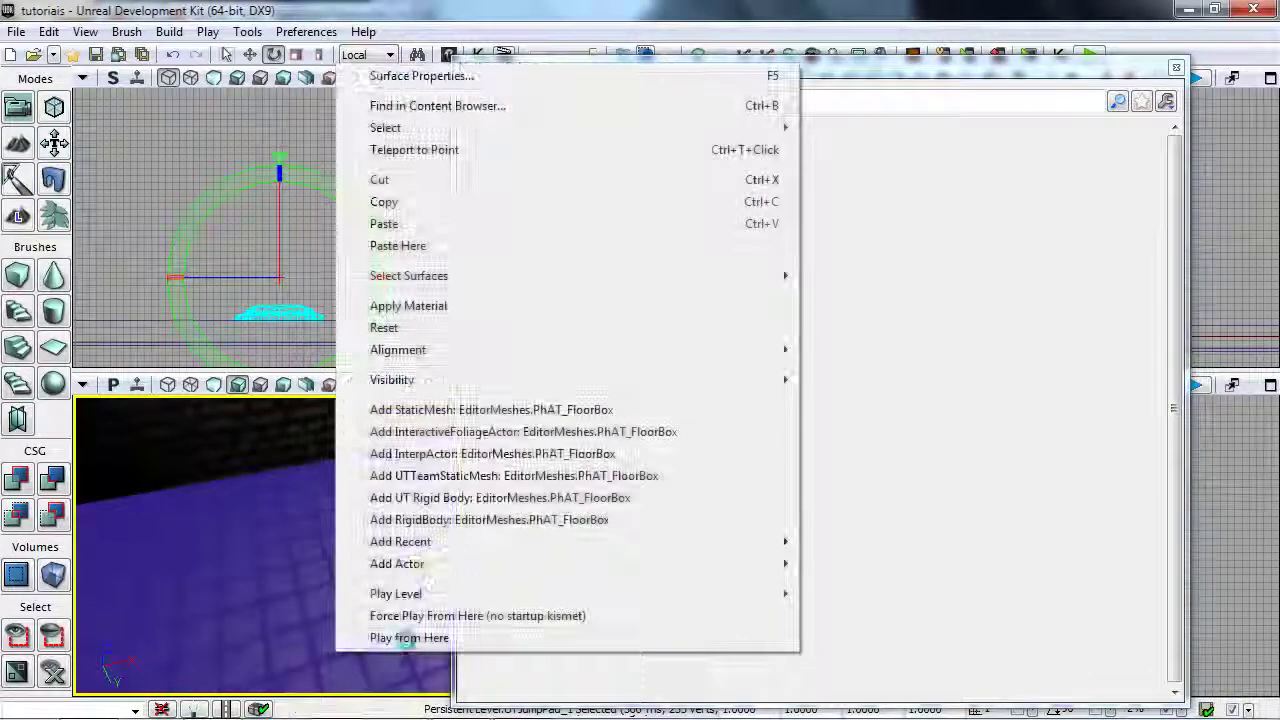
left_click(405, 636)
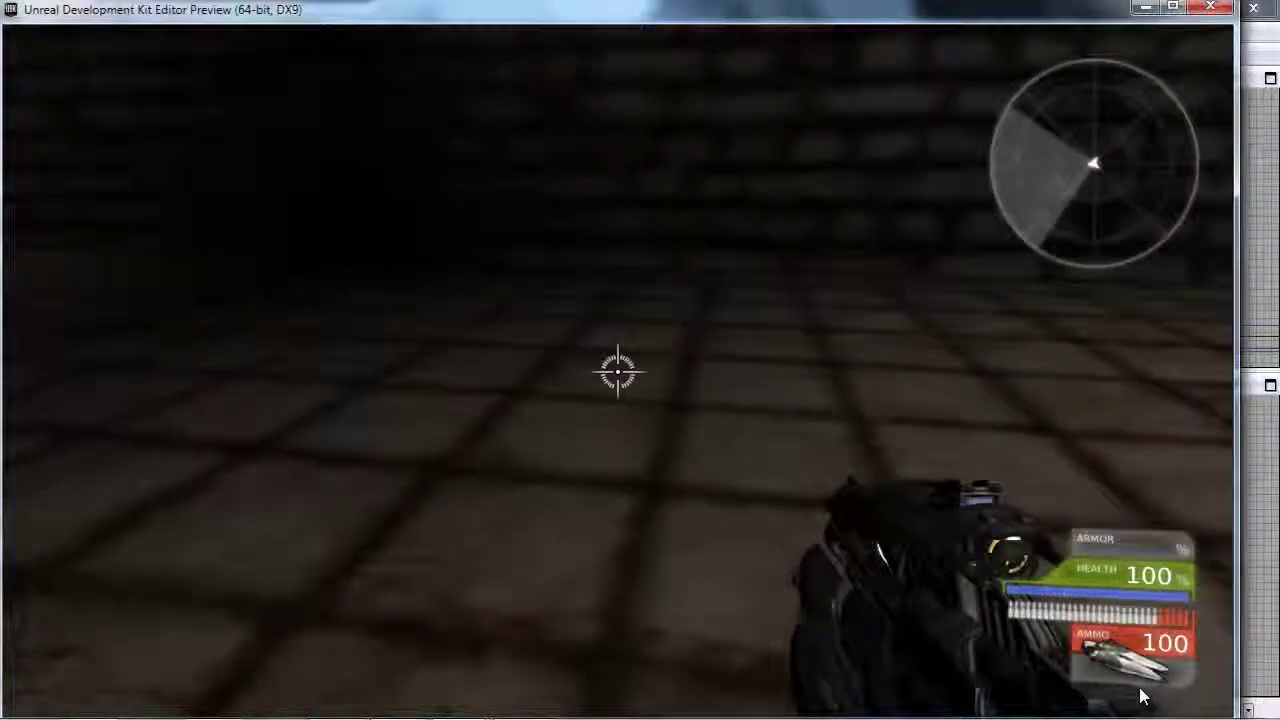
mouse_move(1080, 700)
key("w")
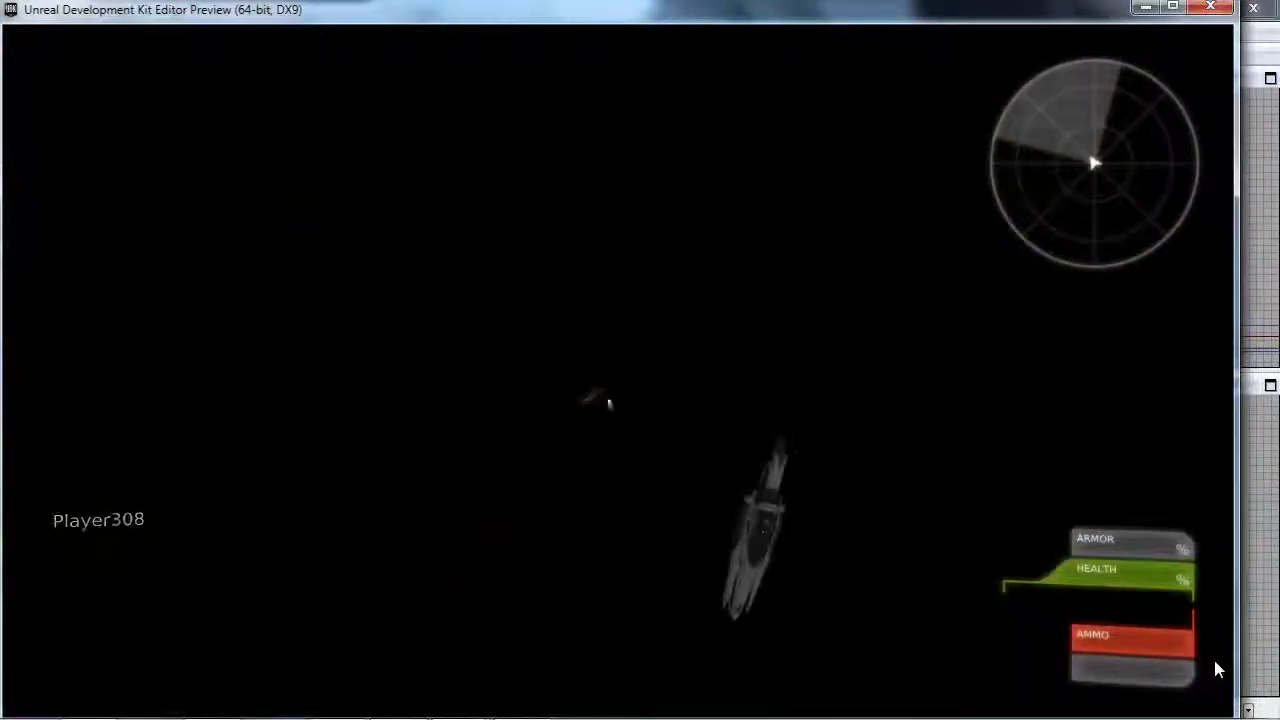
left_click(1215, 661)
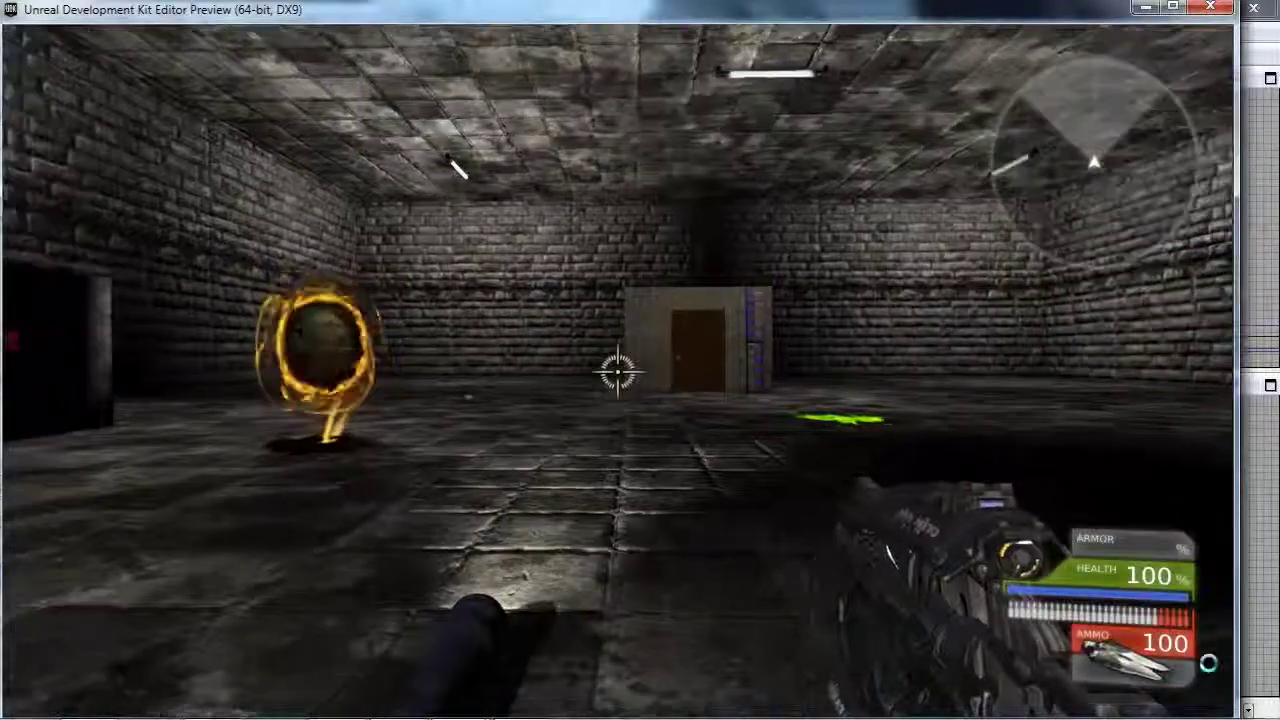
key("Escape")
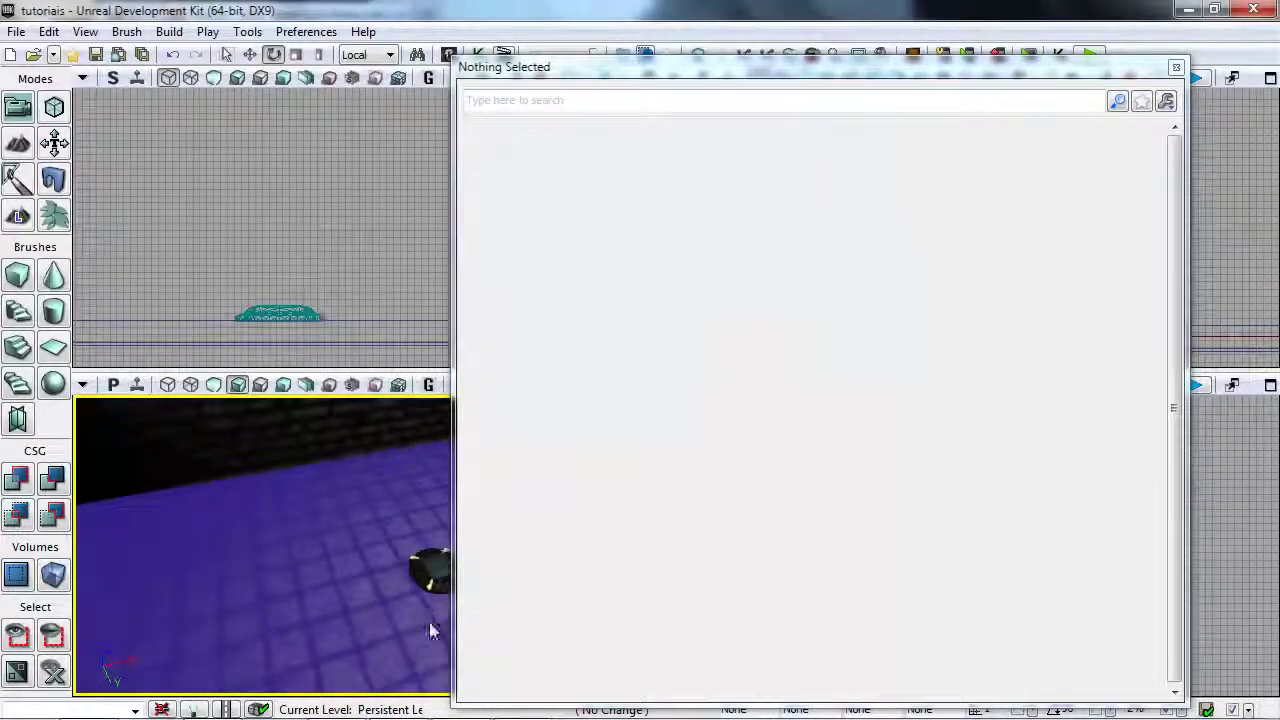
key("F8")
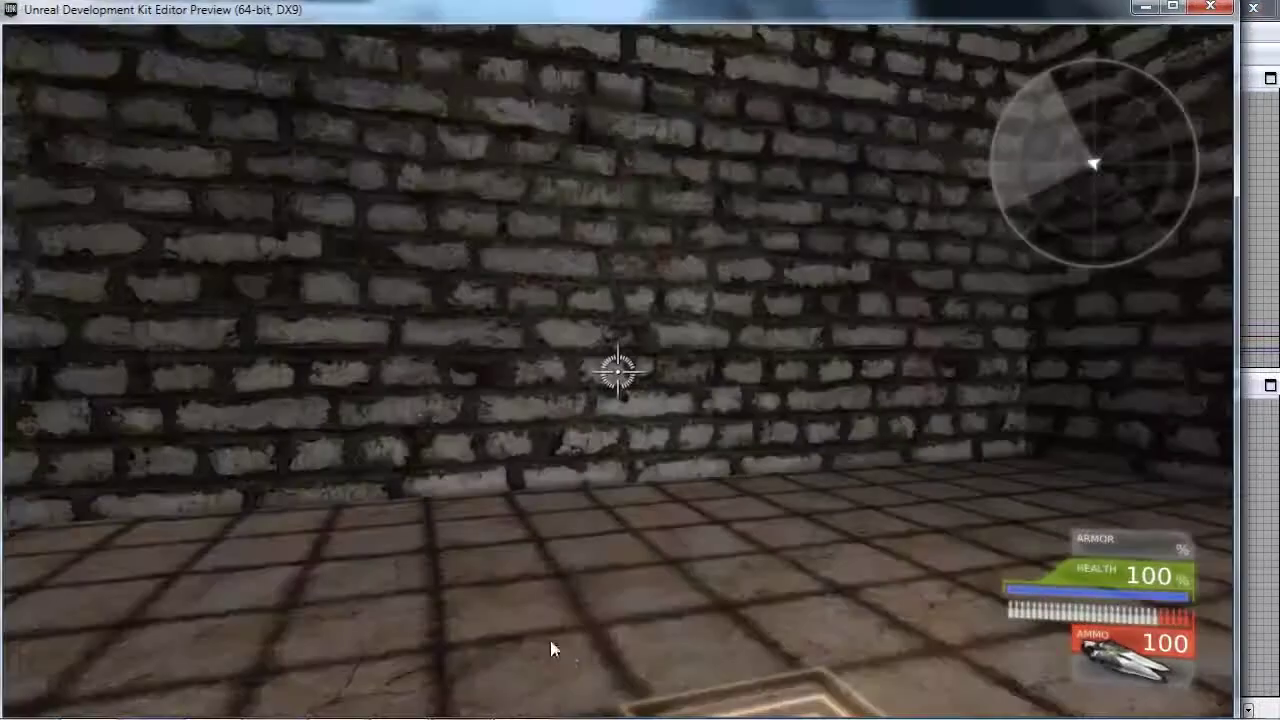
key("w")
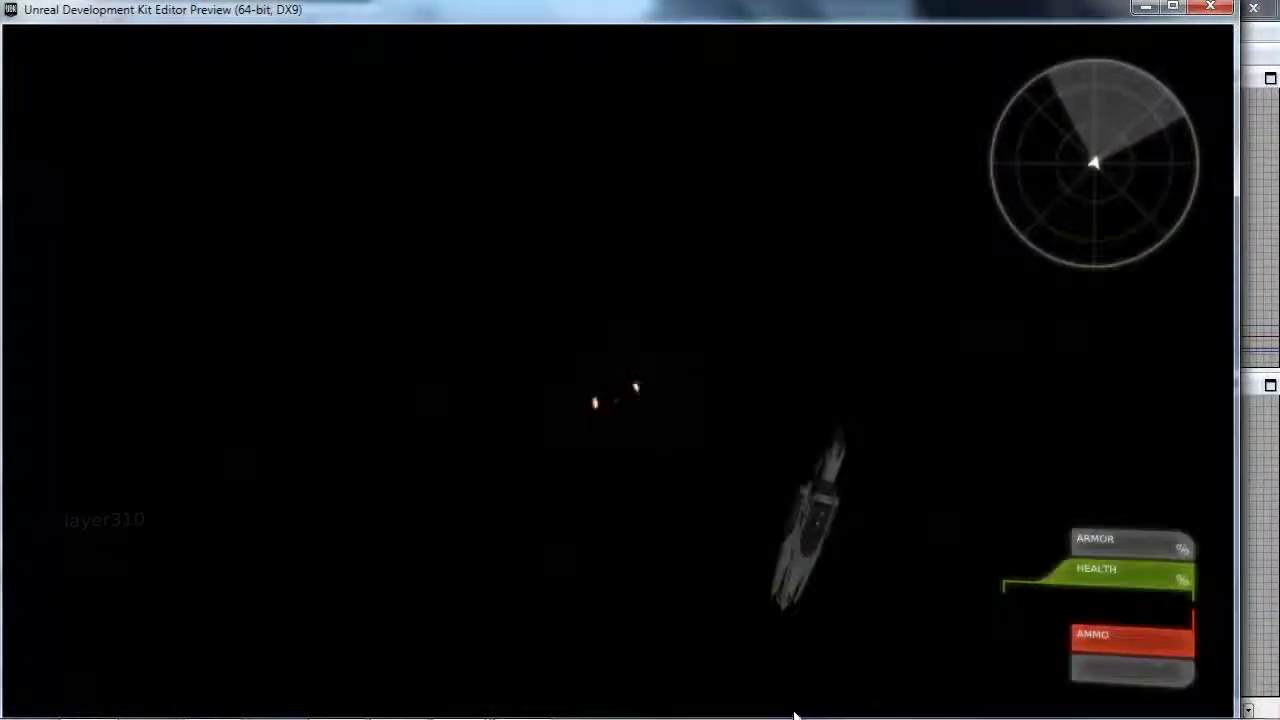
left_click(778, 713)
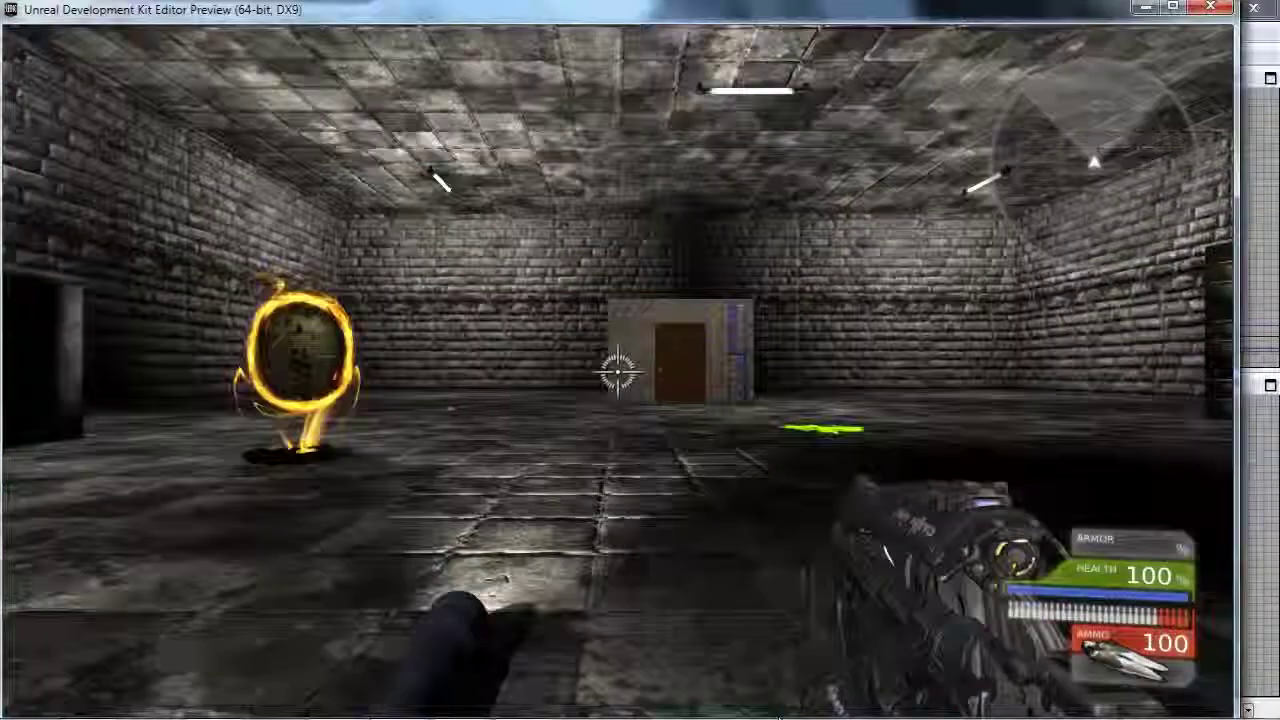
key("Escape")
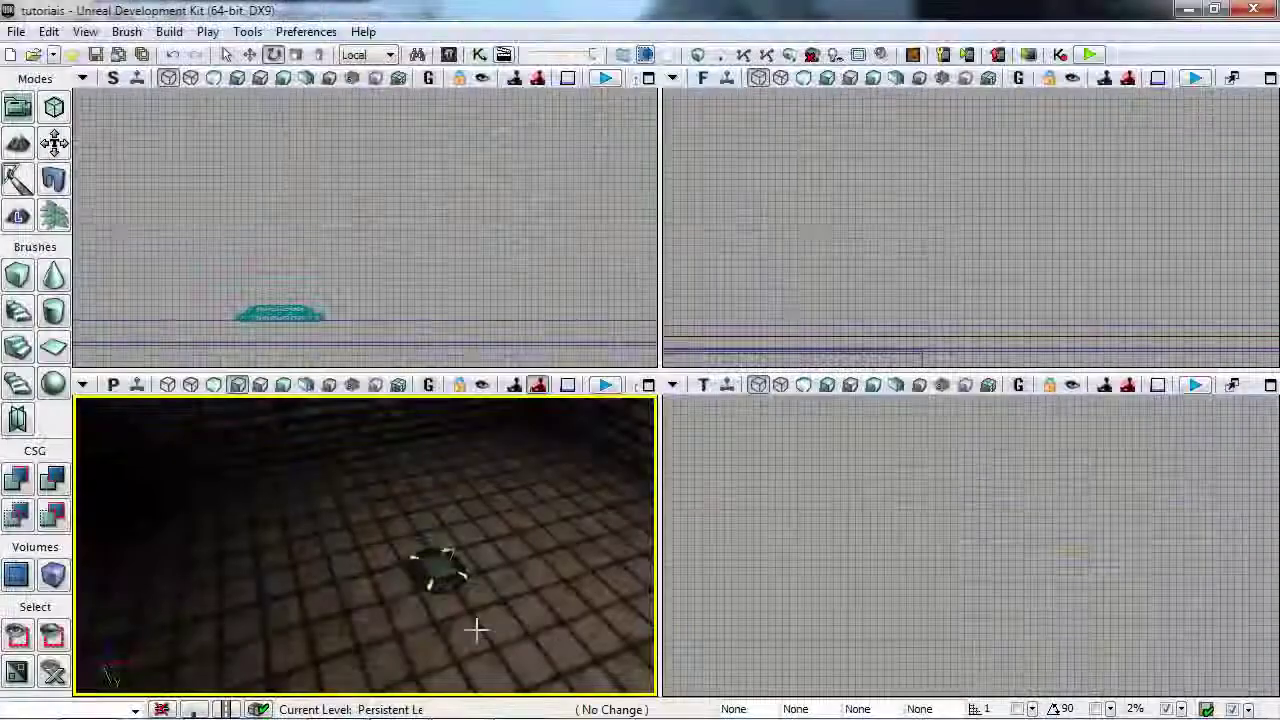
Play from the floor in third-person via behindView and walk onto the jump pad
right_click(502, 598)
left_click(558, 588)
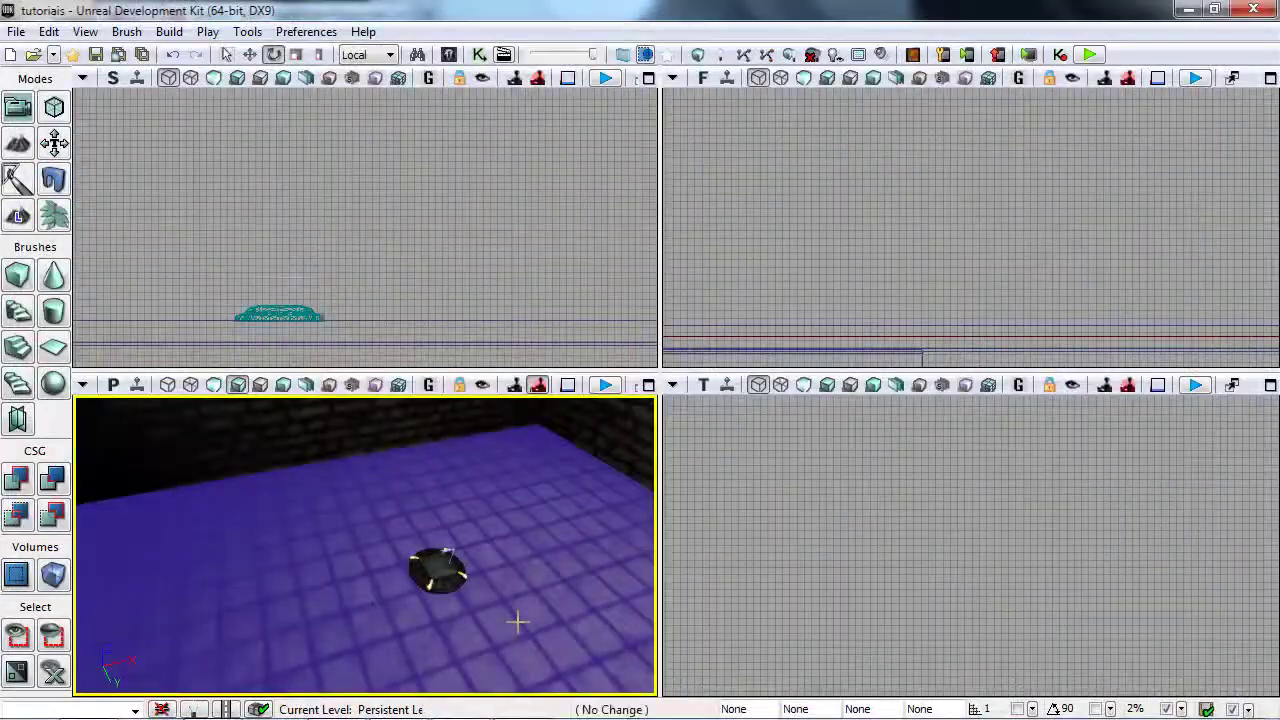
right_click(518, 598)
left_click(572, 588)
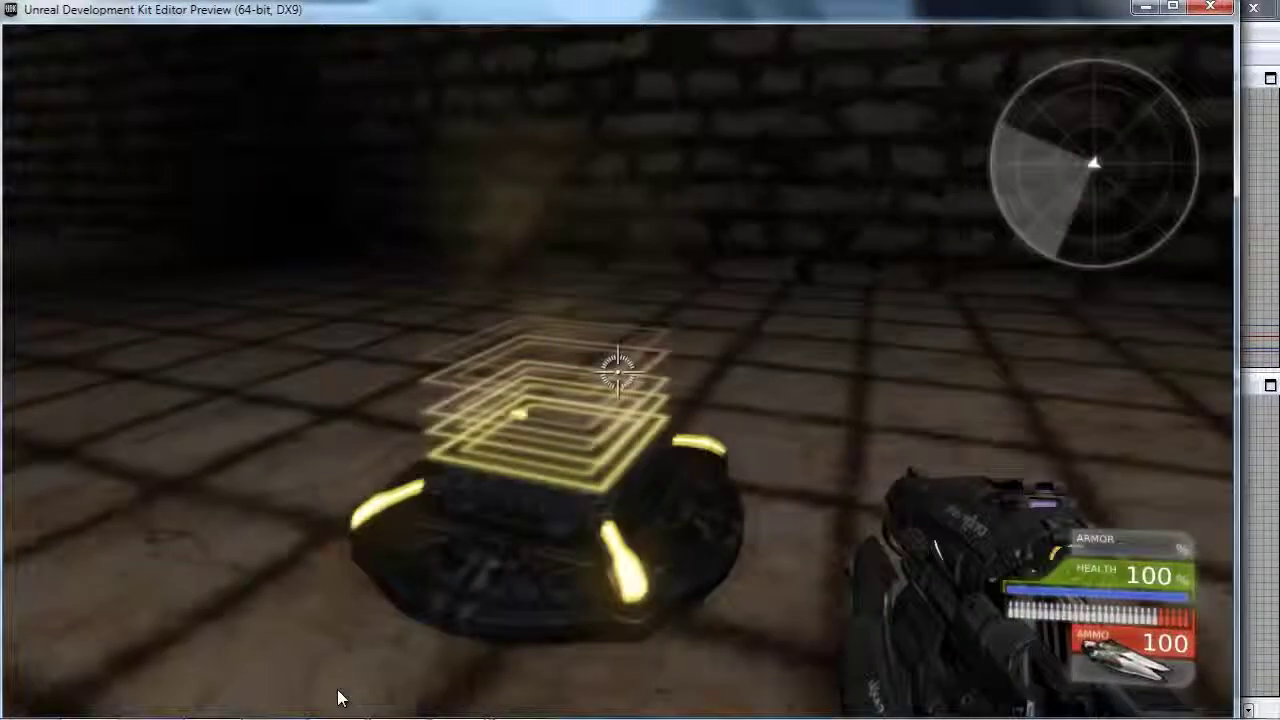
key("grave")
type("behindView")
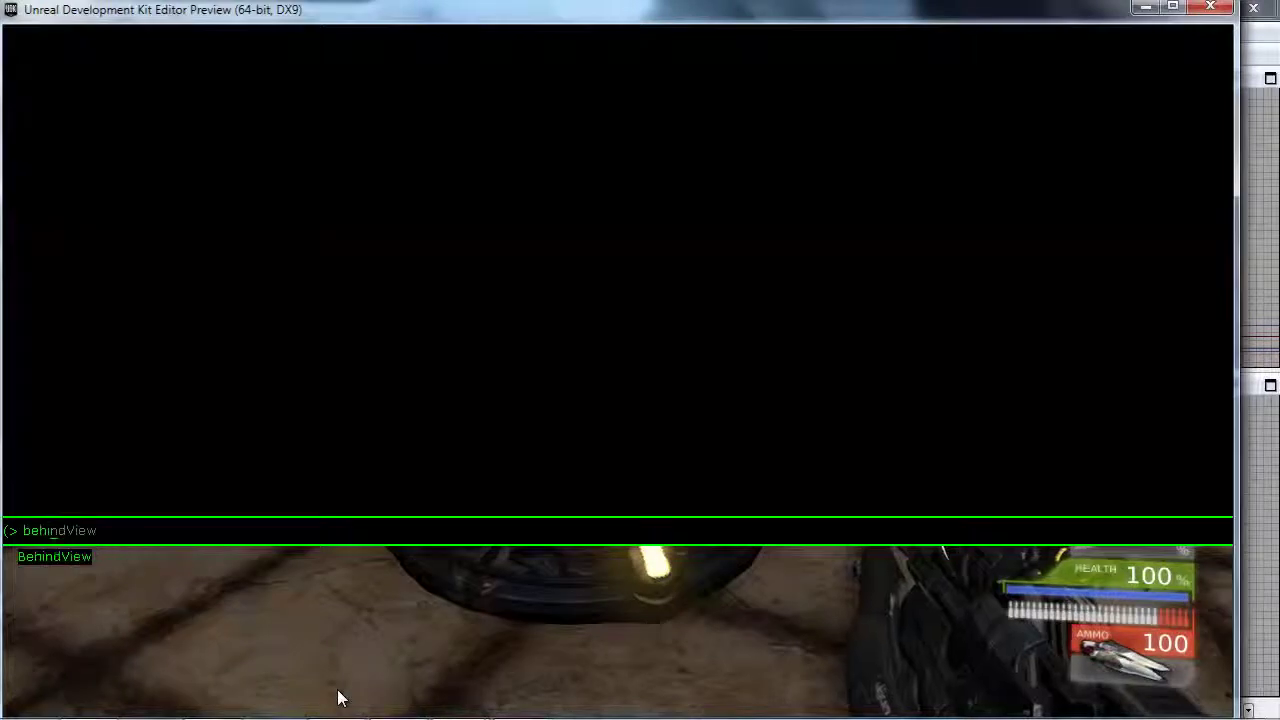
key("Return")
key("grave")
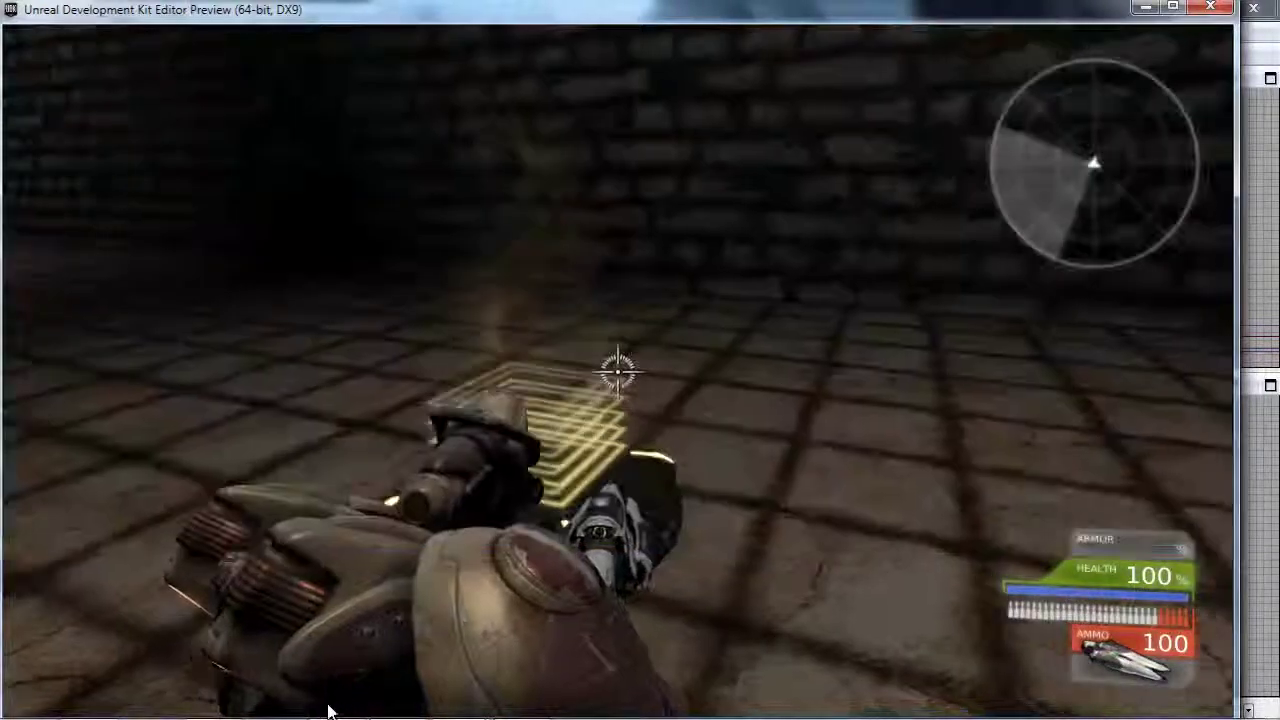
key("w")
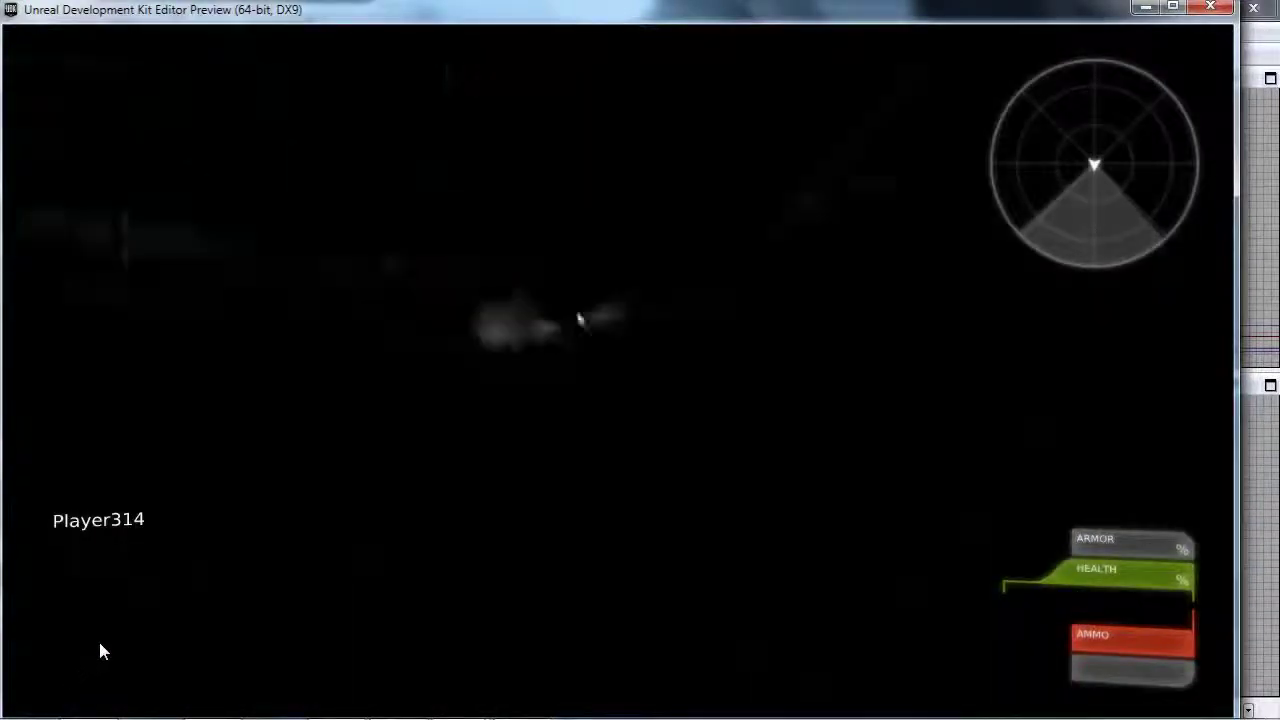
Place a point light in the brick room and raise it high up the wall
key("Escape")
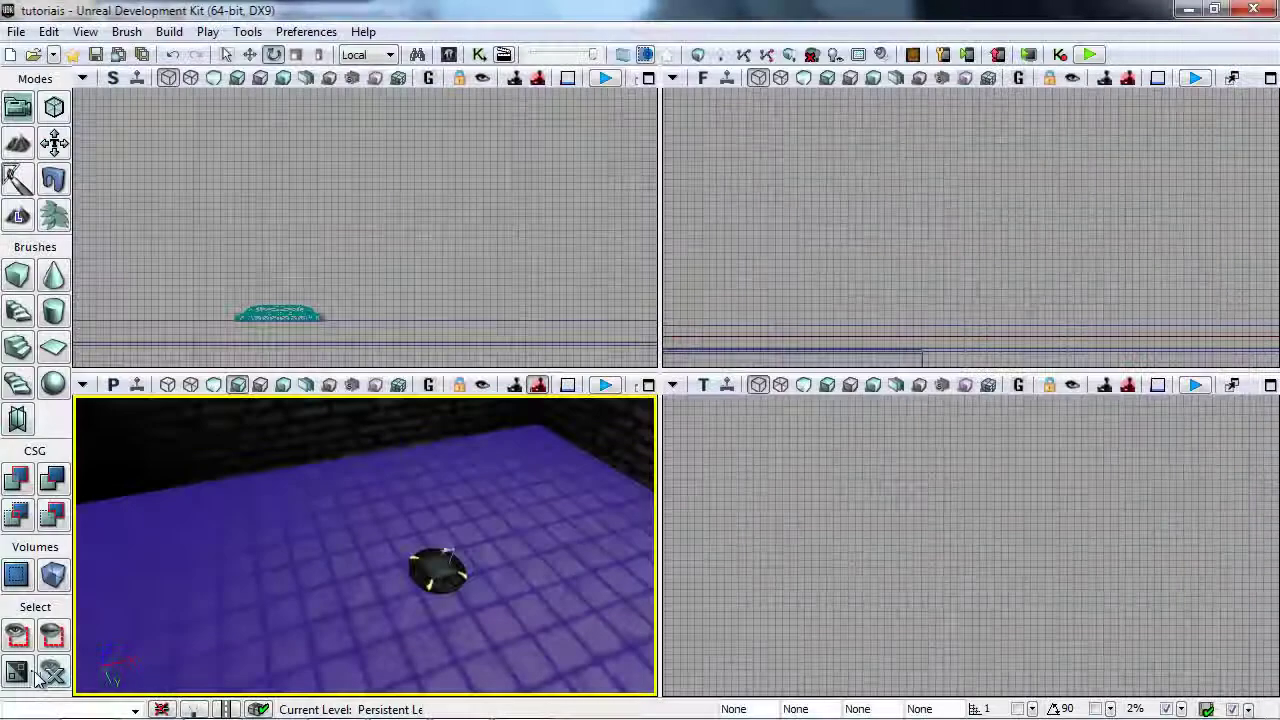
mouse_move(260, 604)
right_mouse_down()
mouse_move(238, 601)
mouse_move(389, 625)
right_mouse_up()
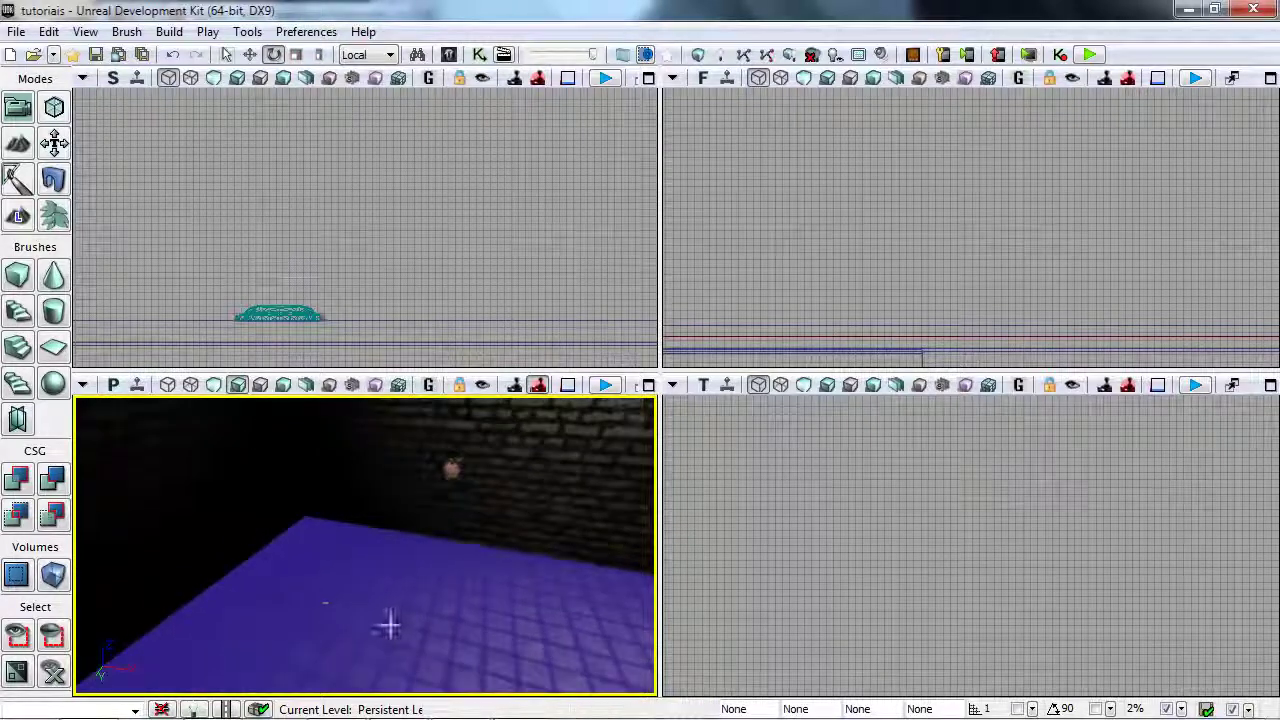
left_click(316, 561)
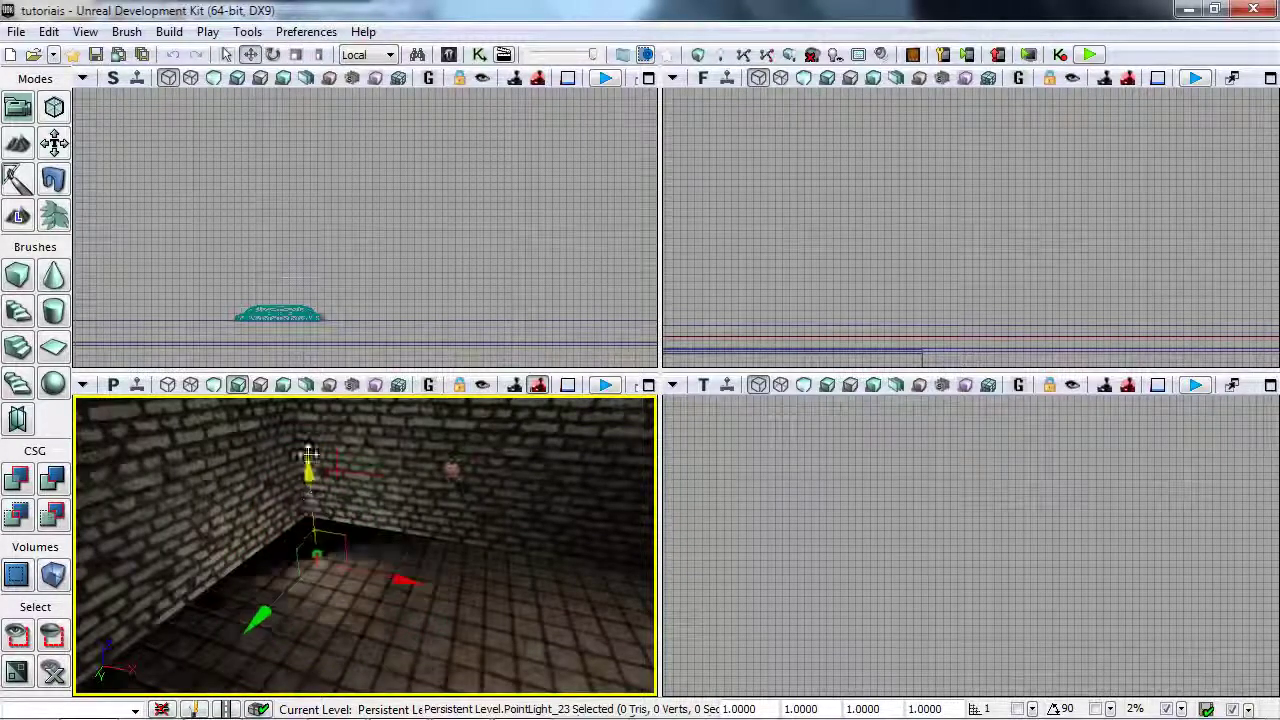
left_click_drag(309, 453, 292, 310)
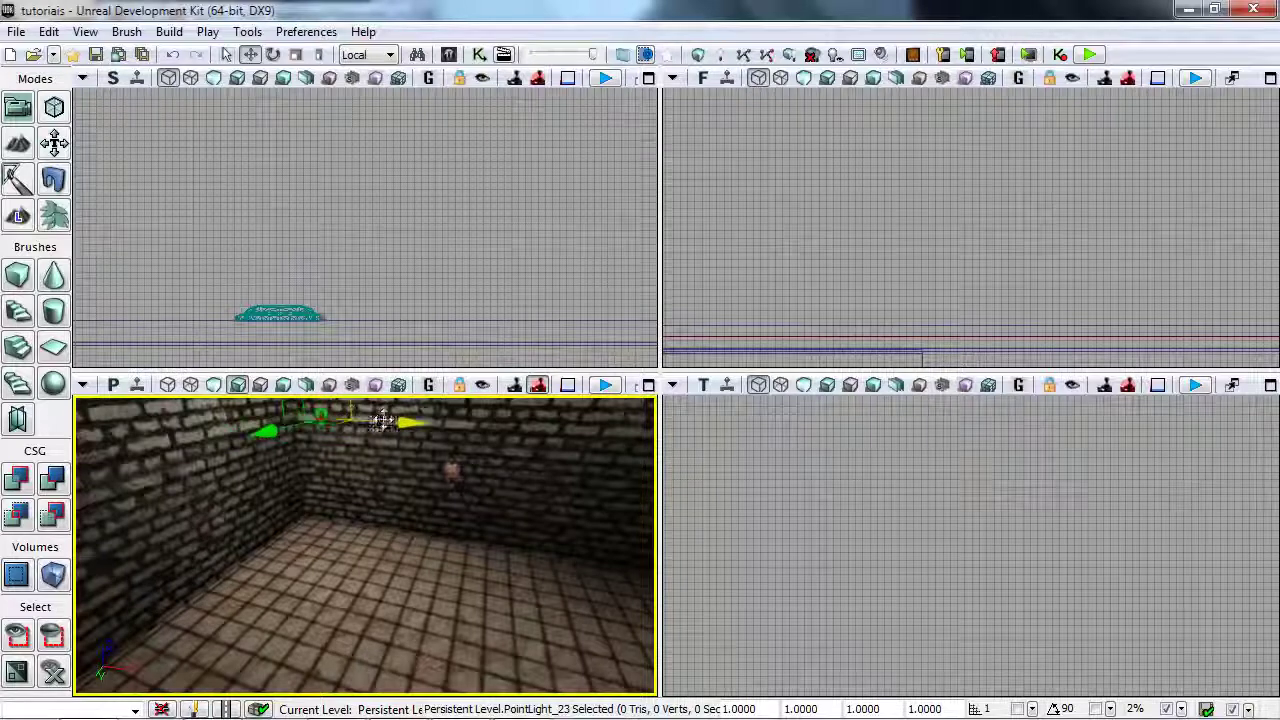
Rebuild the map lighting and dismiss the Map Check results
left_click(724, 57)
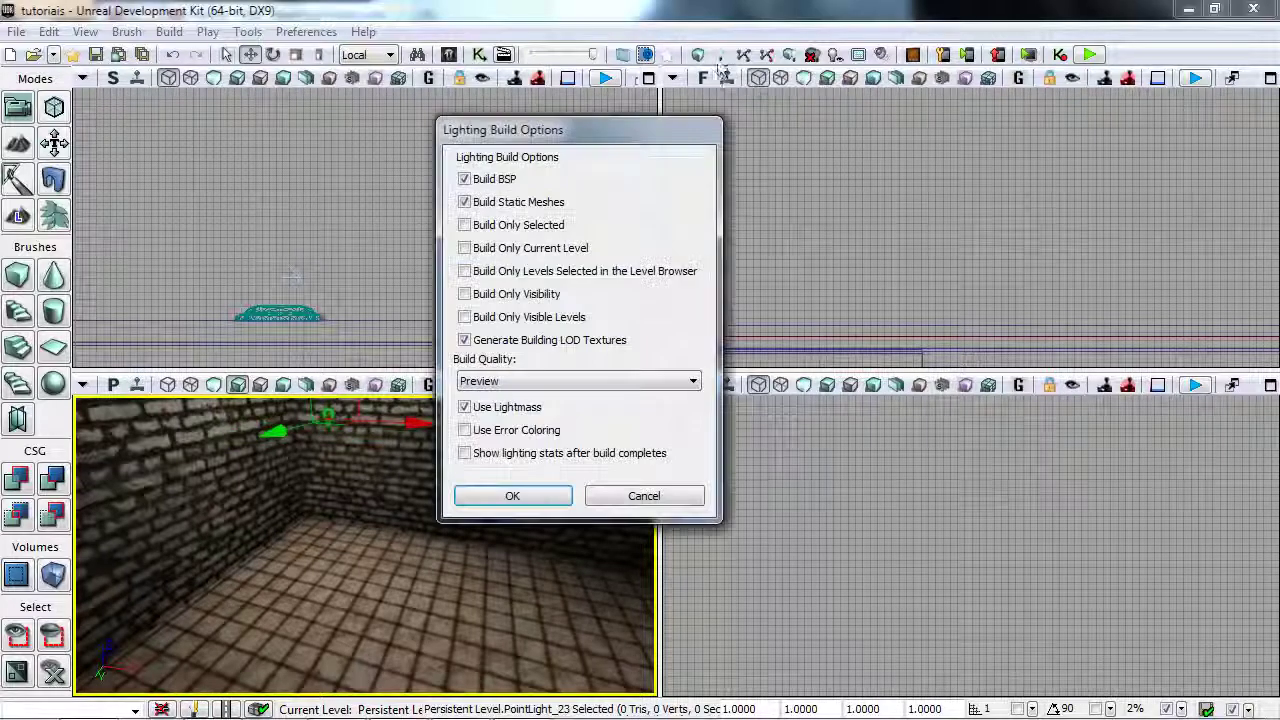
left_click(503, 497)
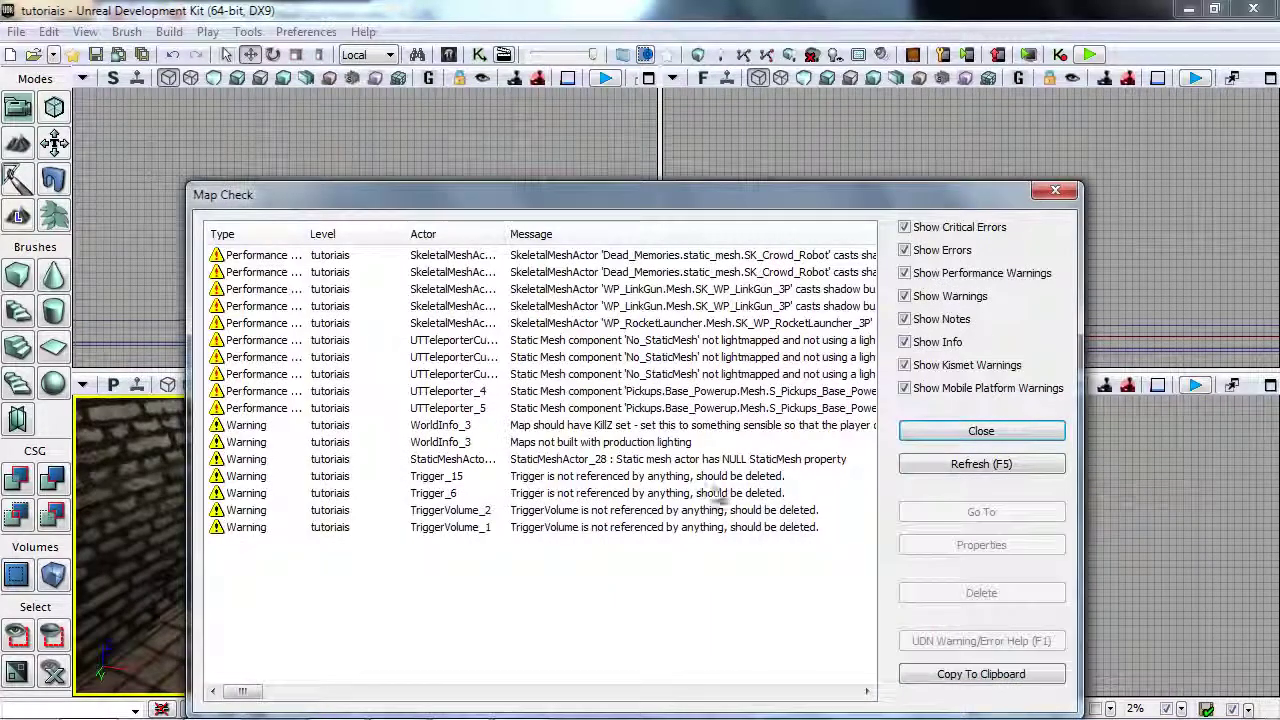
left_click(1014, 434)
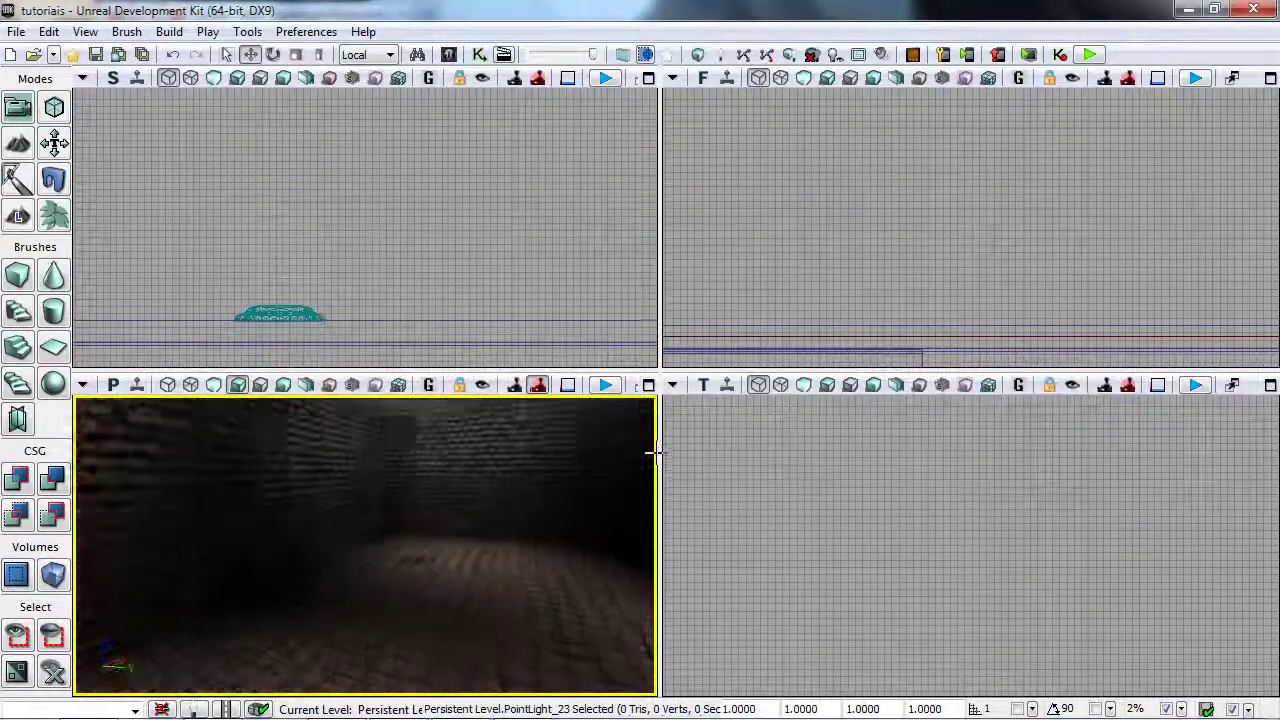
Play from the floor, run demoview for a third-person view, respawn, then exit
right_click_drag(543, 456, 471, 563)
right_click(472, 618)
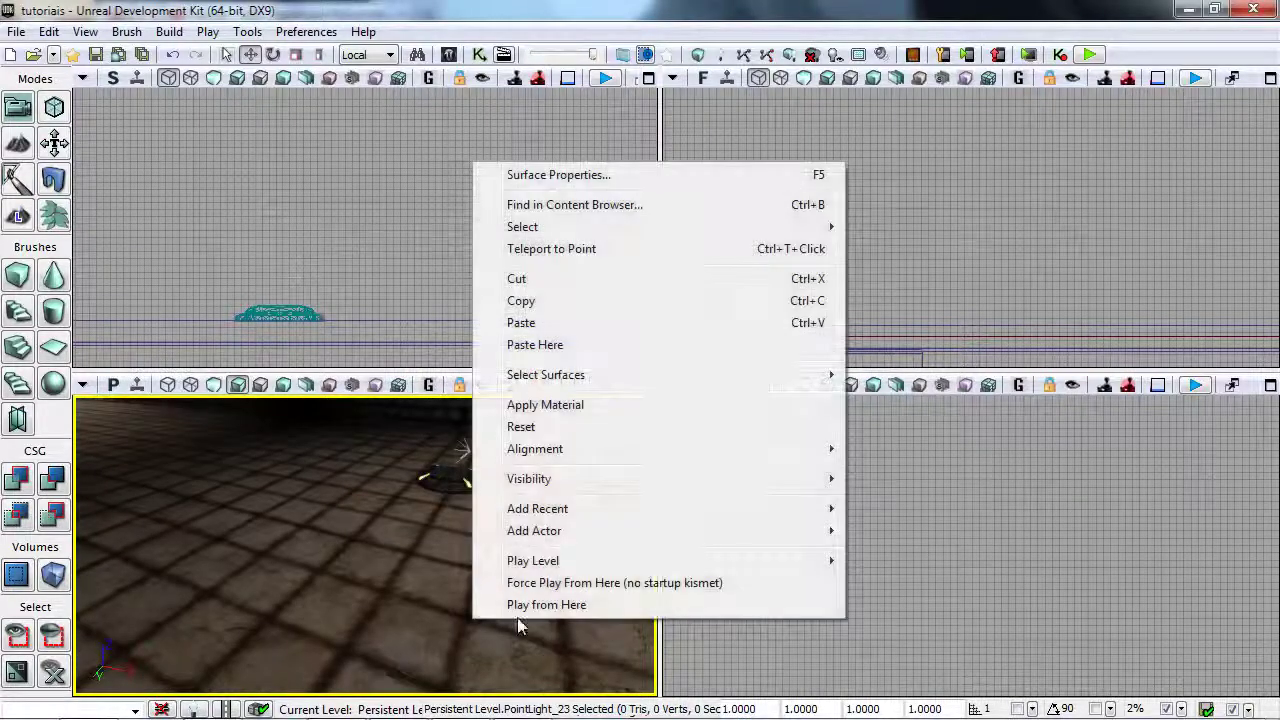
left_click(519, 612)
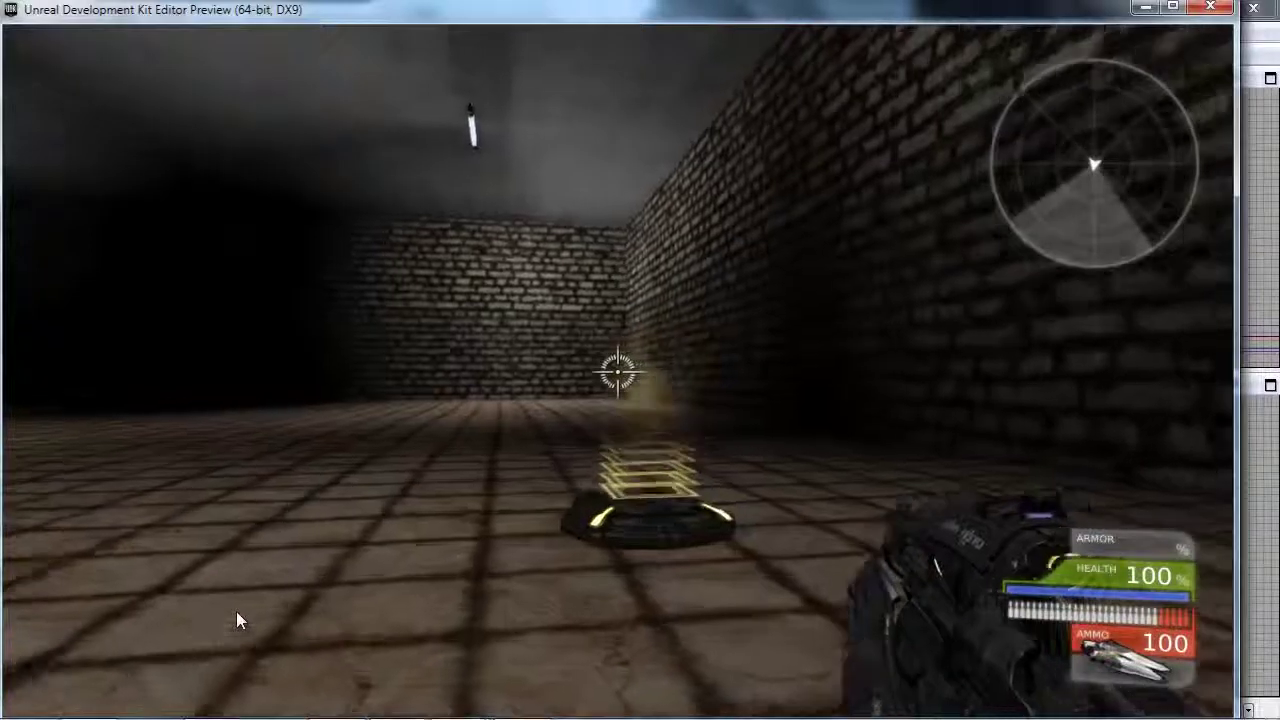
key("grave")
type("demoview")
key("Return")
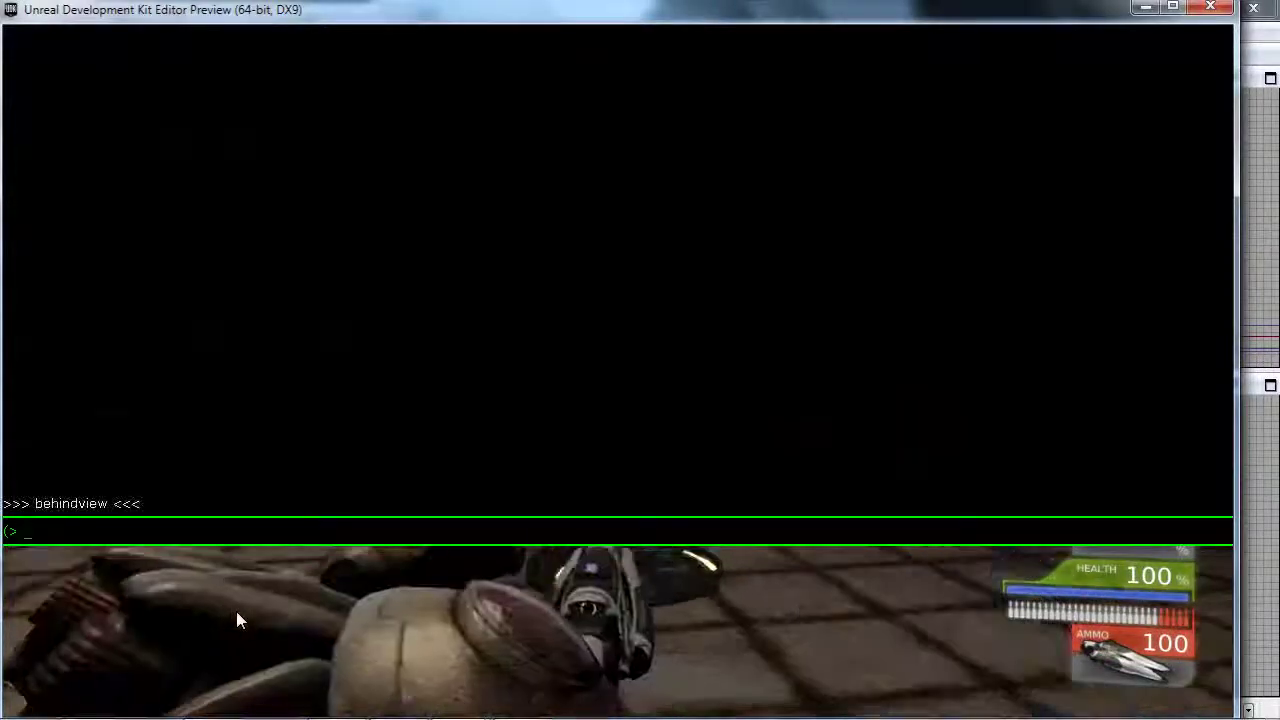
key("grave")
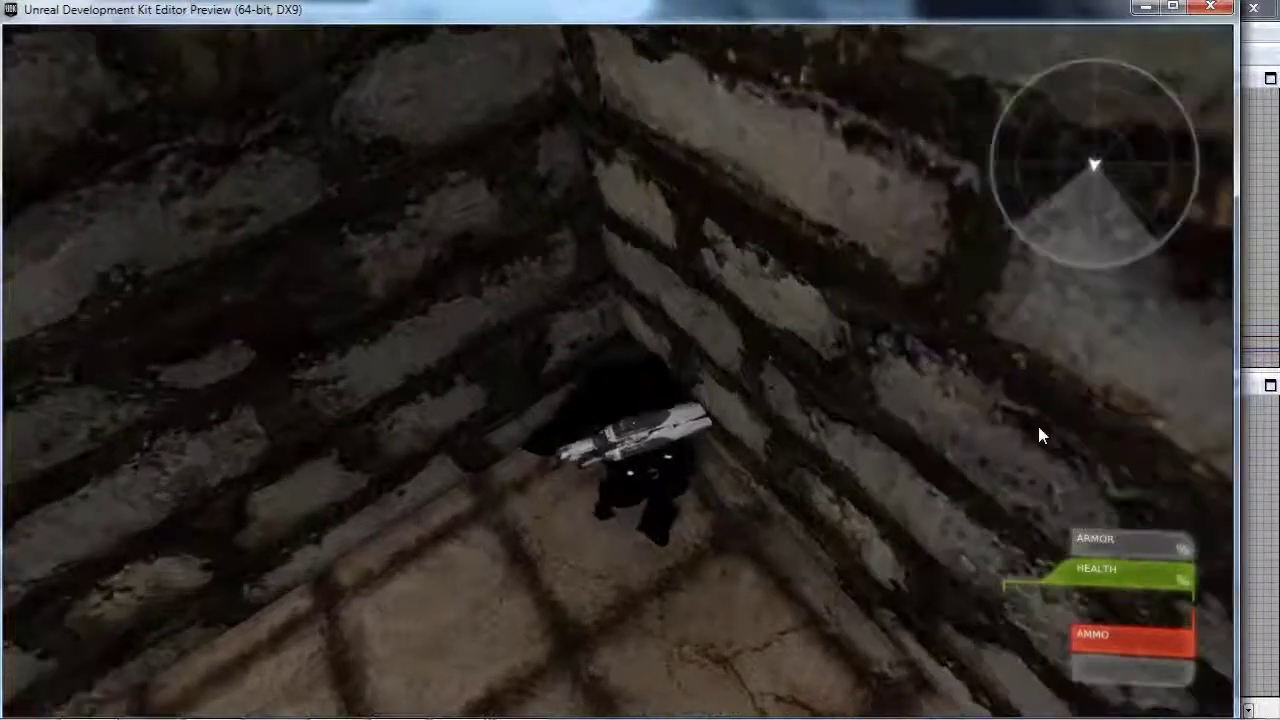
left_click(1038, 428)
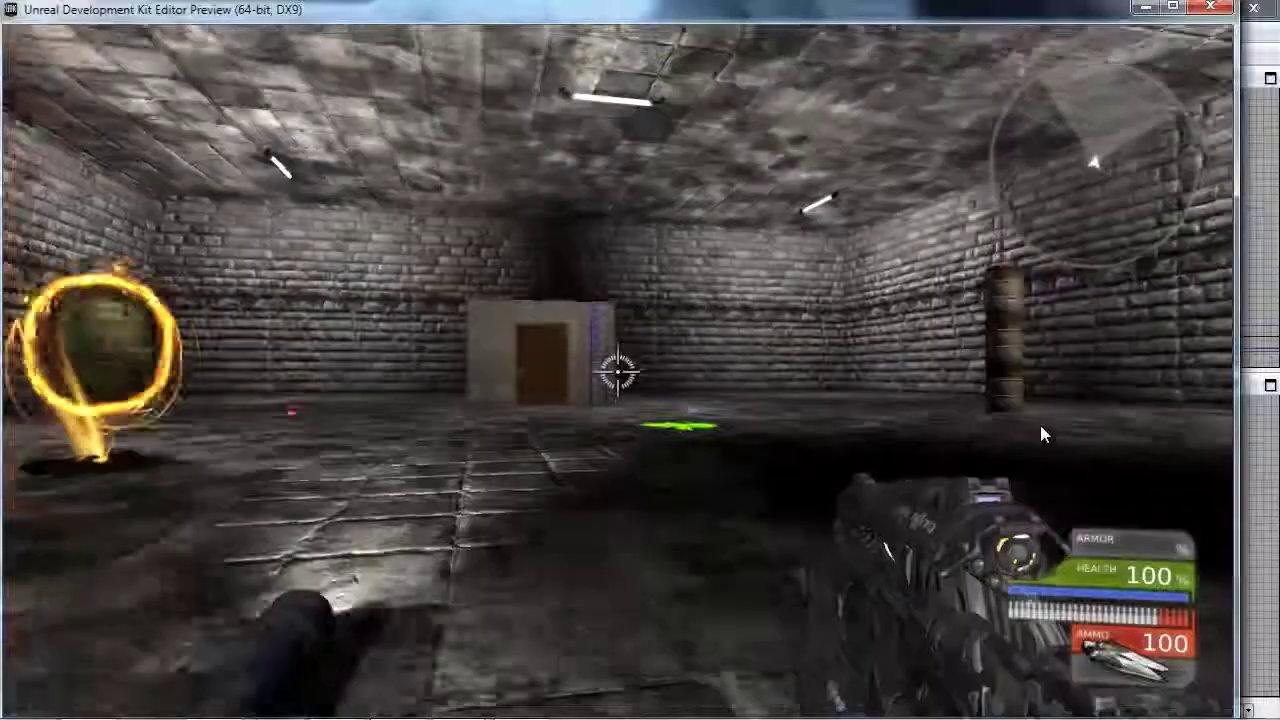
key("Escape")
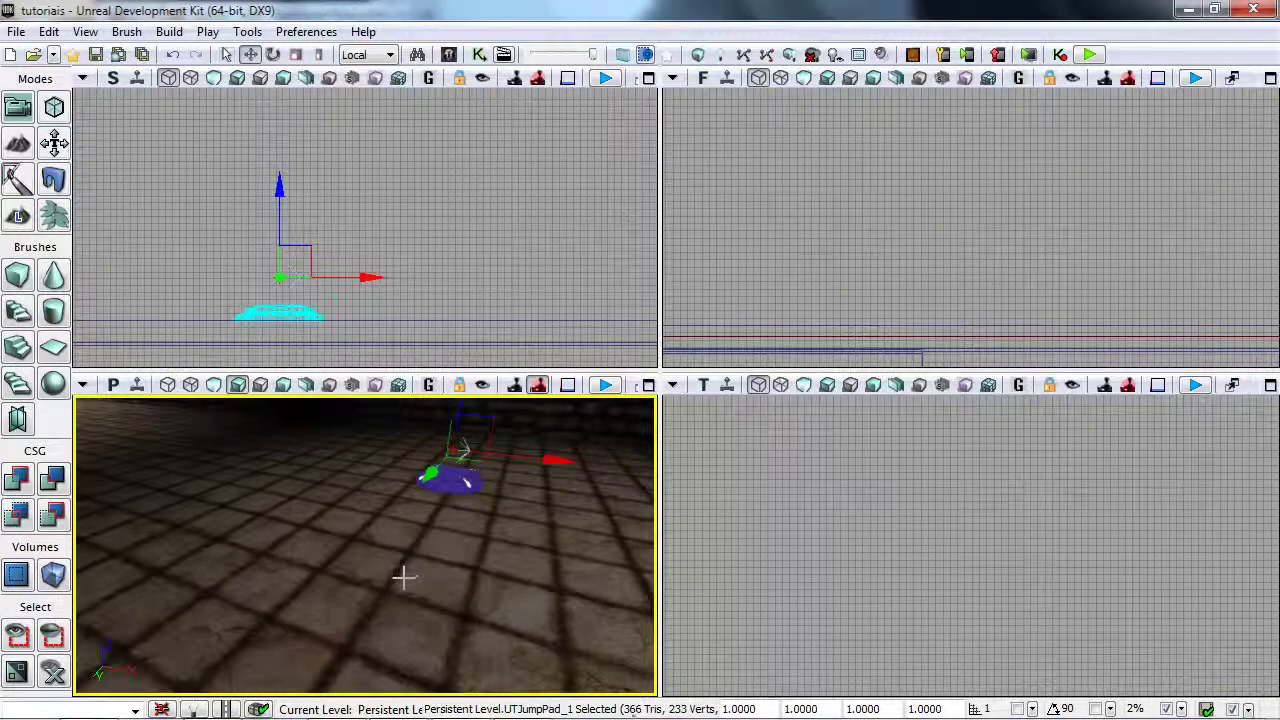
Frame the jump pad in the viewport and briefly open the asset browser
mouse_move(403, 577)
left_mouse_down()
mouse_move(596, 467)
mouse_move(625, 627)
mouse_move(611, 645)
mouse_move(638, 629)
left_mouse_up()
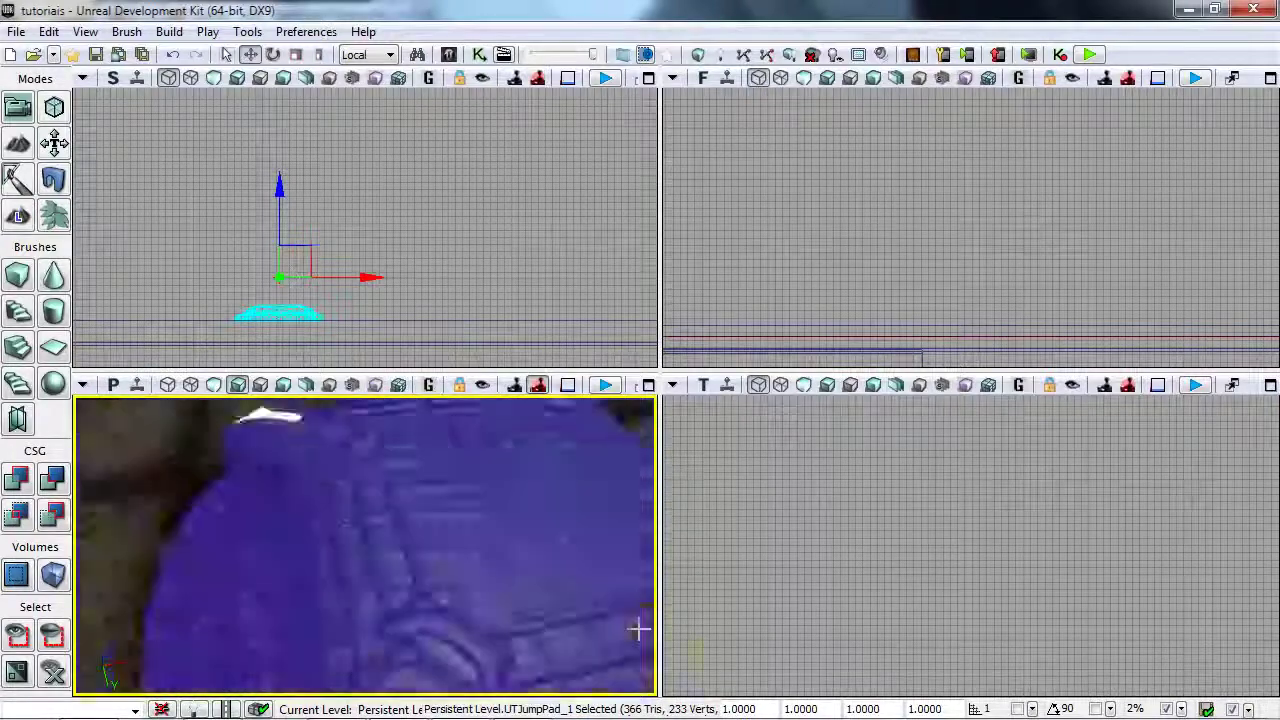
key("Home")
left_click(449, 55)
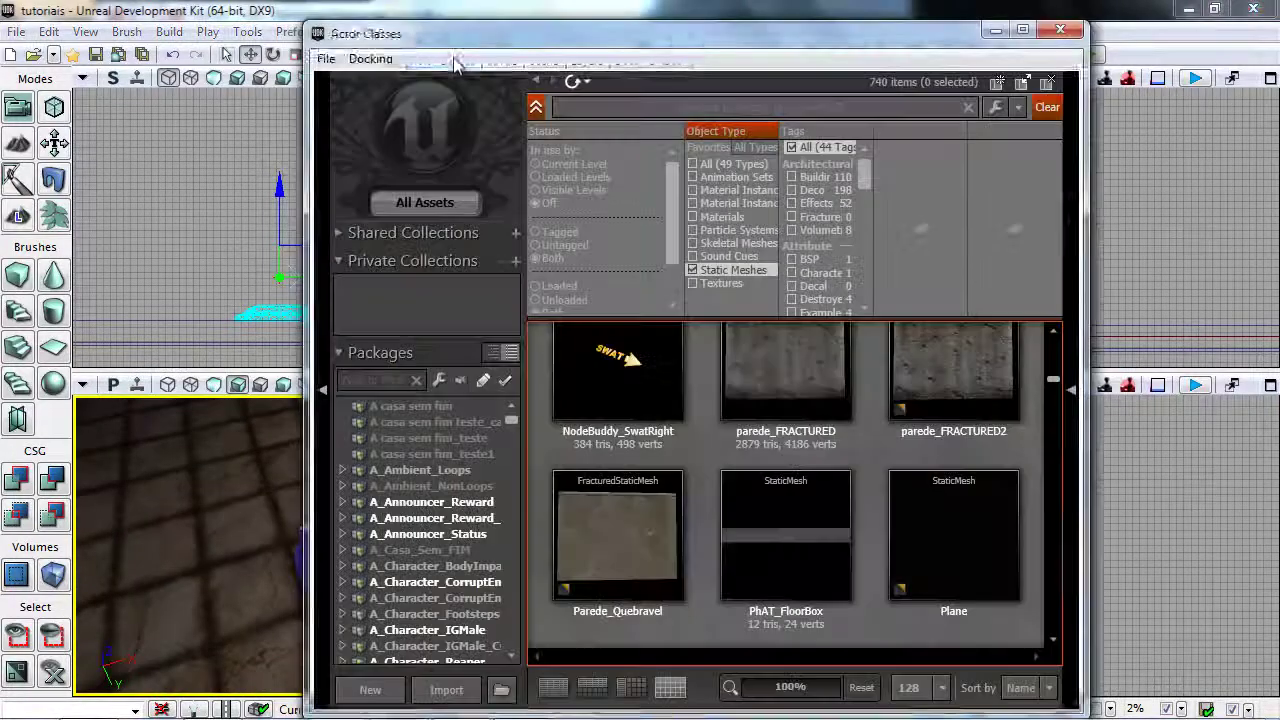
left_click(1064, 33)
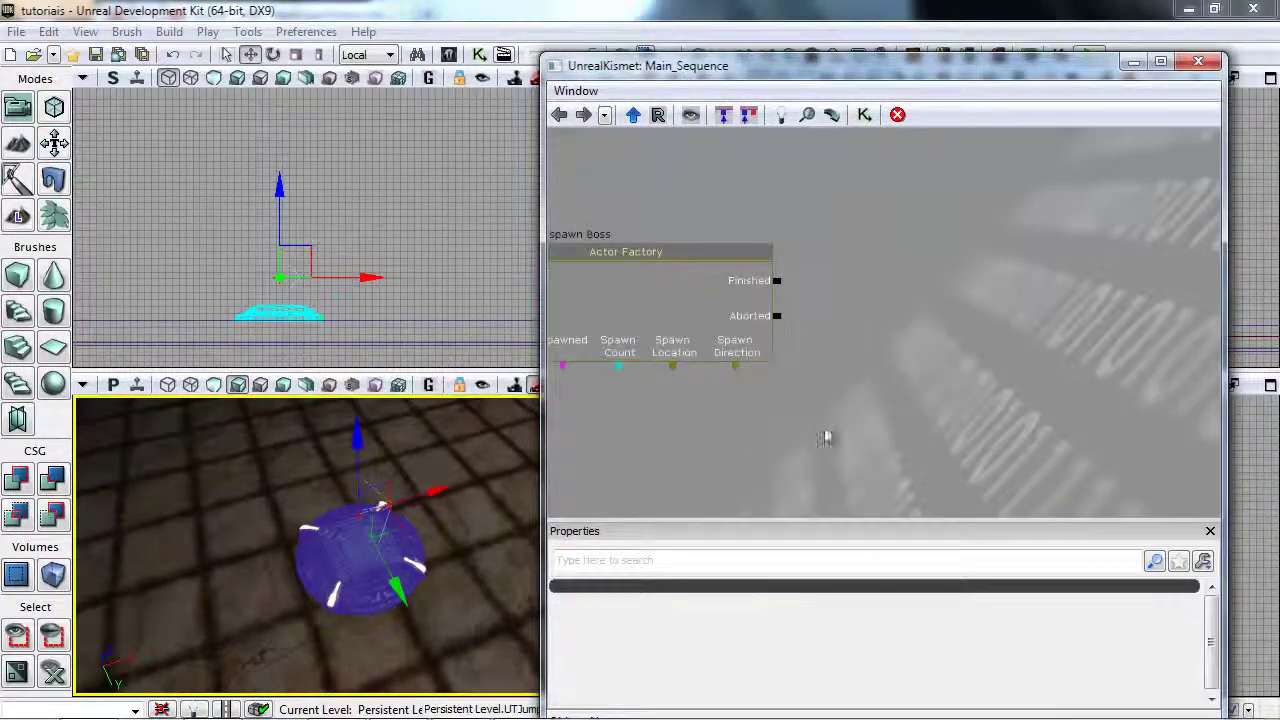
Add a Toggle Hidden action and a Level Loaded event in Kismet, targeting UTJumpPad_1
right_click(769, 370)
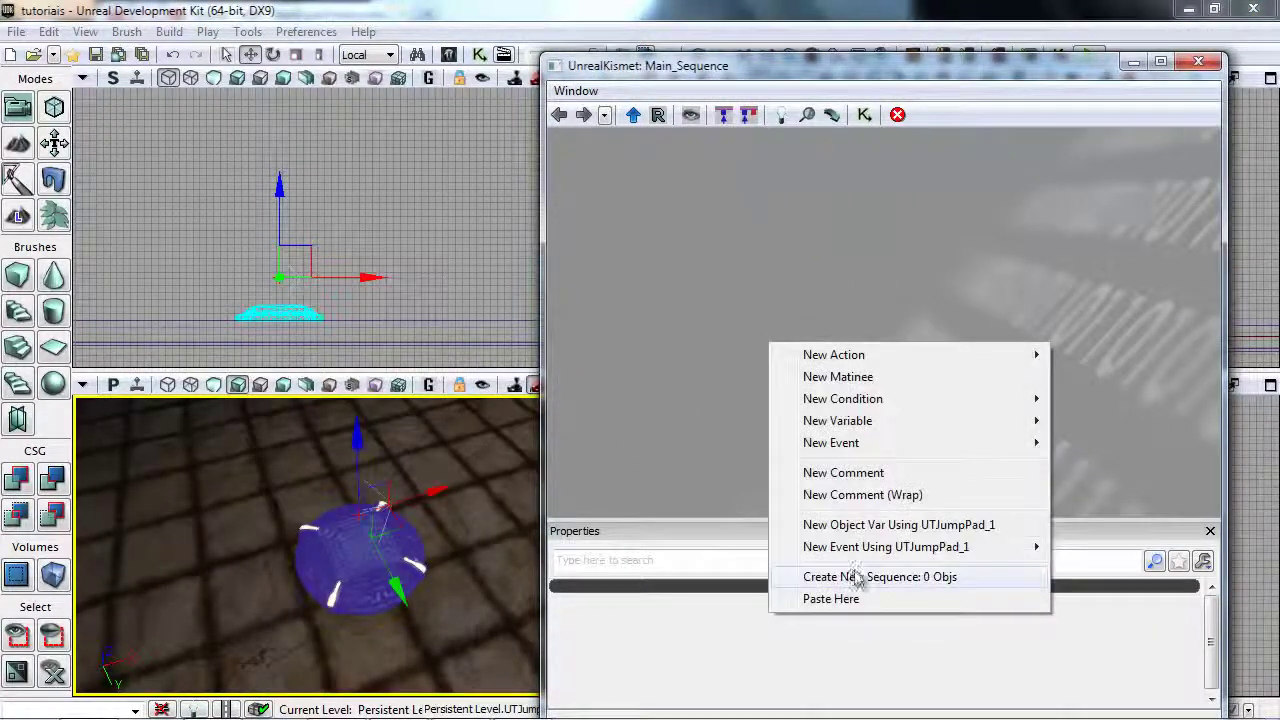
mouse_move(908, 362)
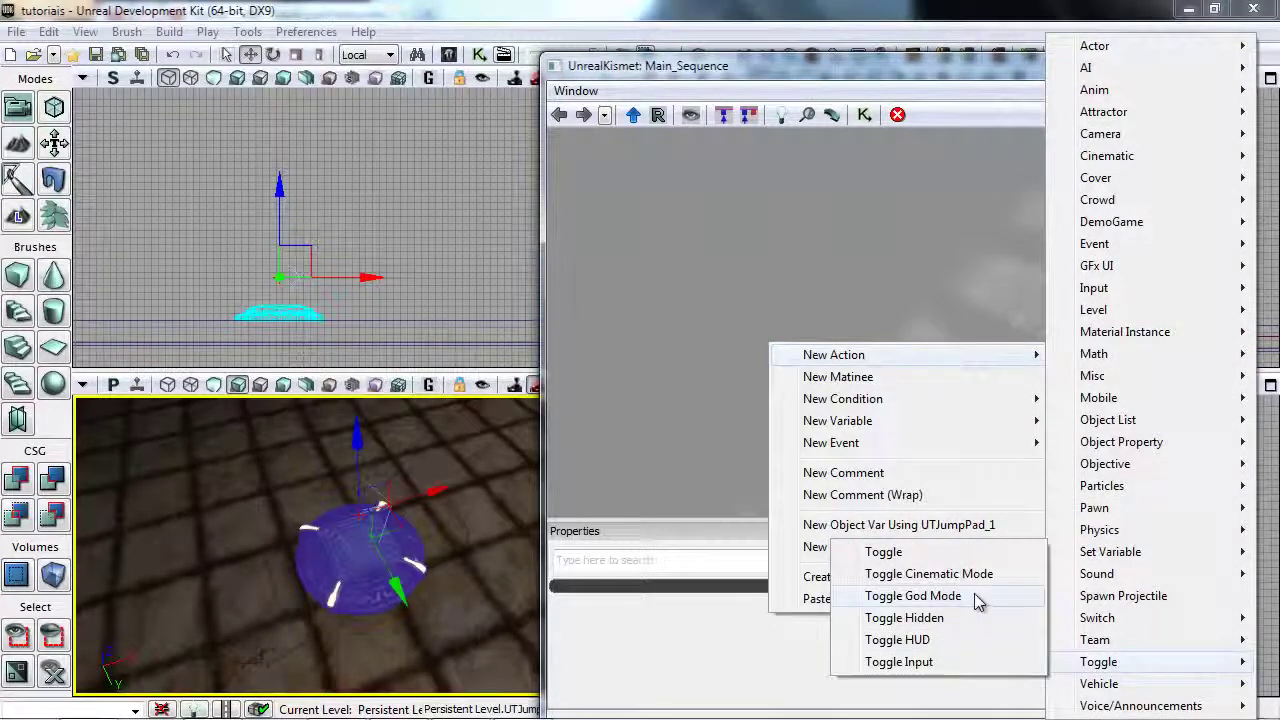
left_click(966, 617)
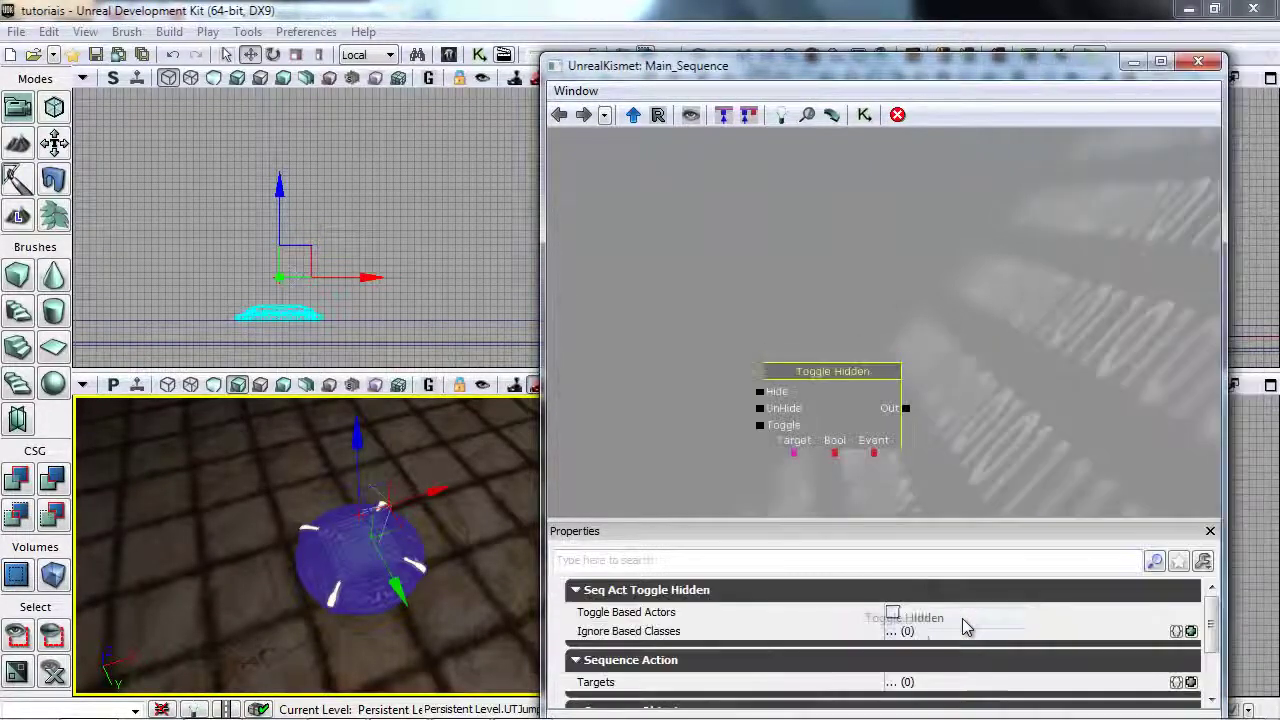
left_click(775, 456)
right_click(654, 292)
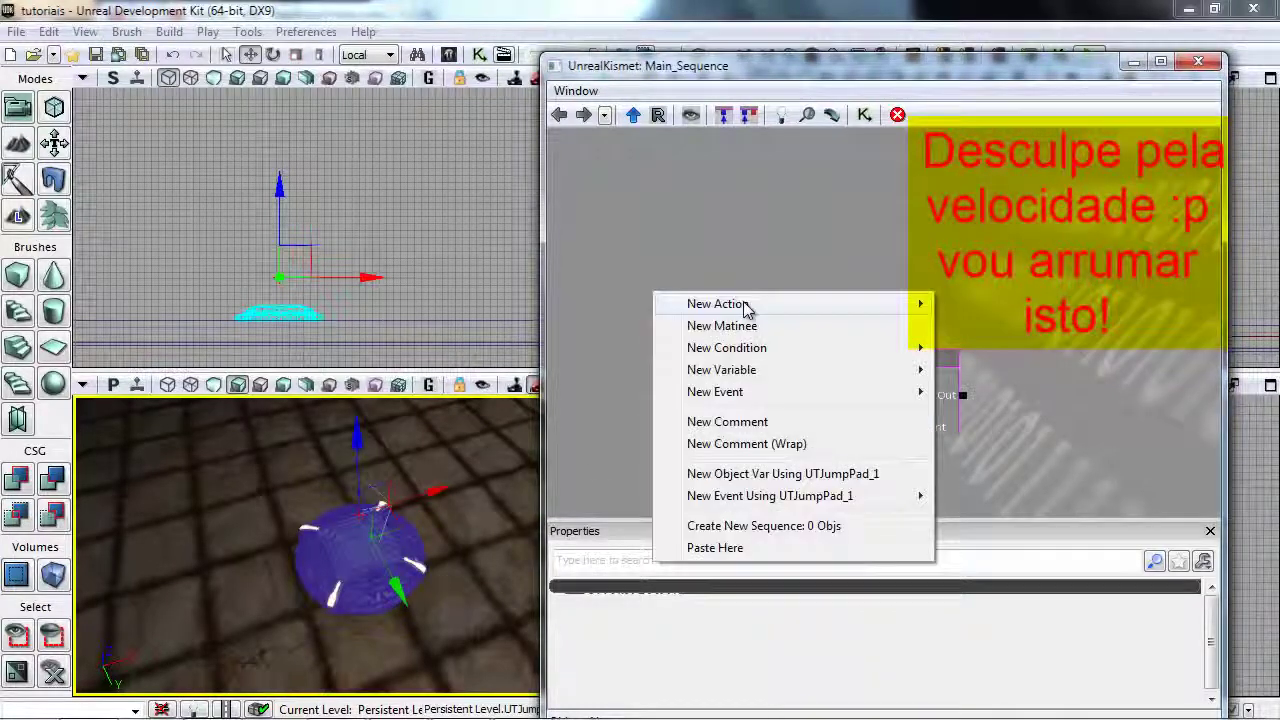
mouse_move(748, 305)
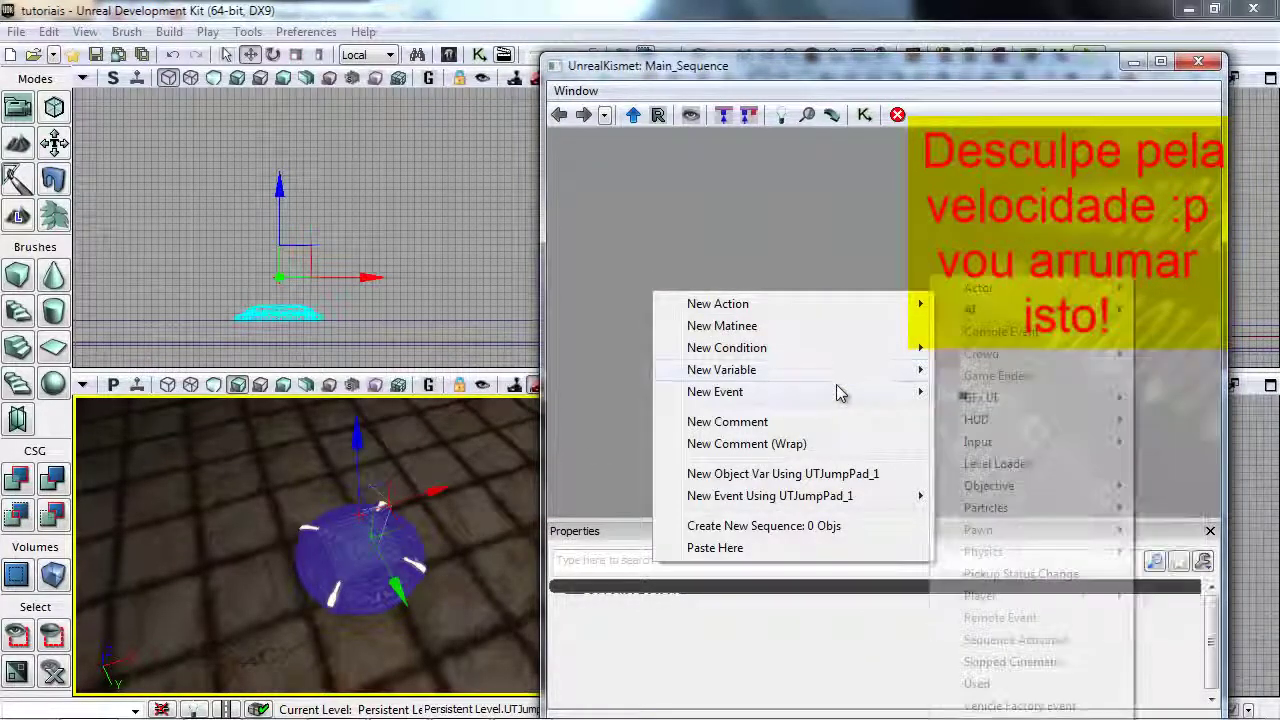
mouse_move(838, 392)
left_click(1024, 466)
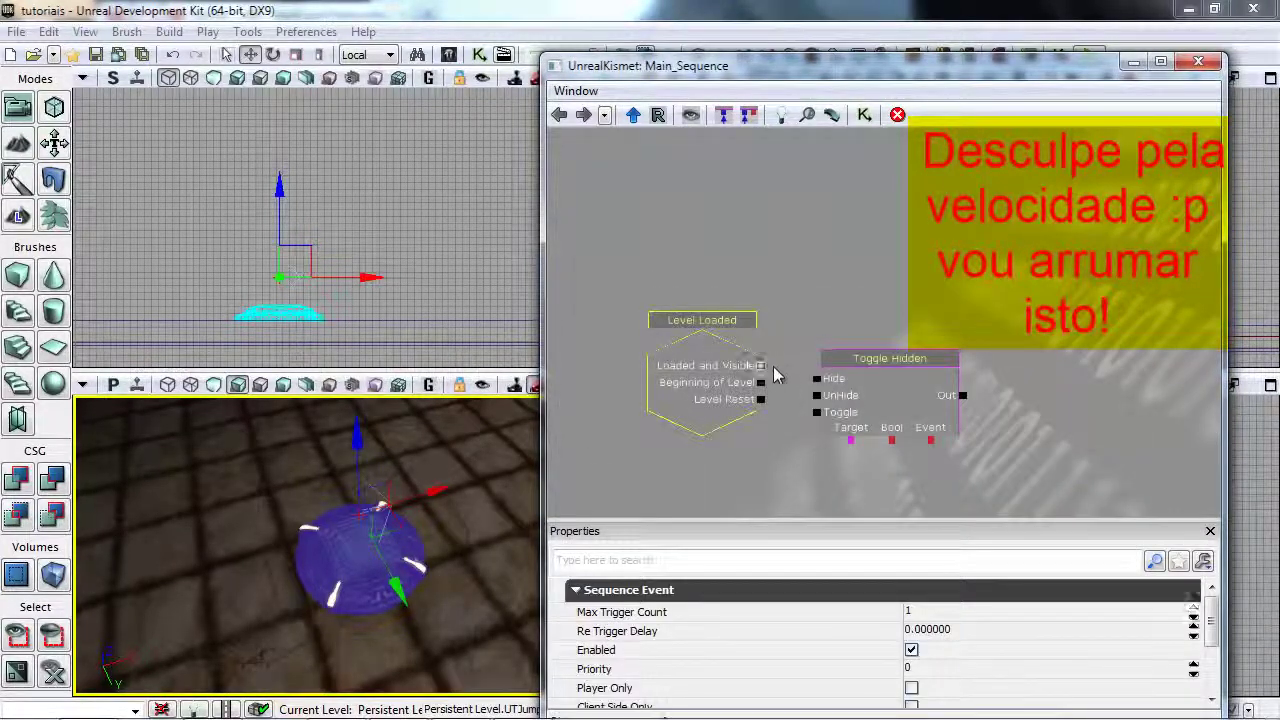
left_click(888, 450)
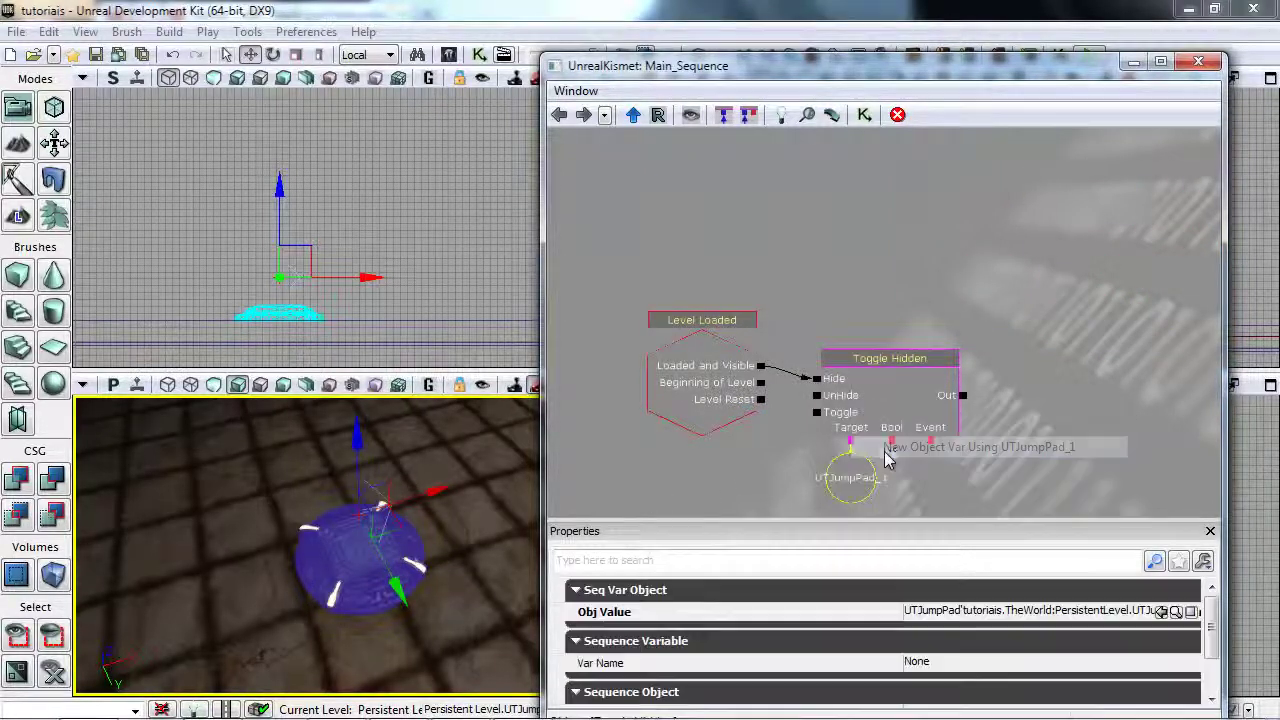
Add a Toggle Hidden action and a Level Loaded event node to the Kismet canvas
right_click(446, 626)
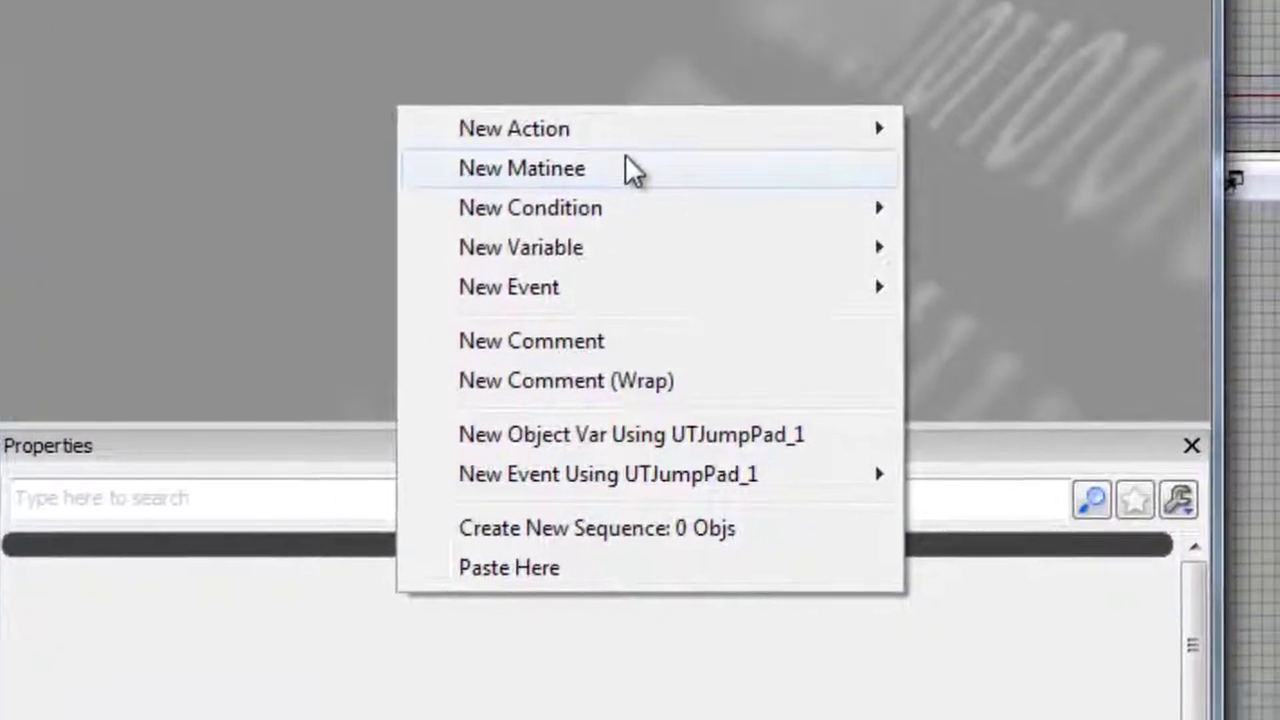
mouse_move(624, 92)
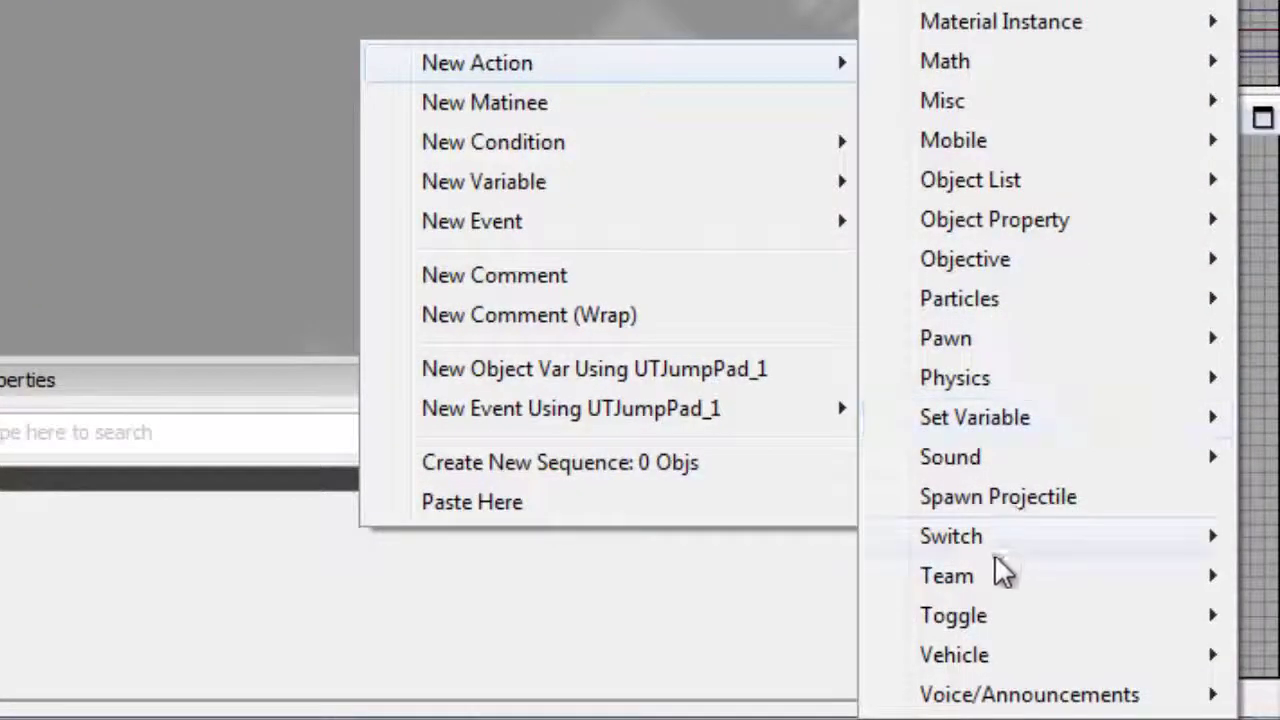
mouse_move(983, 613)
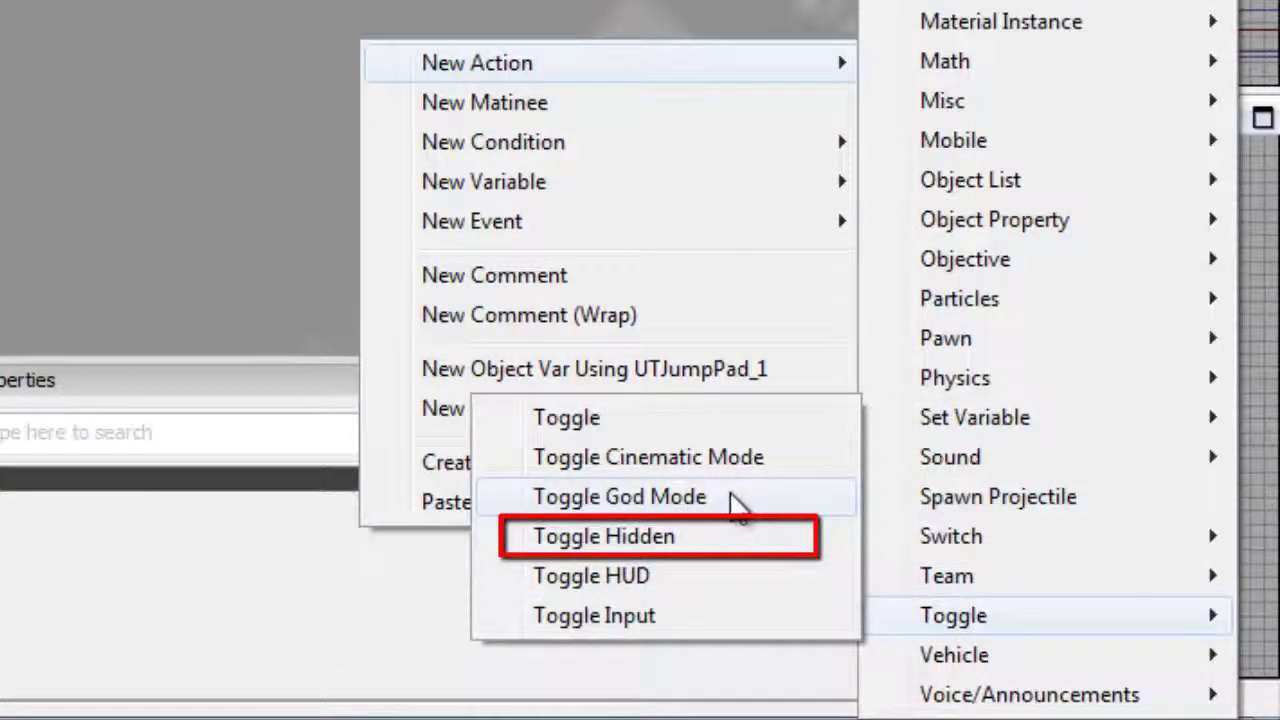
left_click(715, 550)
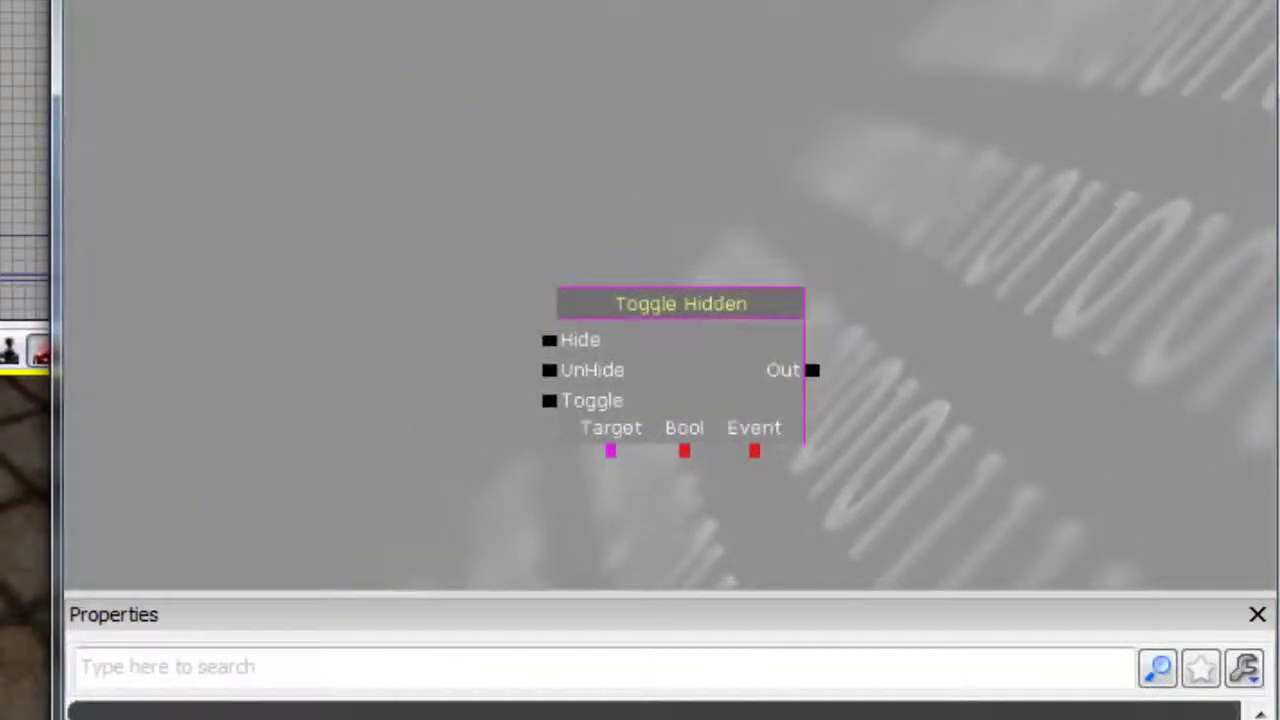
right_click(255, 245)
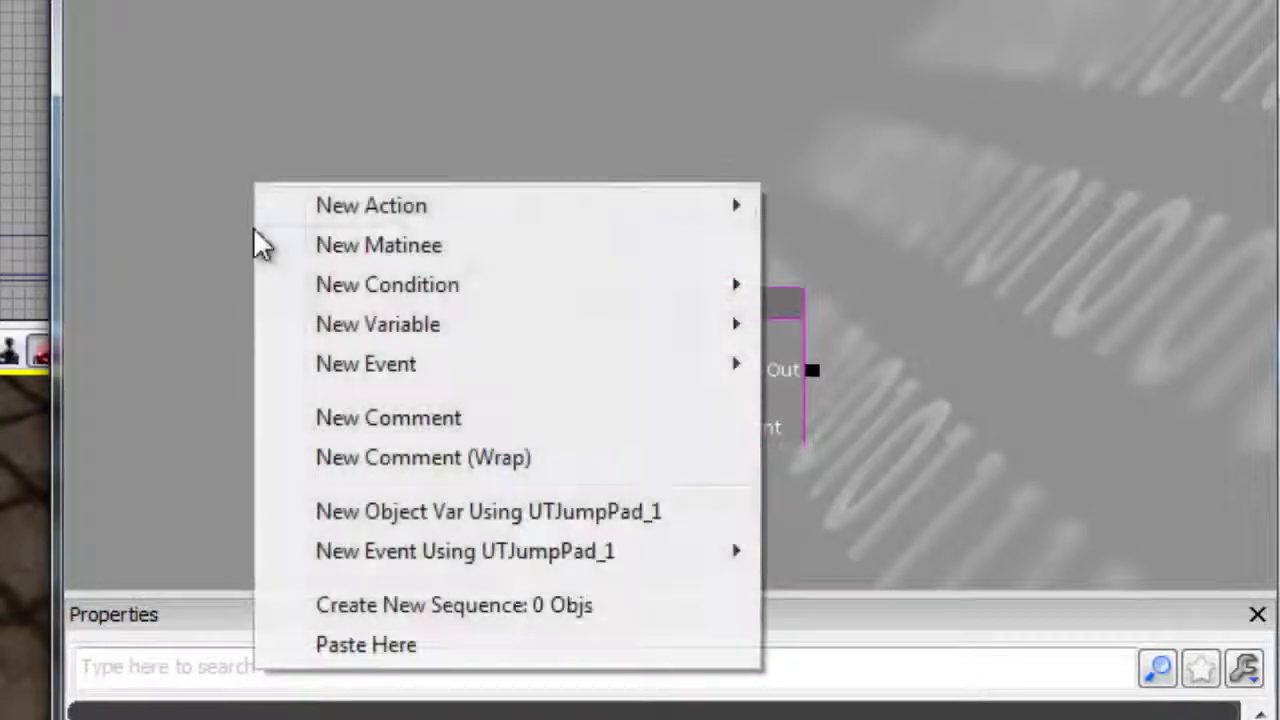
mouse_move(425, 213)
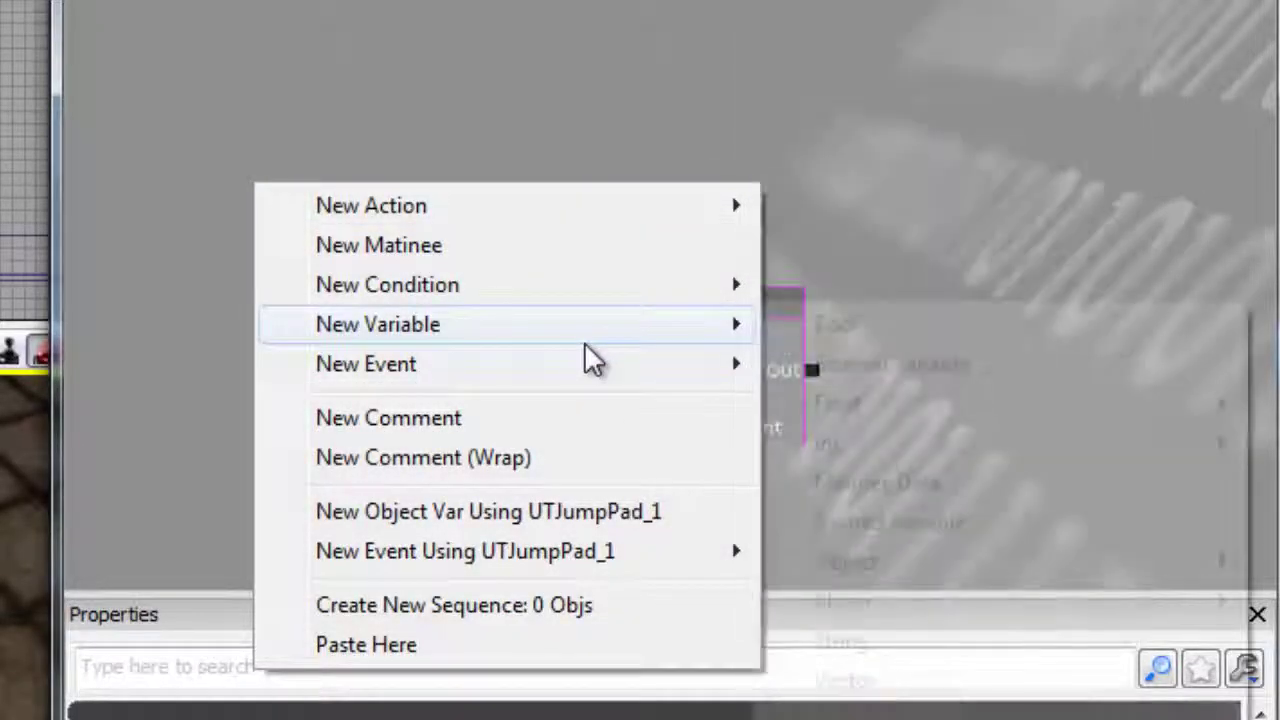
mouse_move(585, 342)
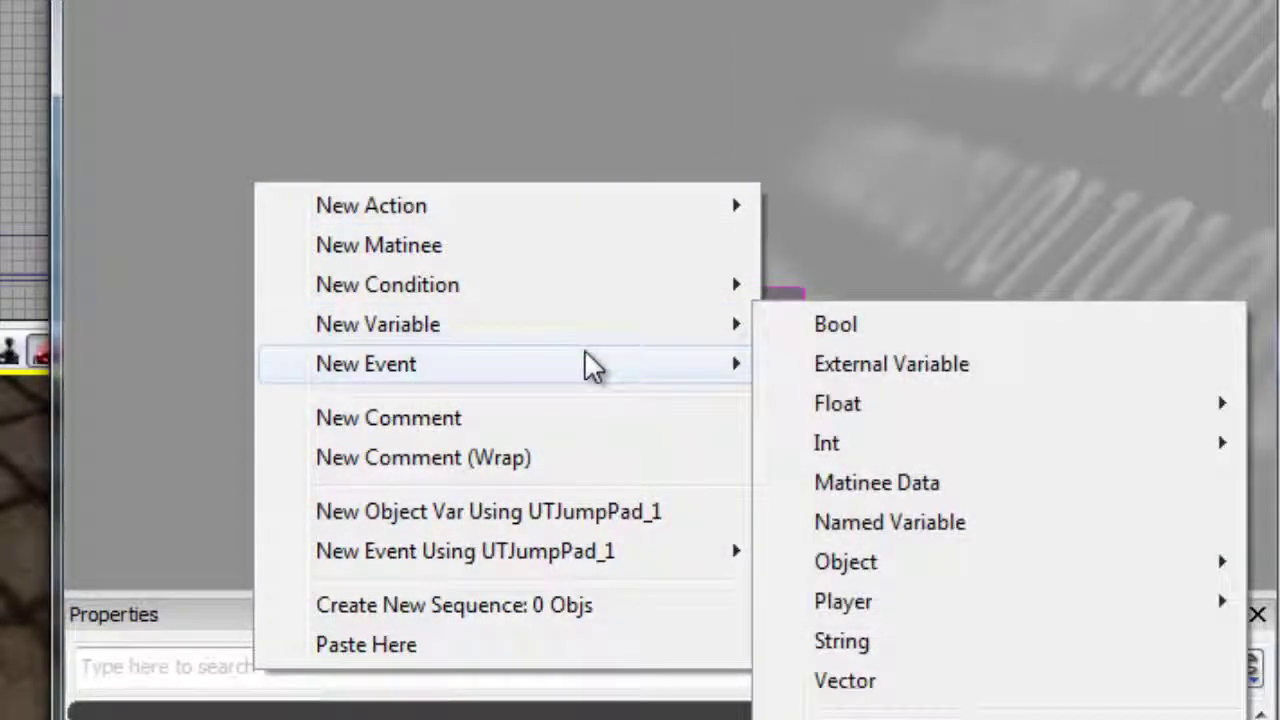
mouse_move(591, 364)
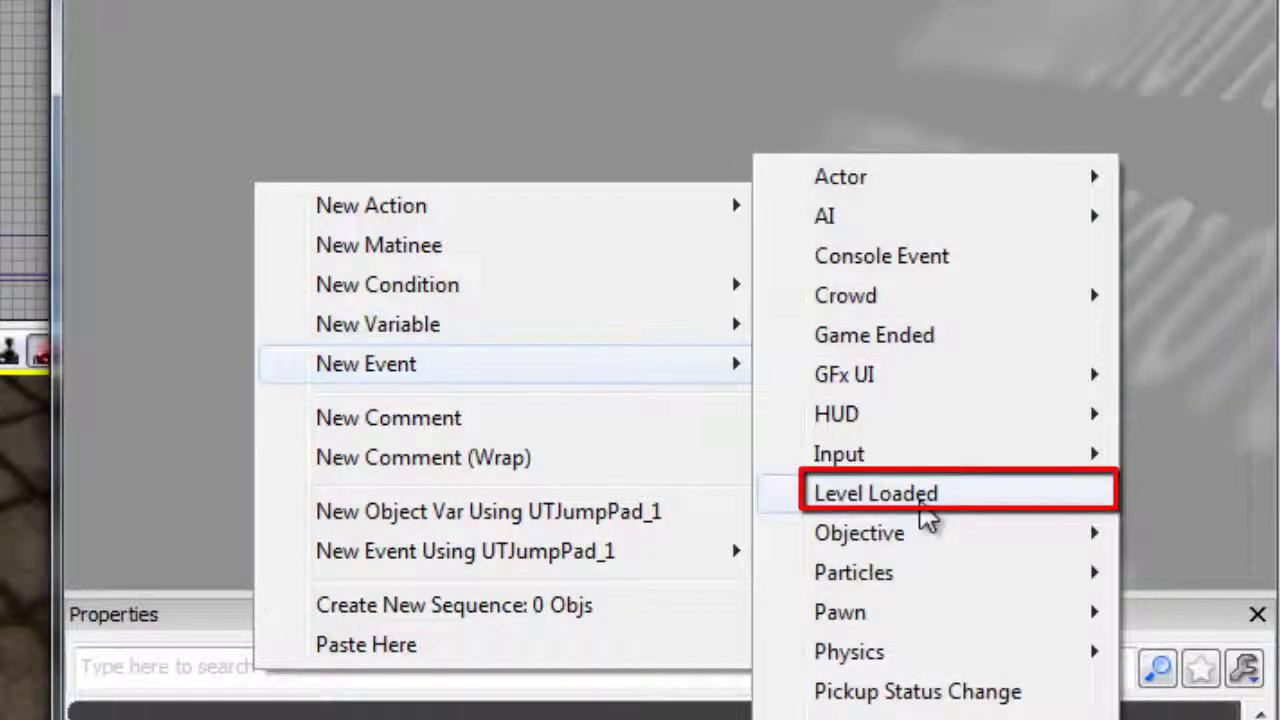
left_click(922, 507)
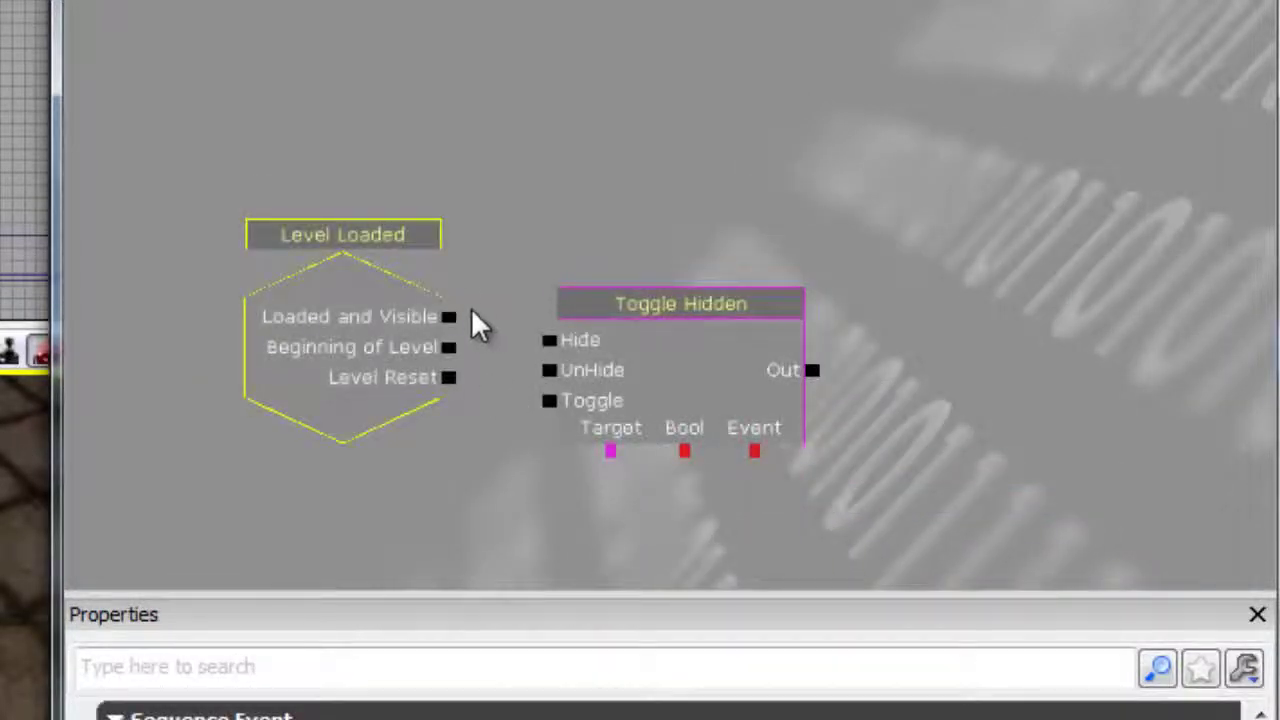
Link Loaded and Visible to Hide and make UTJumpPad_1 the Toggle Hidden target
left_click_drag(546, 358, 549, 352)
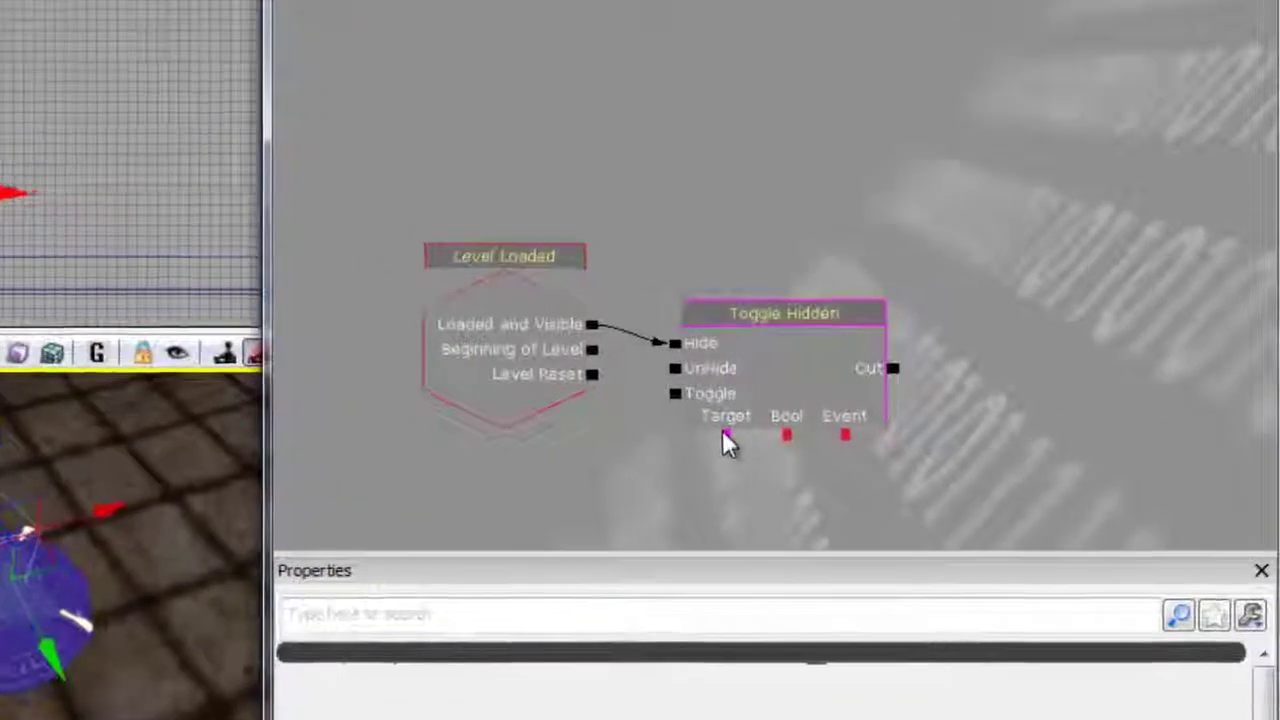
right_click(760, 433)
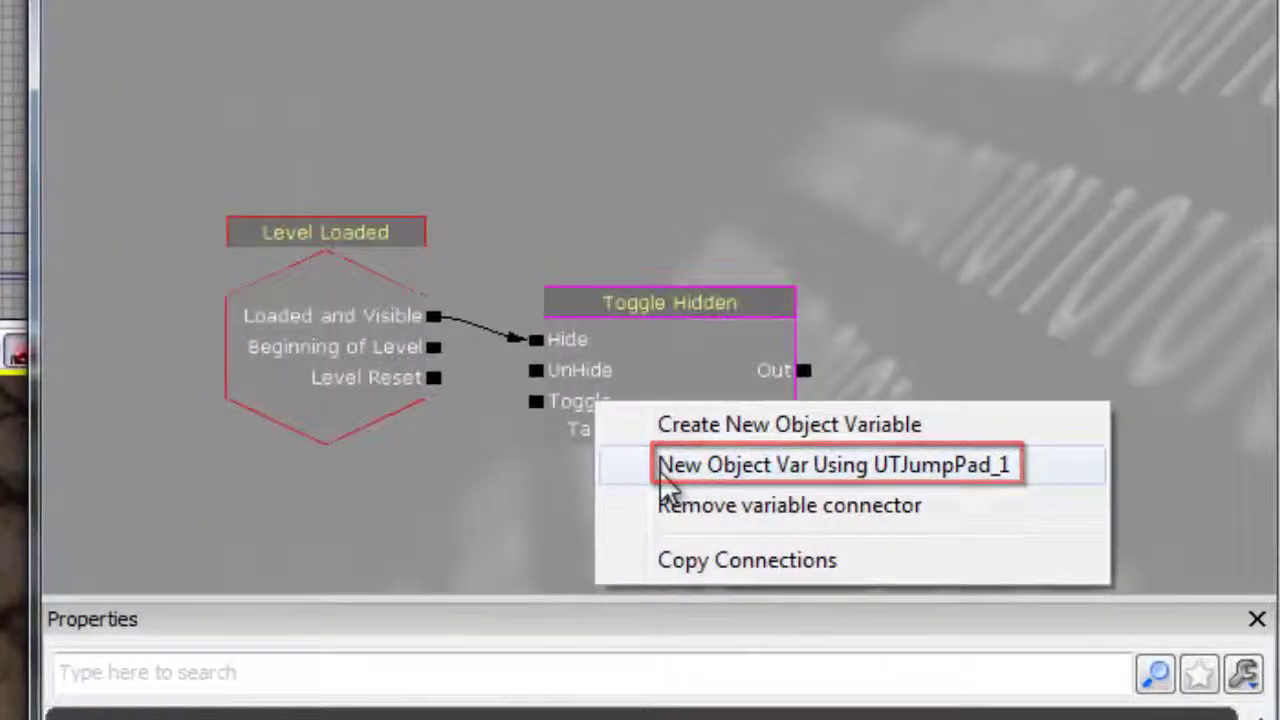
left_click(664, 466)
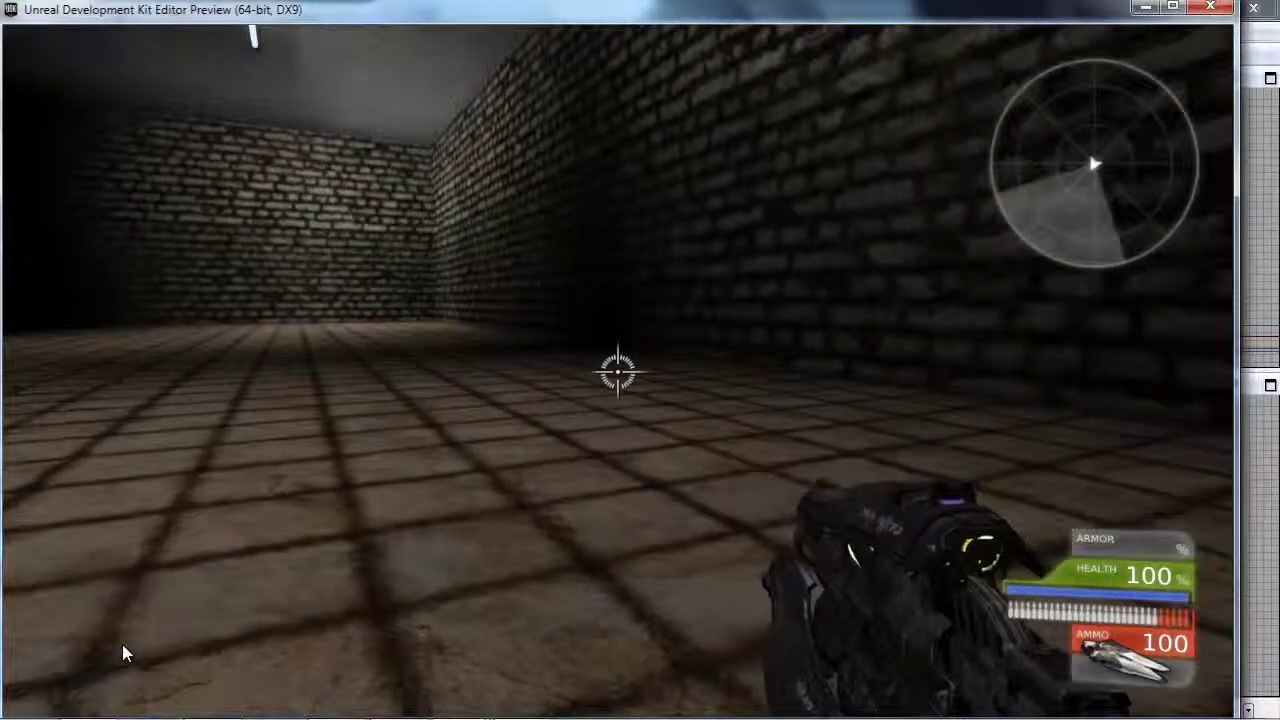
key("Escape")
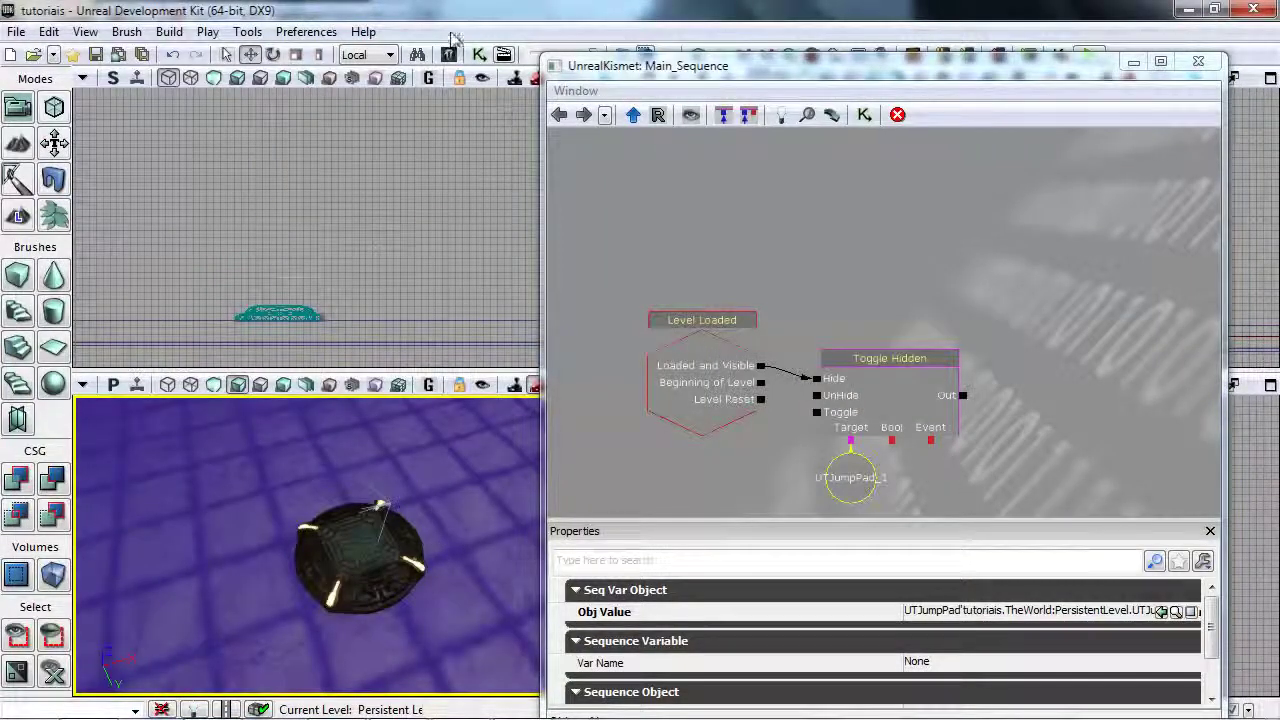
Find S_HU_Deco_Statues_SM_Statue03_02 in the Content Browser and drop it beside the jump pad
left_click(450, 55)
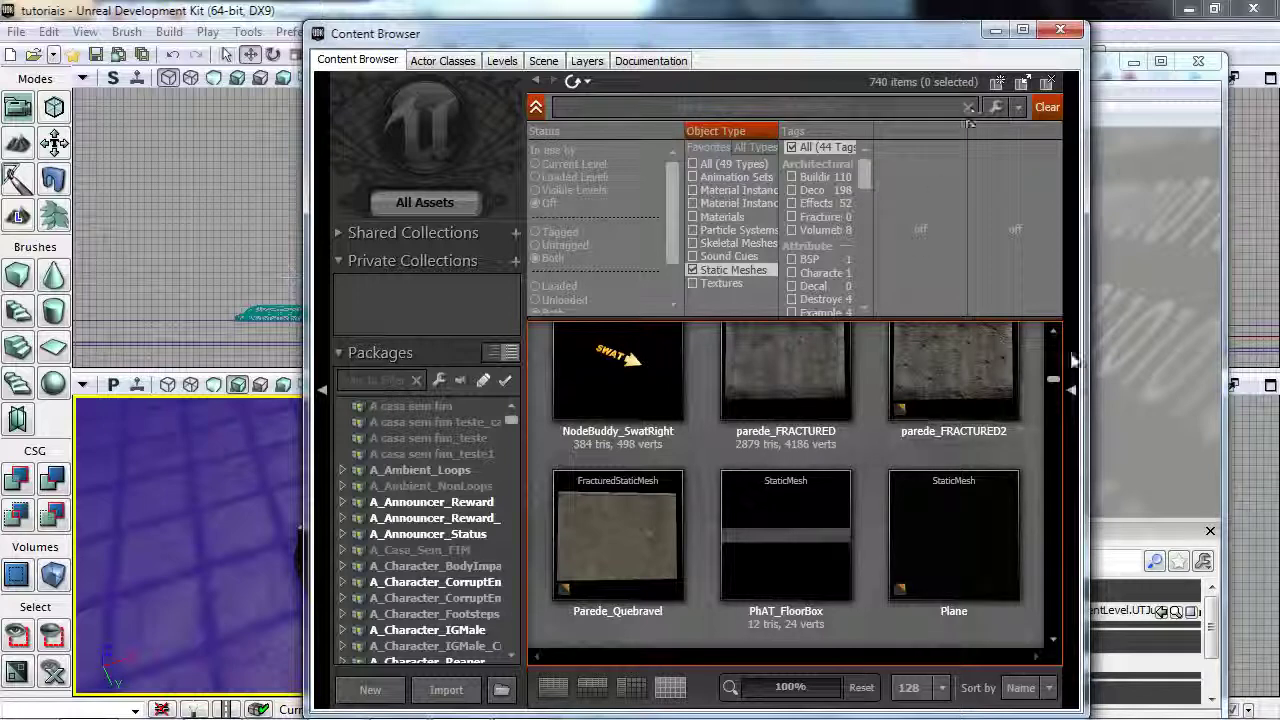
left_click_drag(1050, 383, 1047, 423)
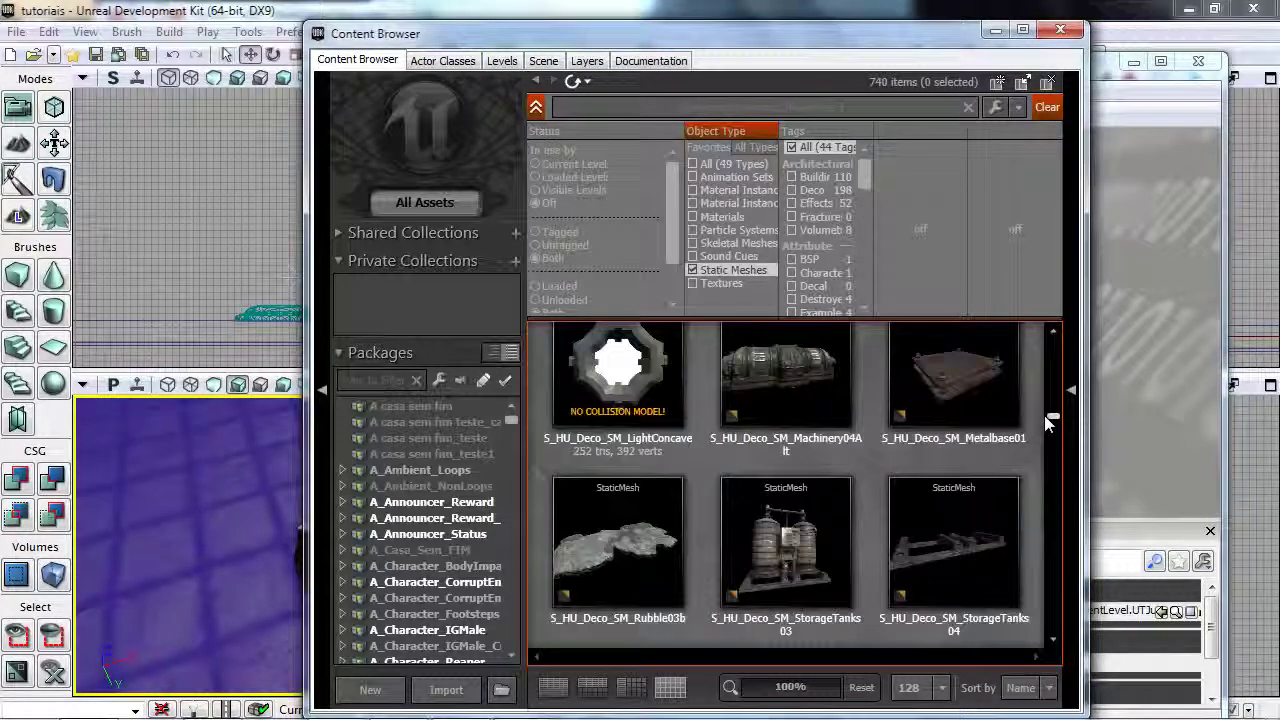
scroll(1047, 423, "down", 1)
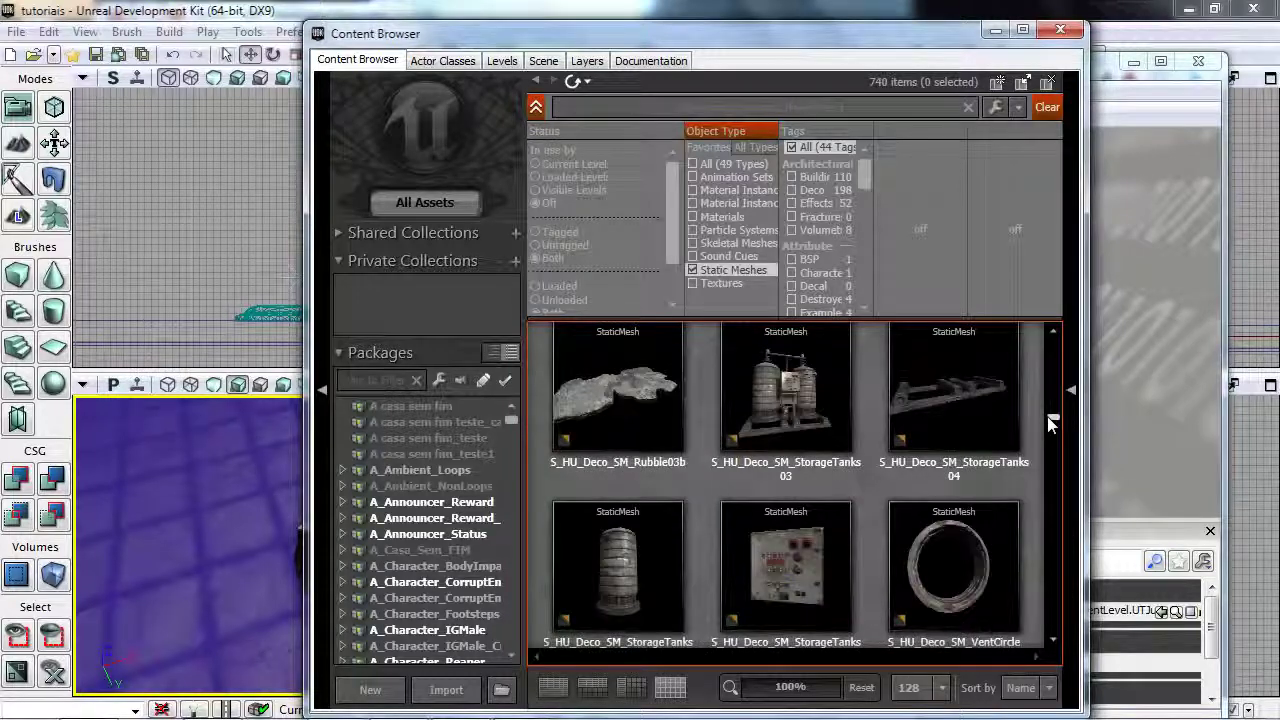
left_click_drag(1048, 418, 1053, 423)
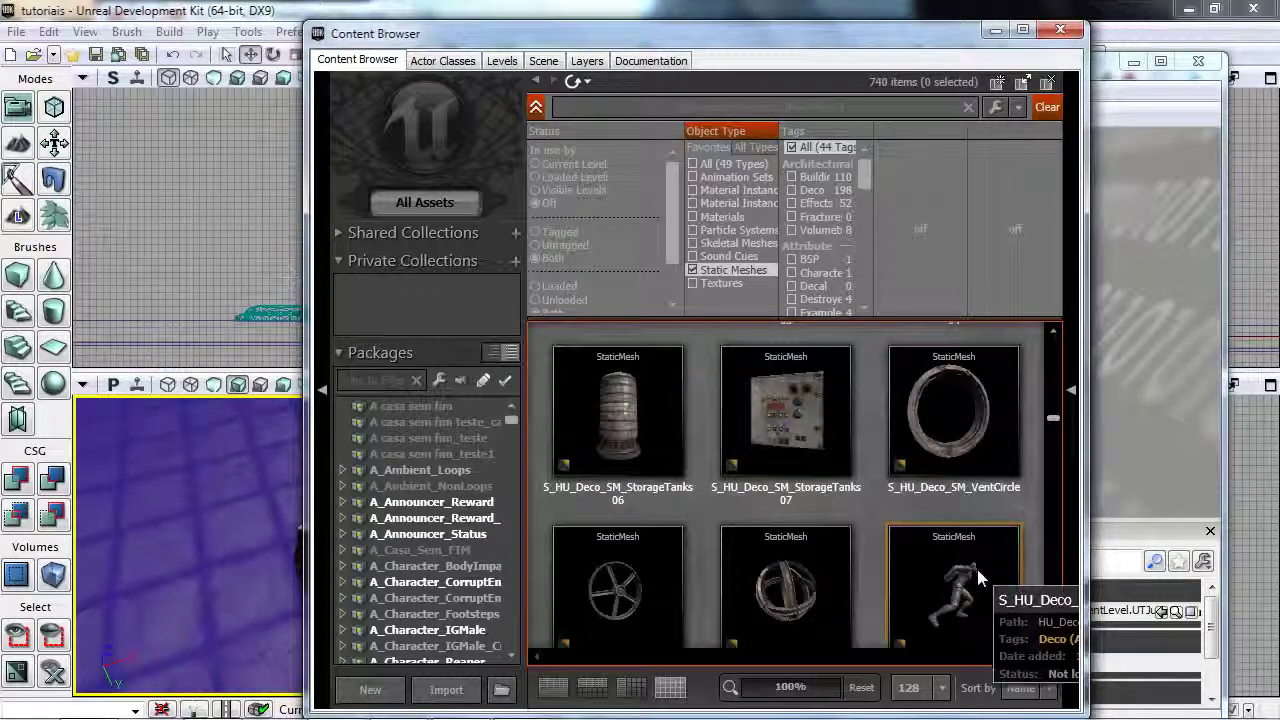
left_click(977, 567)
left_click_drag(254, 566, 257, 566)
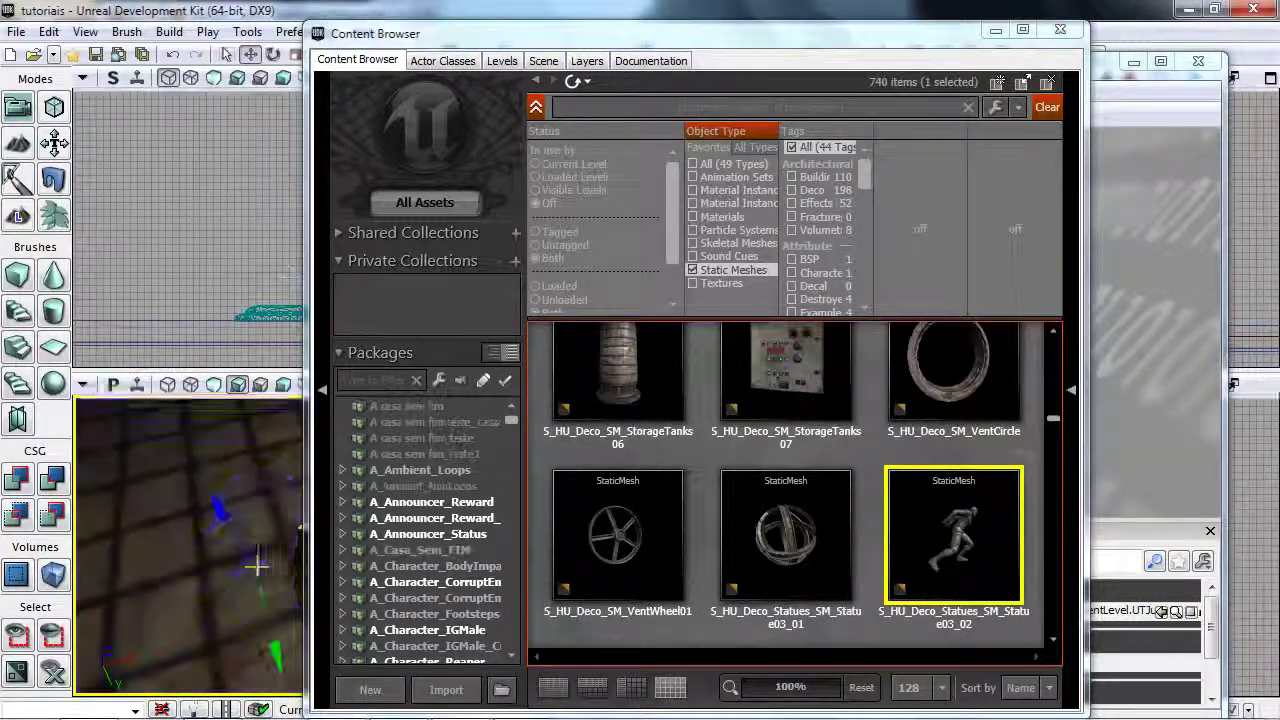
left_click(1061, 32)
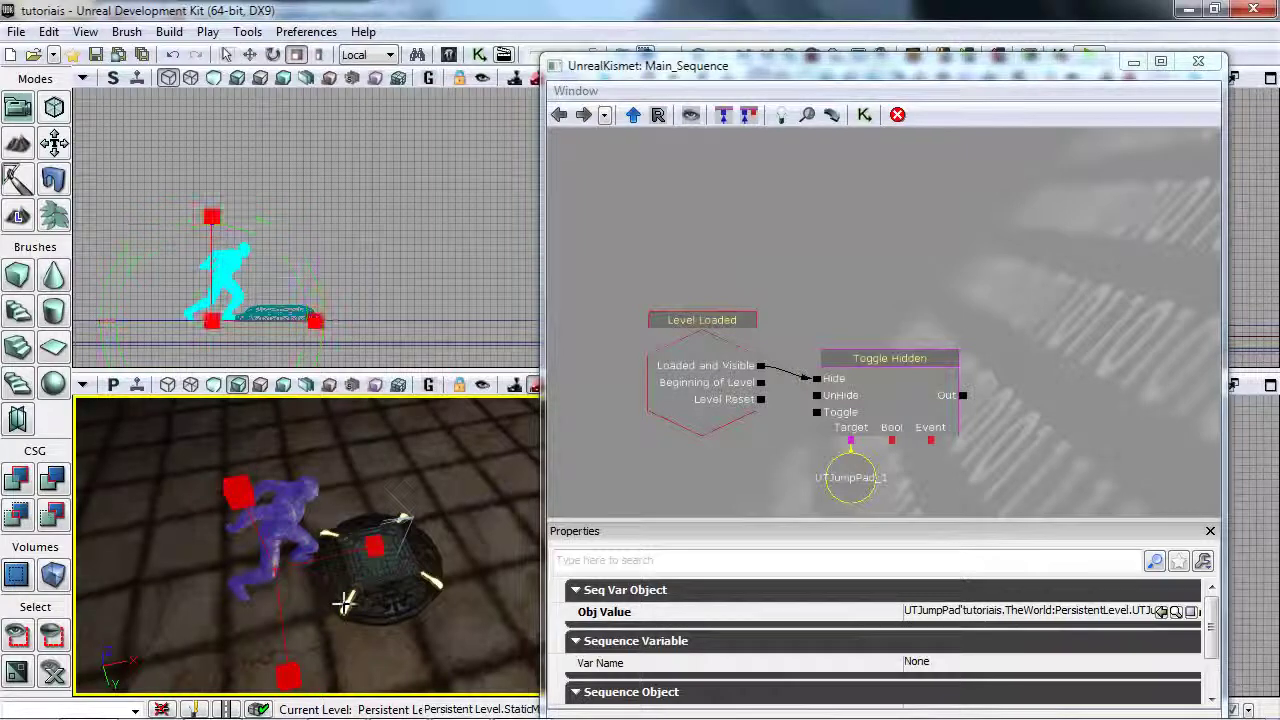
Rotate the statue to lie flat over the jump pad
left_click_drag(344, 600, 88, 683)
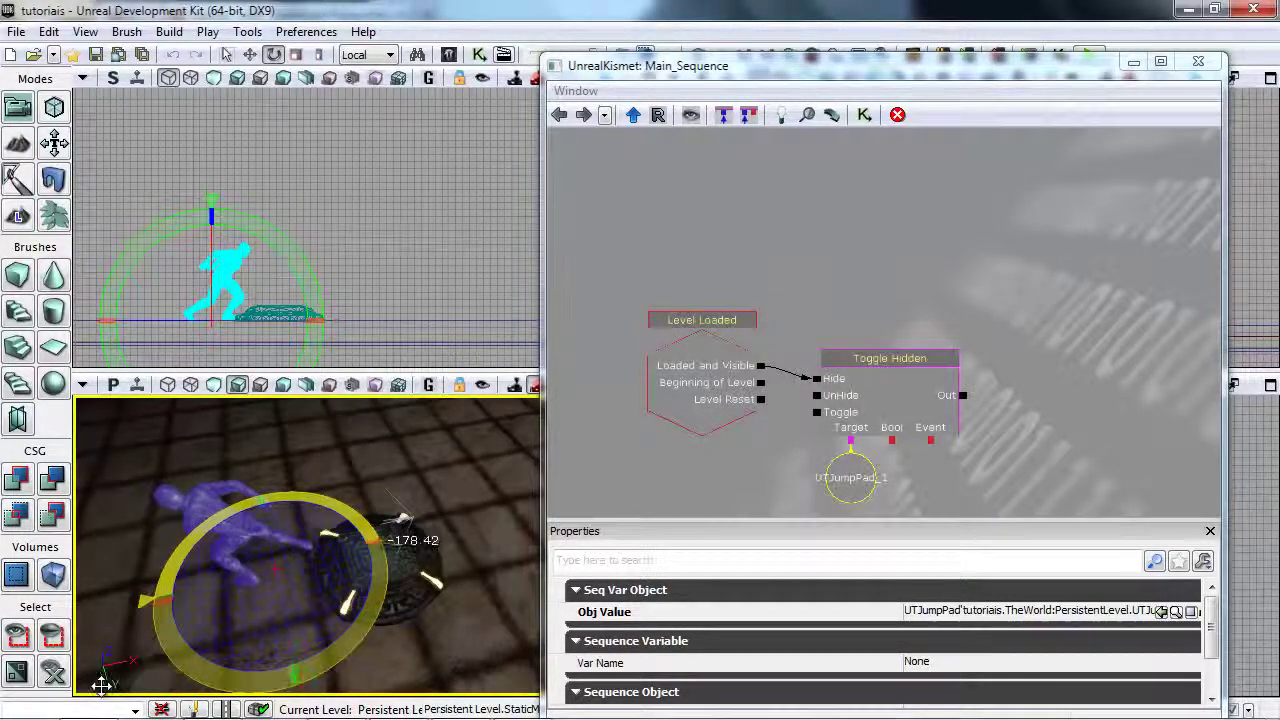
key("w")
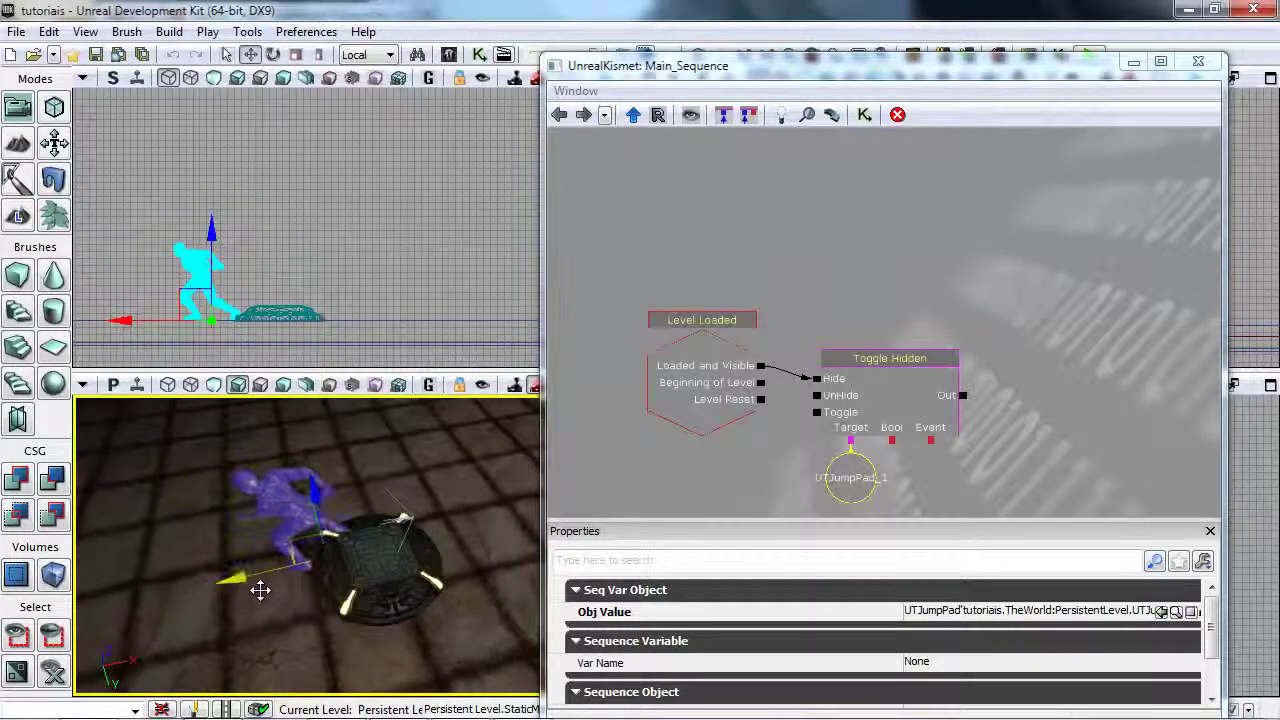
left_click_drag(301, 540, 388, 465)
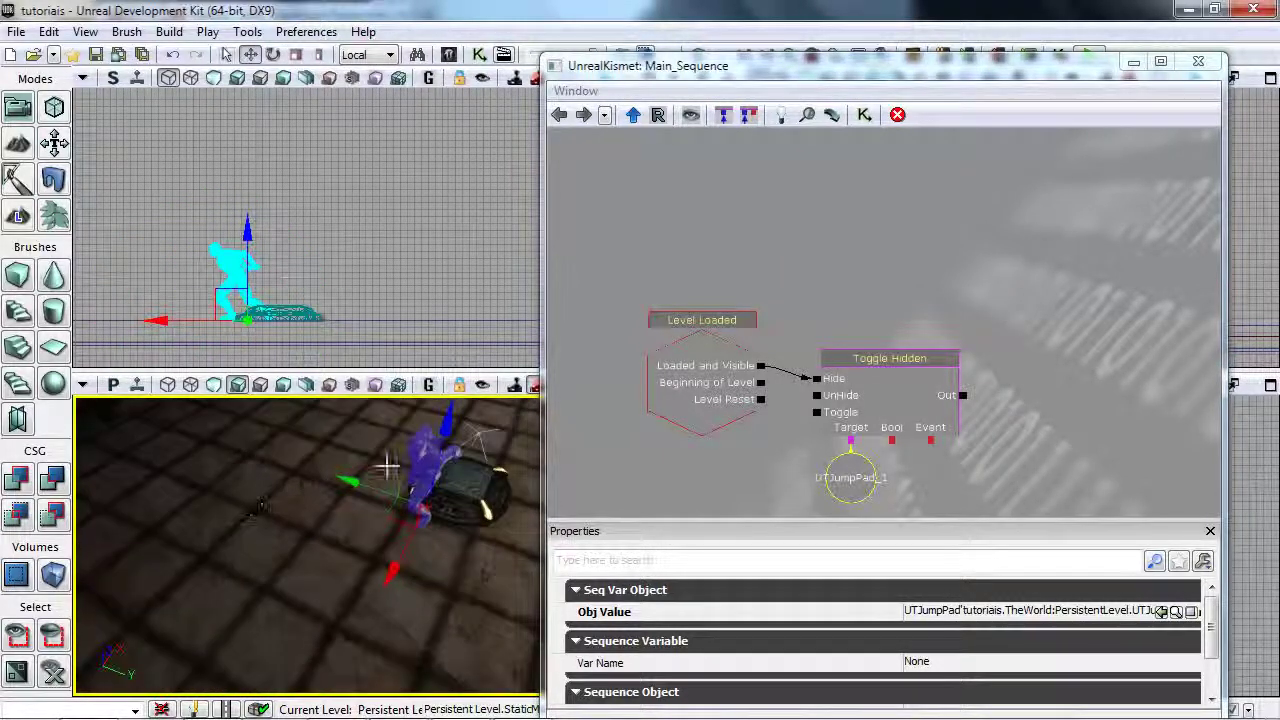
left_click_drag(507, 525, 271, 503)
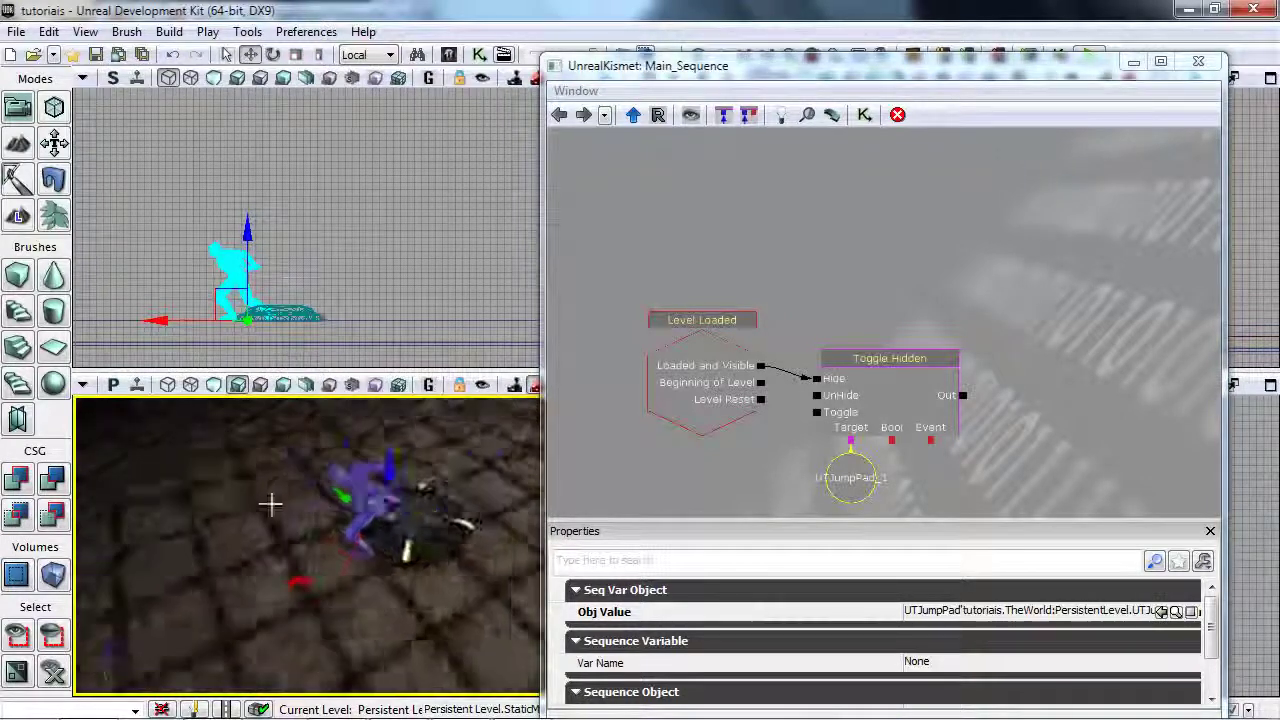
Play-test from the floor, then run Build All on the map
right_click(518, 555)
left_click(530, 535)
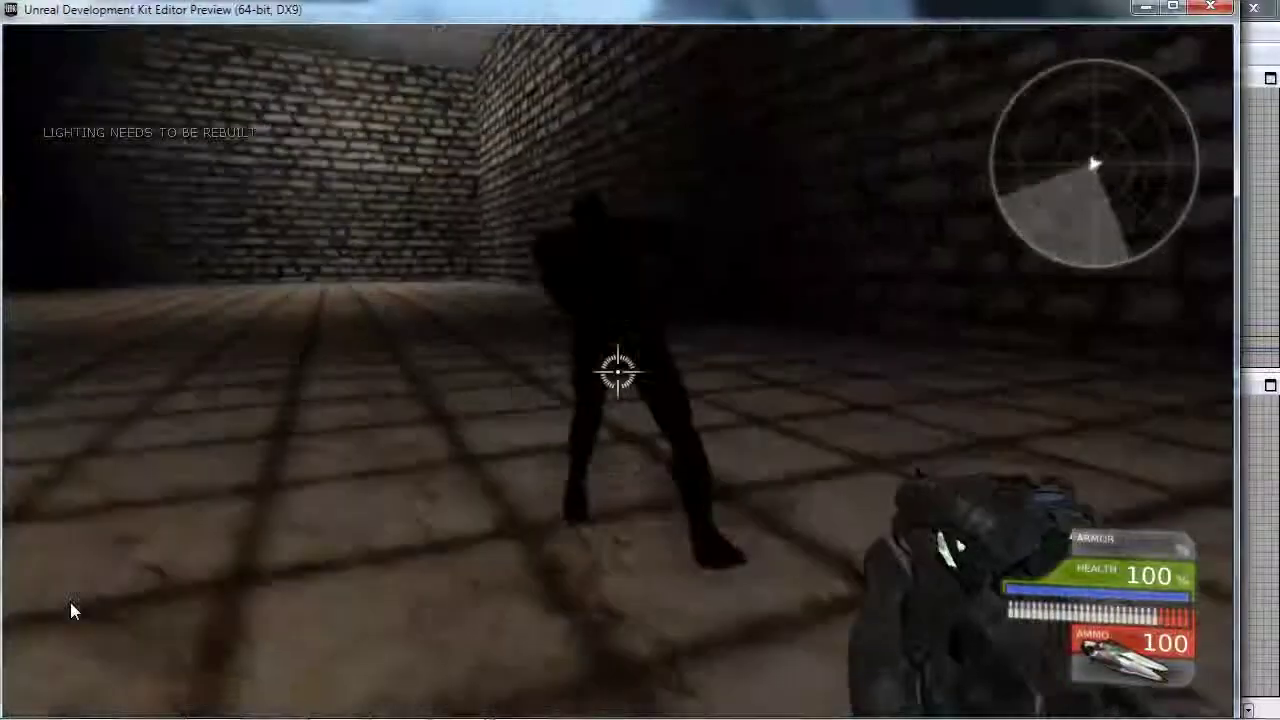
key("Escape")
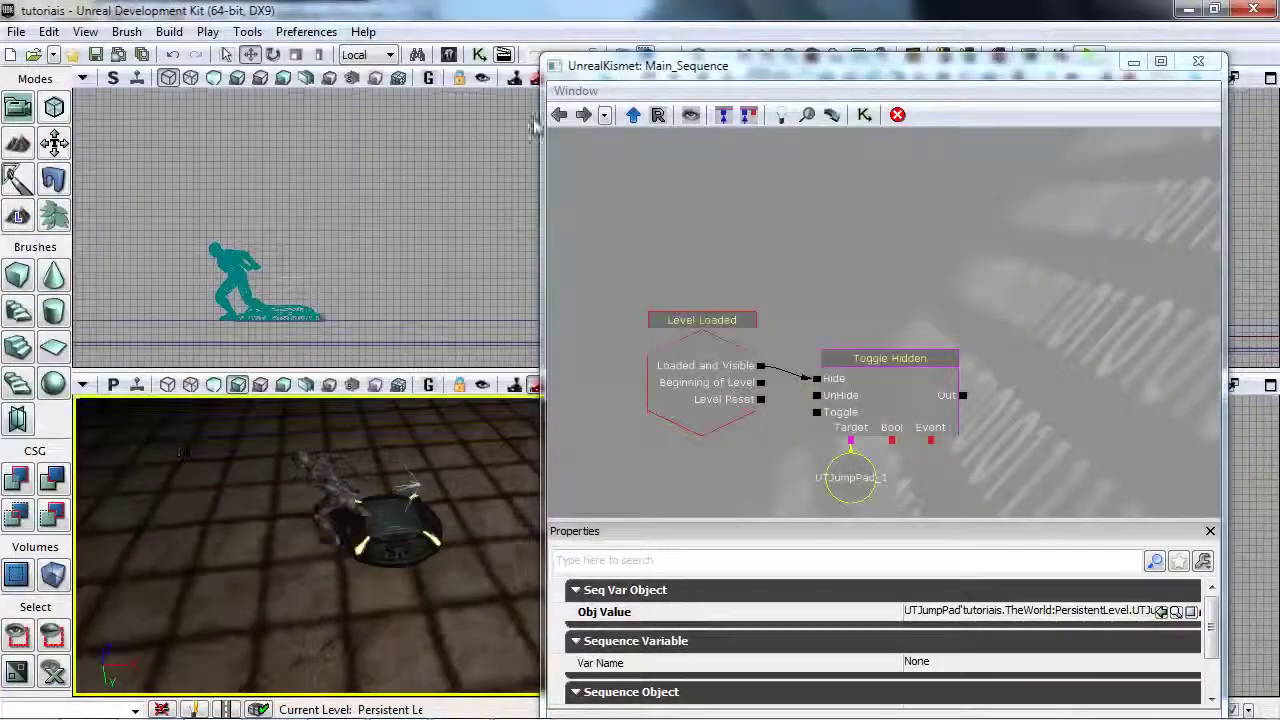
left_click_drag(640, 63, 683, 136)
left_click(700, 56)
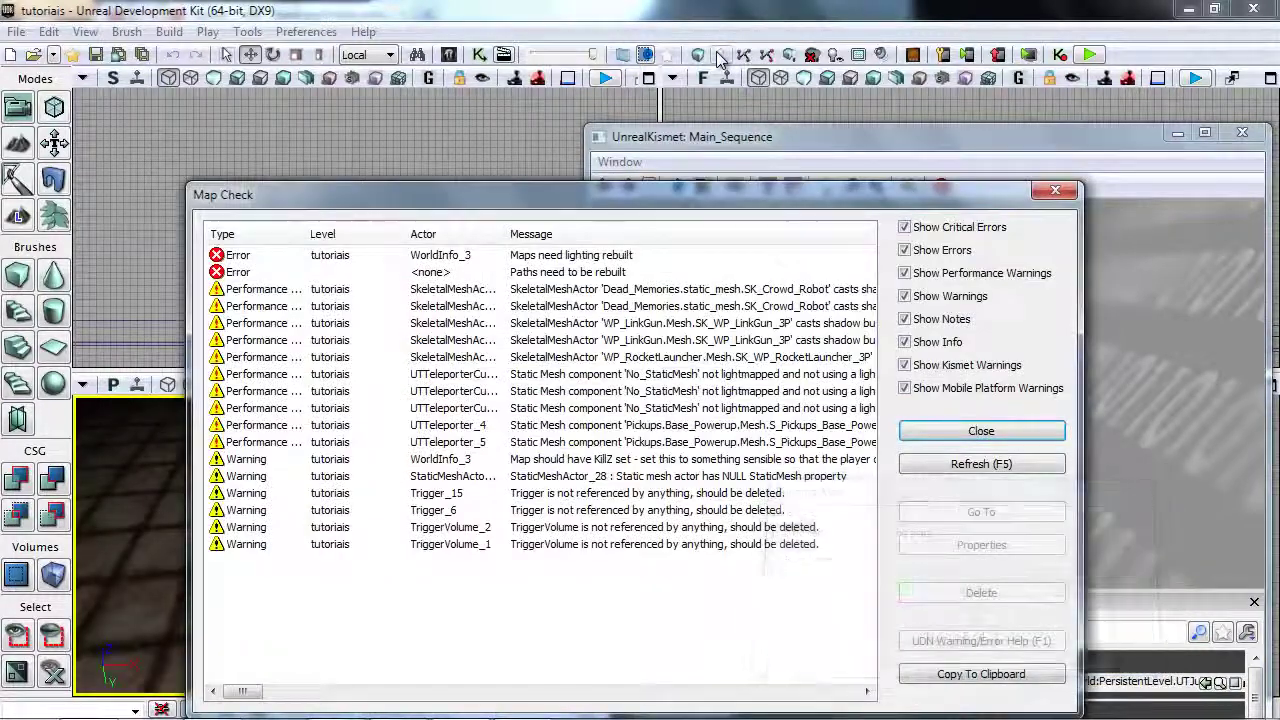
Confirm the lighting build, close Map Check, and start a play test from the floor
left_click(530, 497)
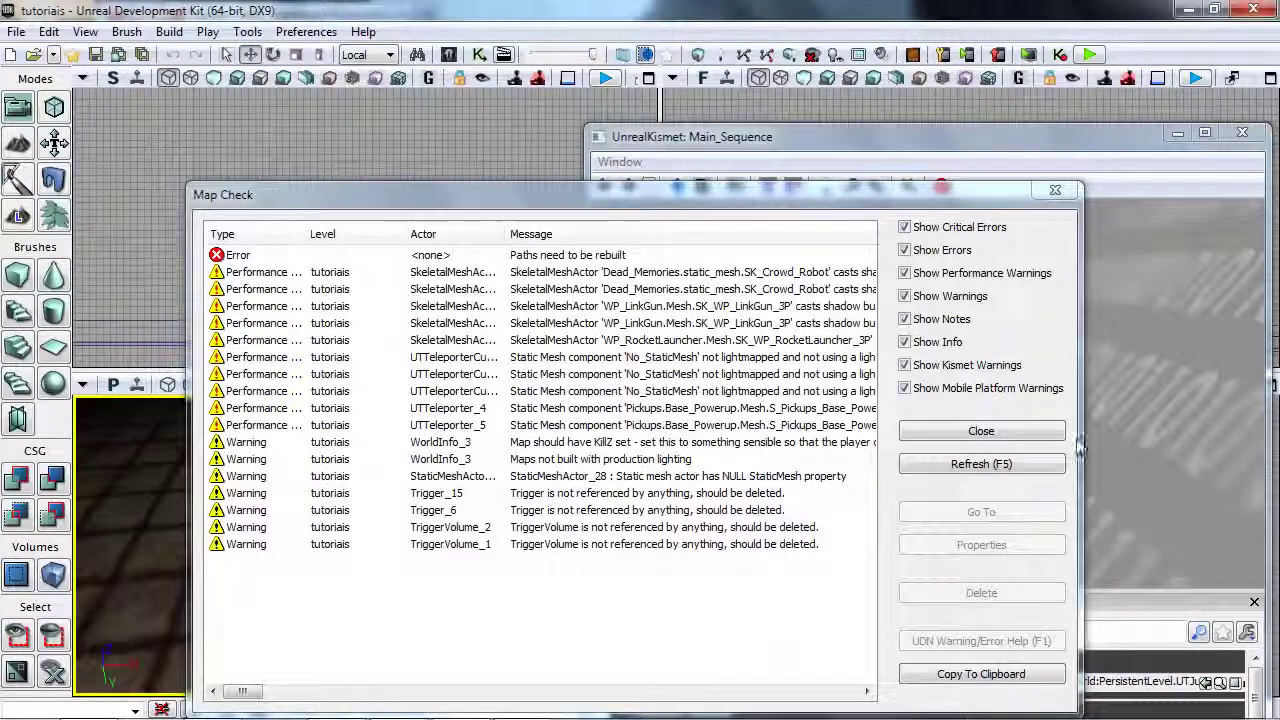
left_click(981, 431)
right_click(550, 584)
left_click(547, 581)
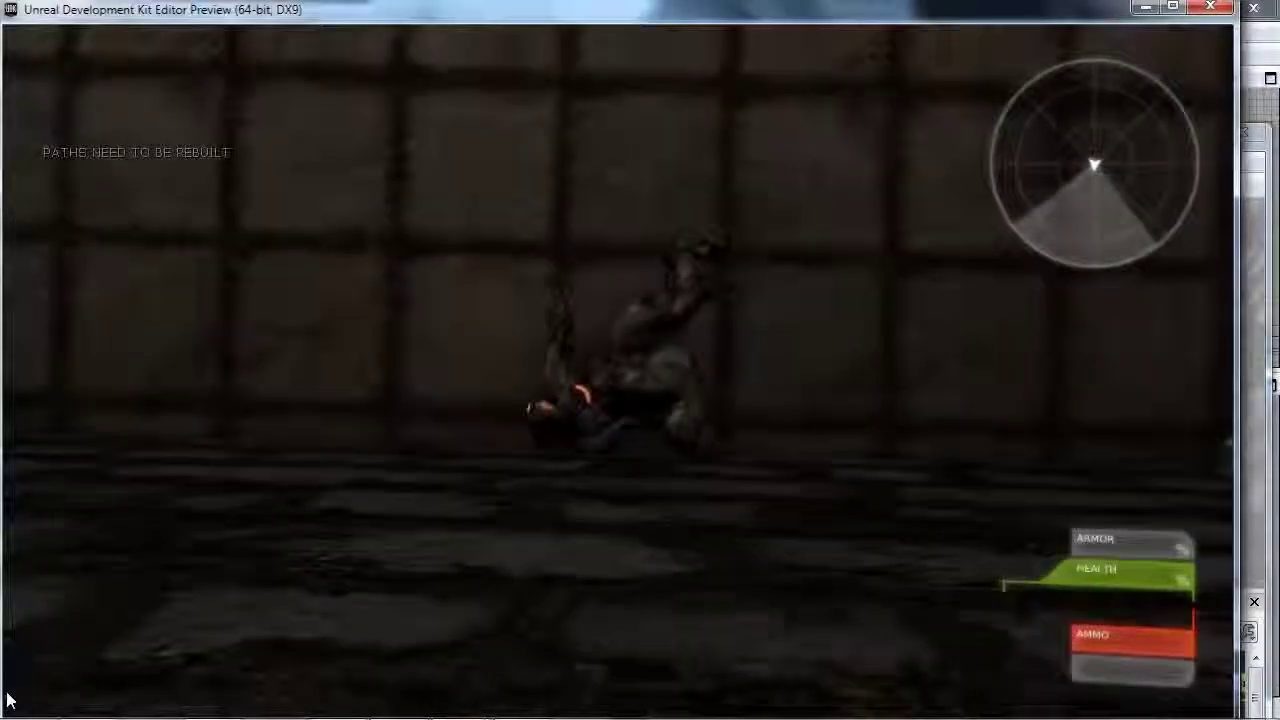
Respawn, end the play test, and reopen UTJumpPad_1's properties
left_click(8, 700)
key("Escape")
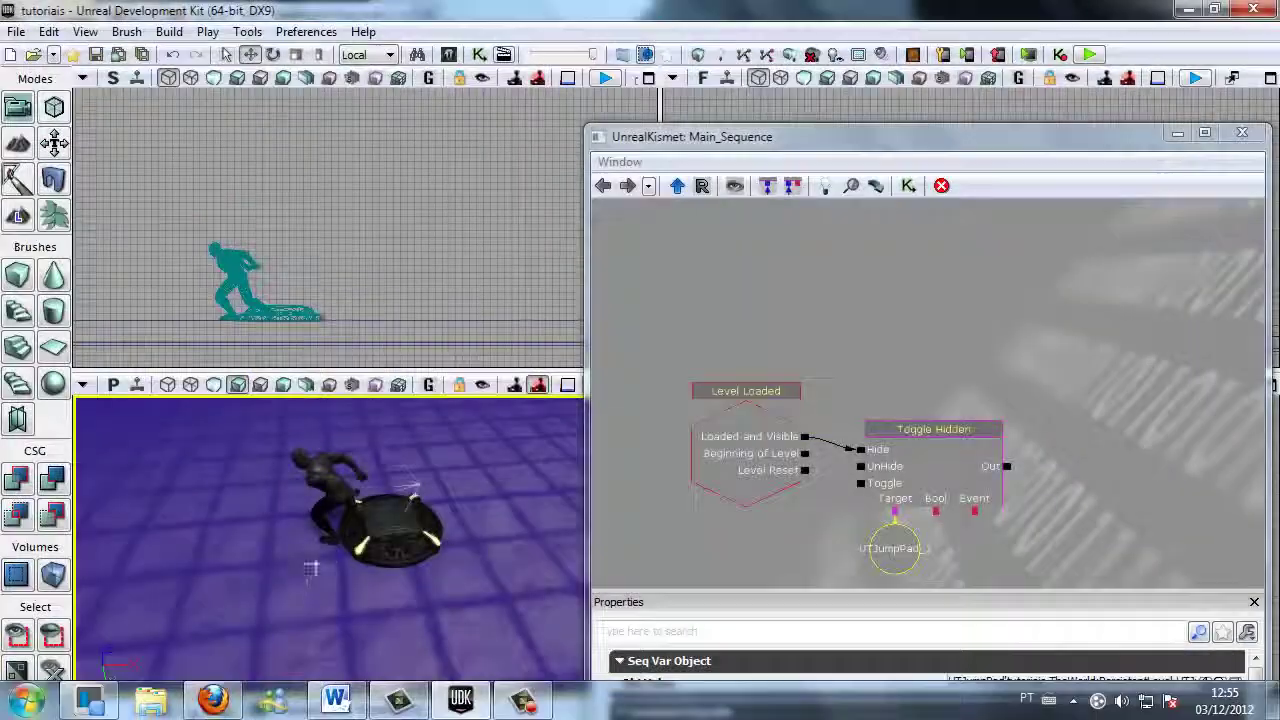
double_click(398, 538)
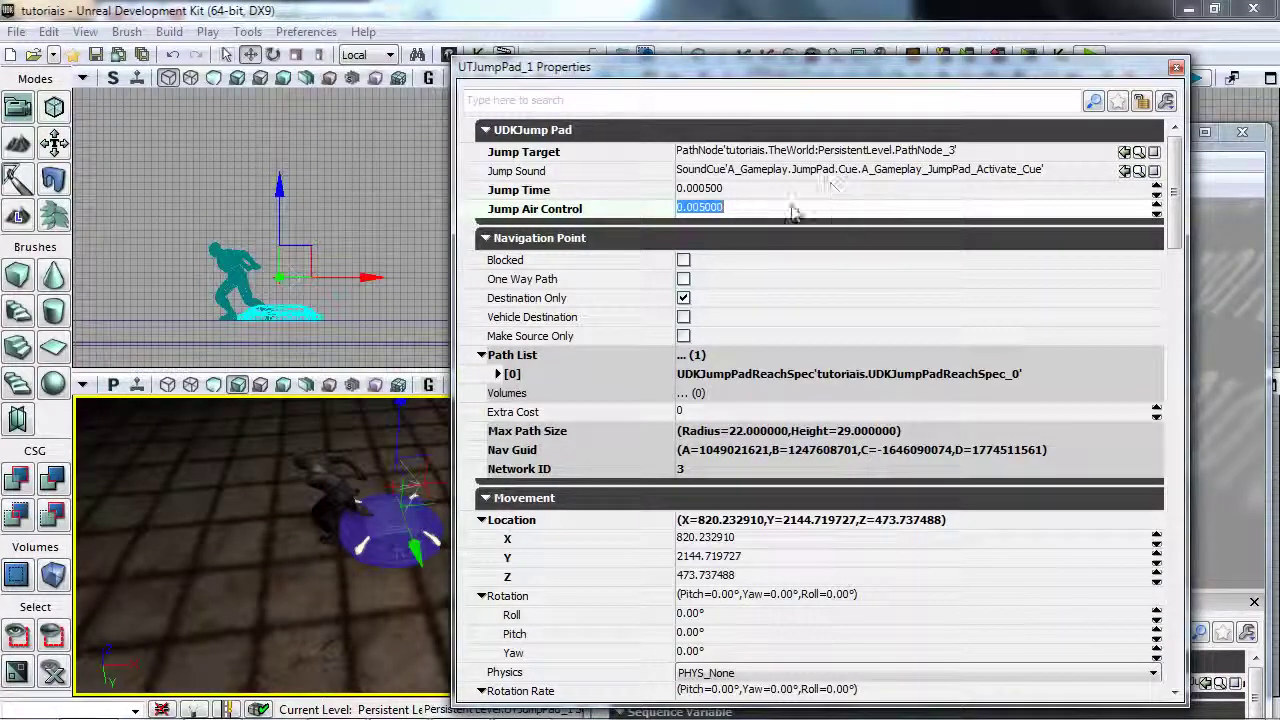
Play-test the jump pad from the floor, walking toward the back wall
left_click(701, 192)
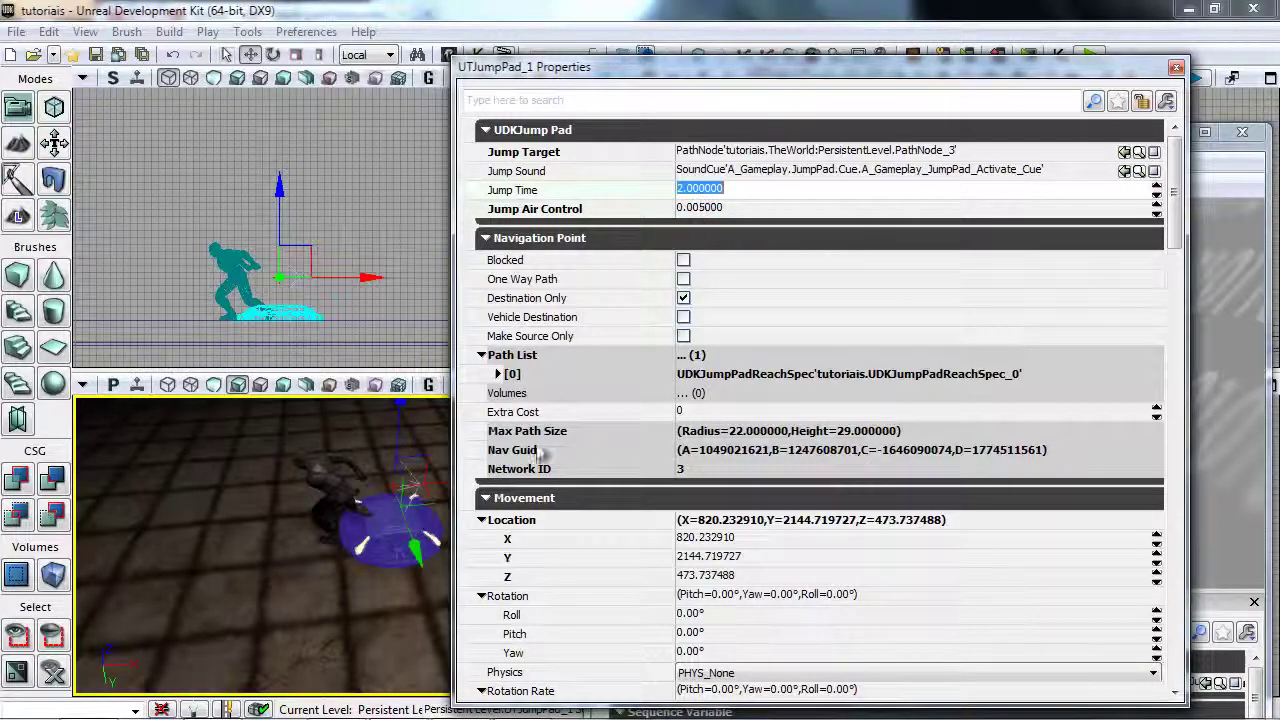
right_click(348, 598)
left_click(411, 591)
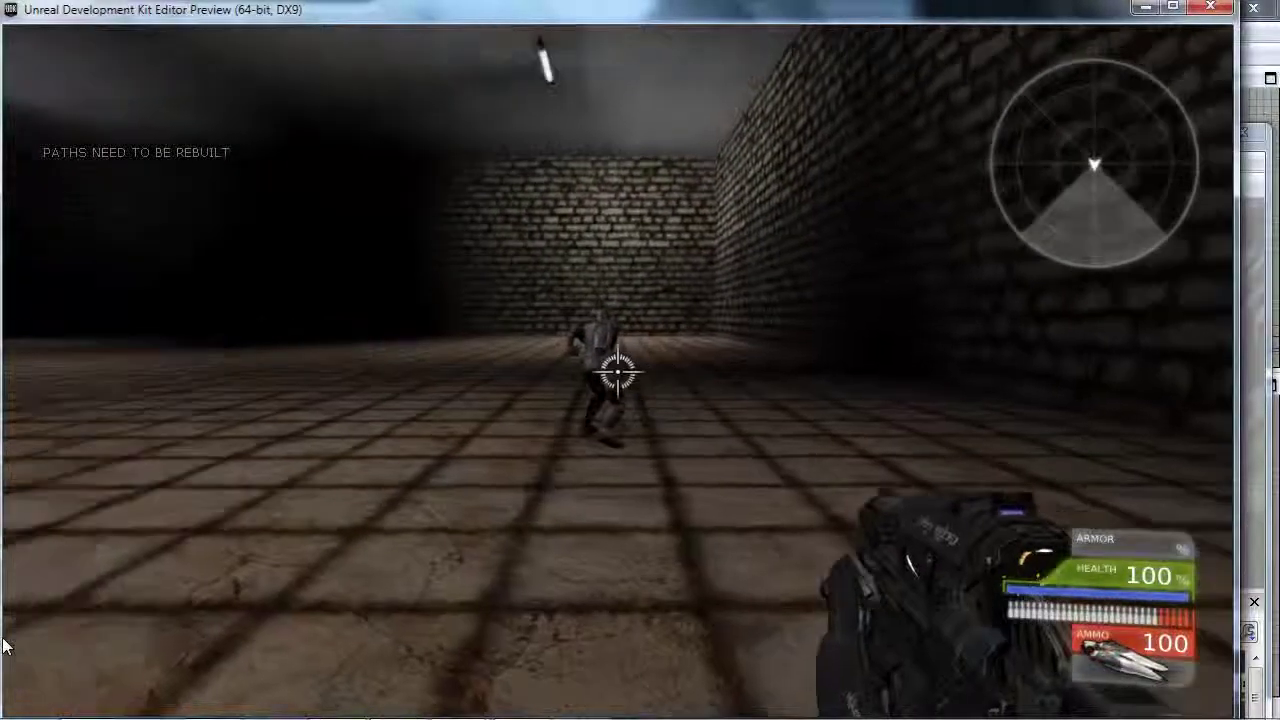
key("w")
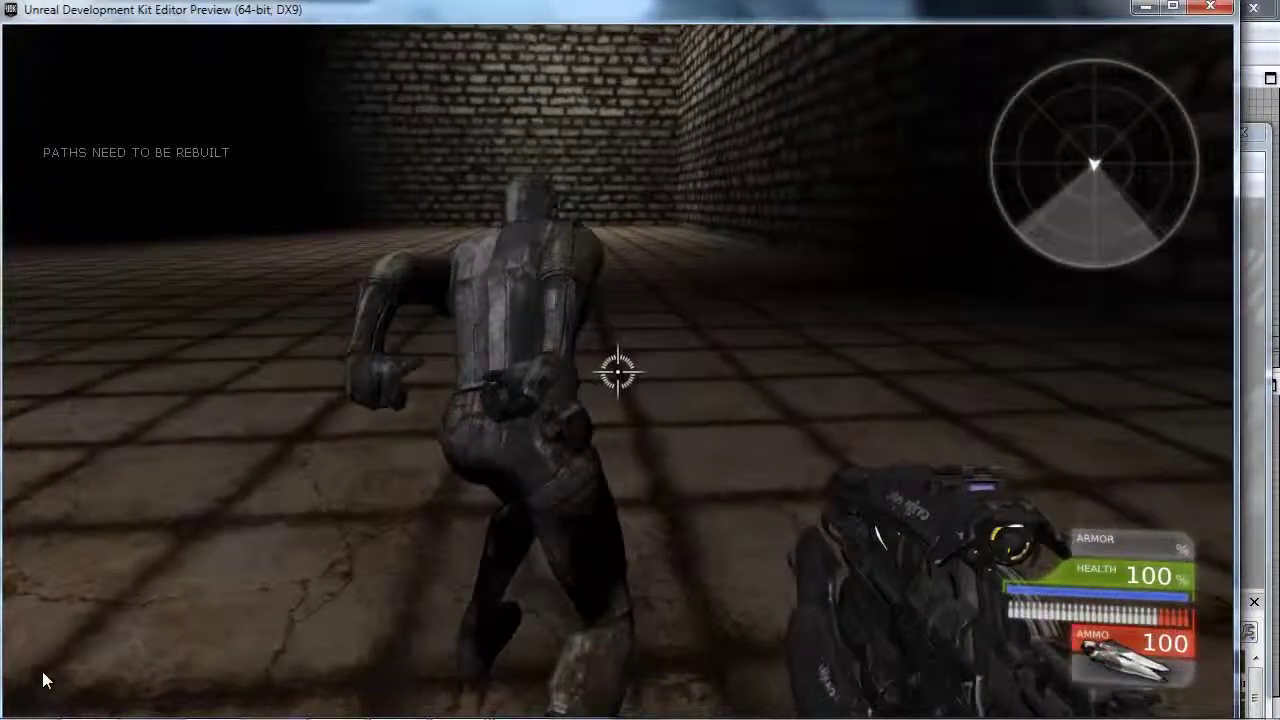
key("Escape")
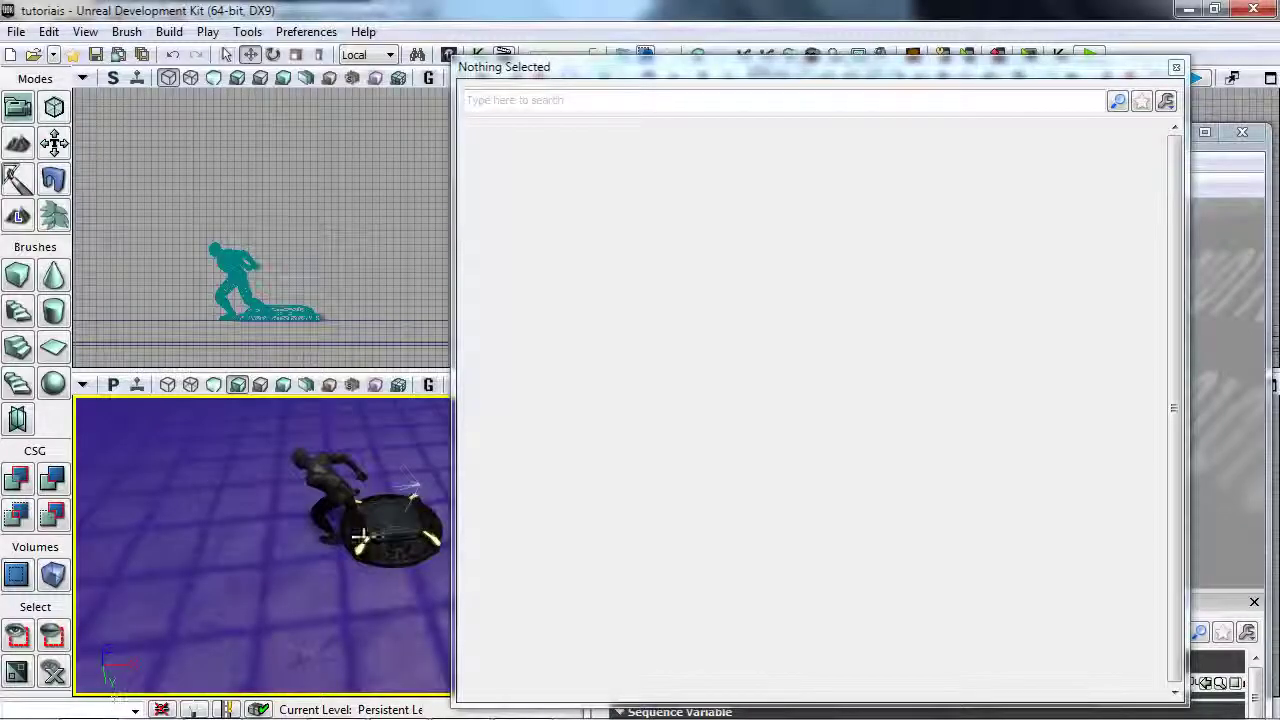
Set UTJumpPad_1's Jump Time to 1.5 and play-test it
left_click(358, 537)
left_click(735, 191)
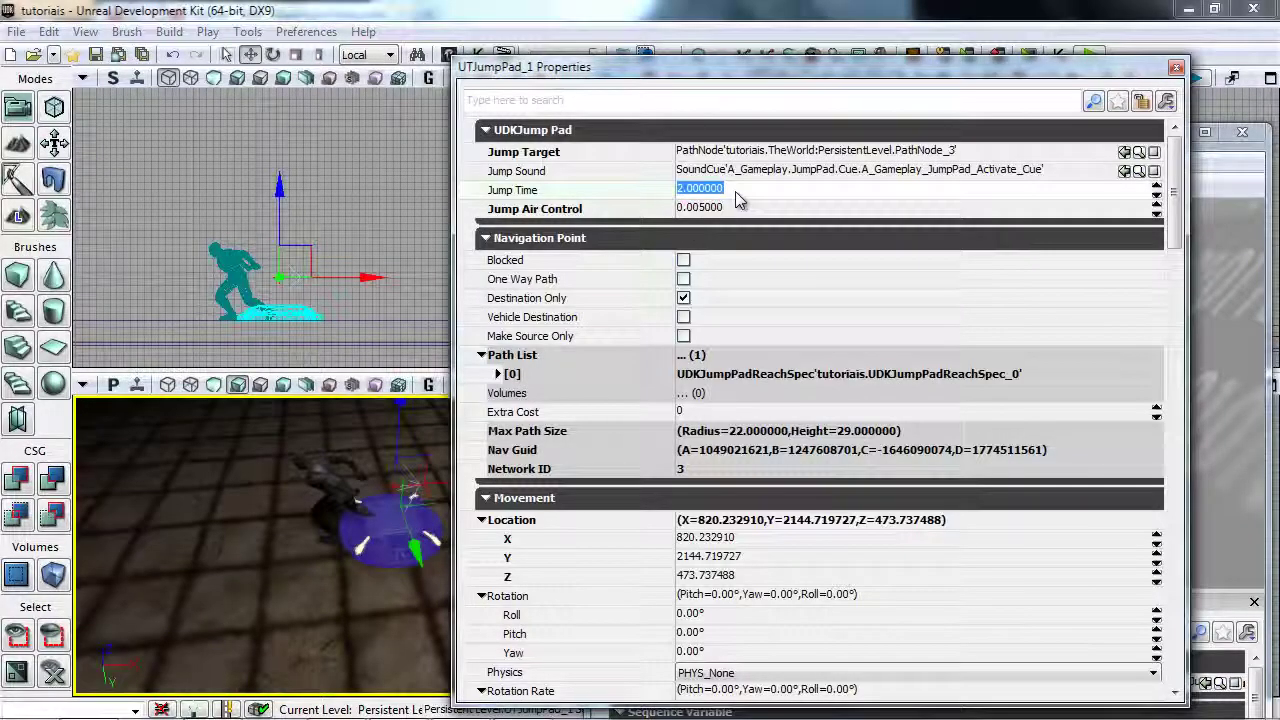
type("1")
key("Return")
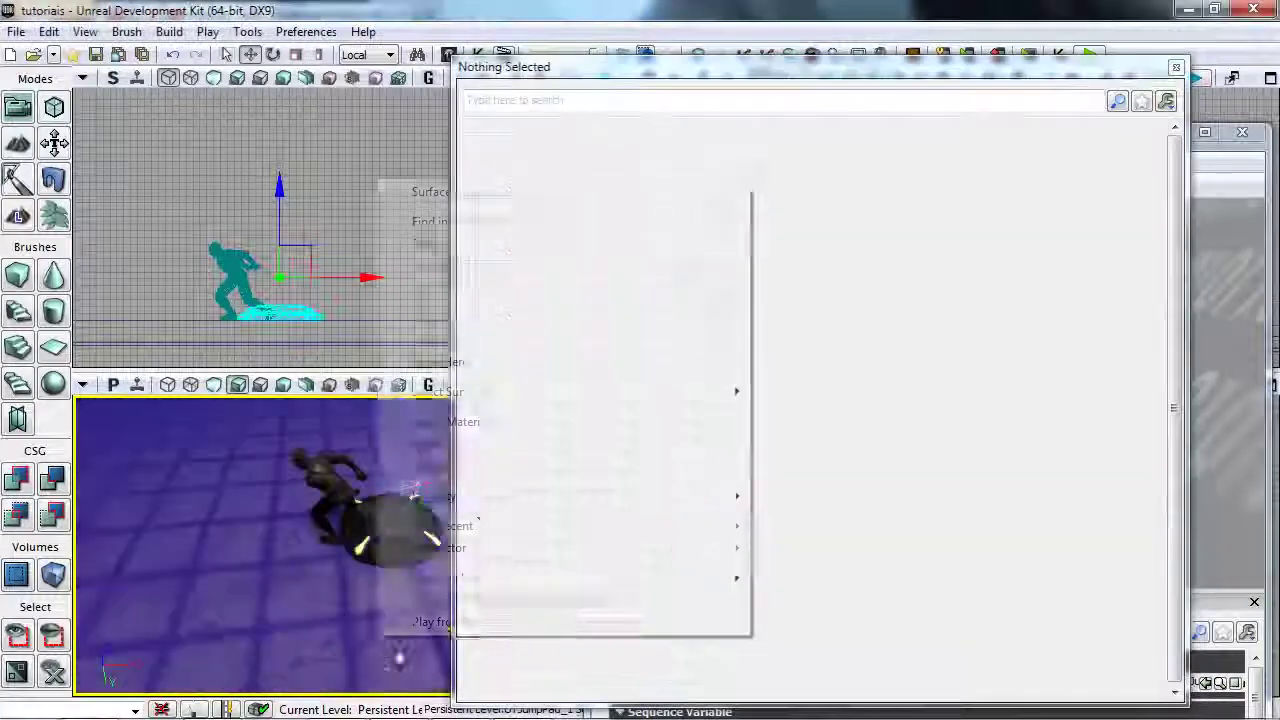
left_click(438, 622)
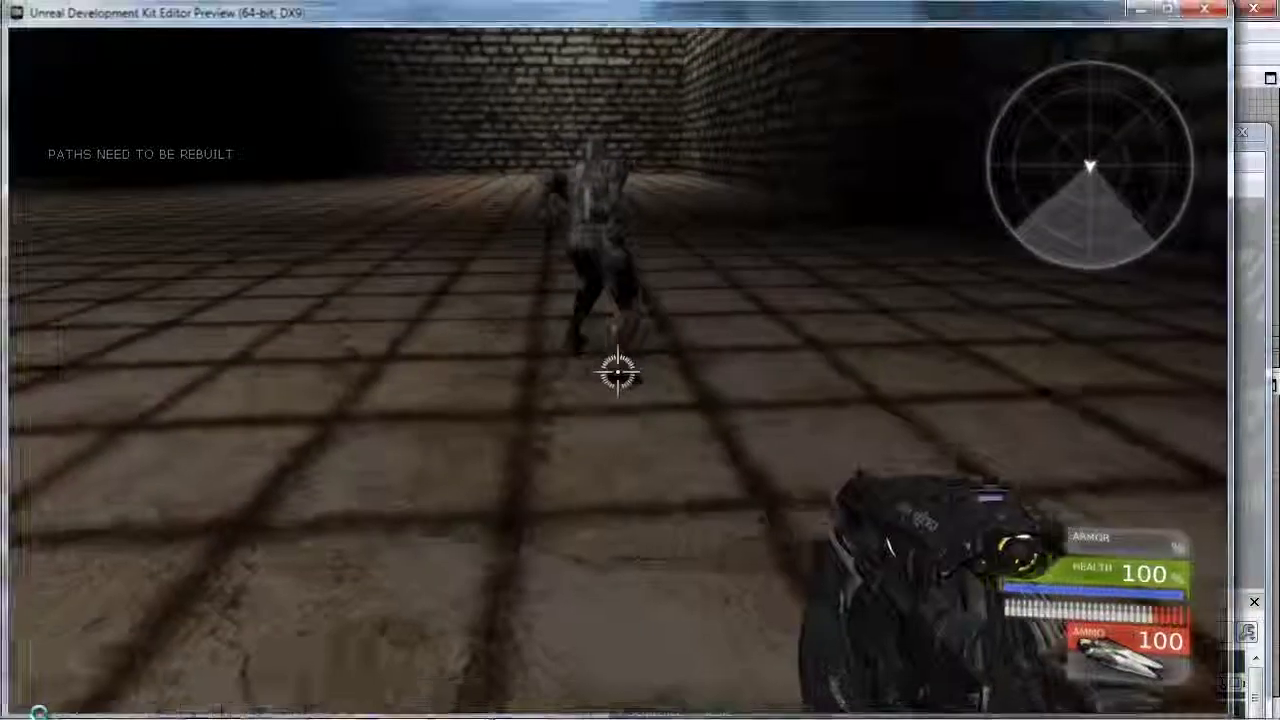
key("Escape")
Turn off the statue's collision, play-test again, and reopen the jump pad's properties
right_click(330, 480)
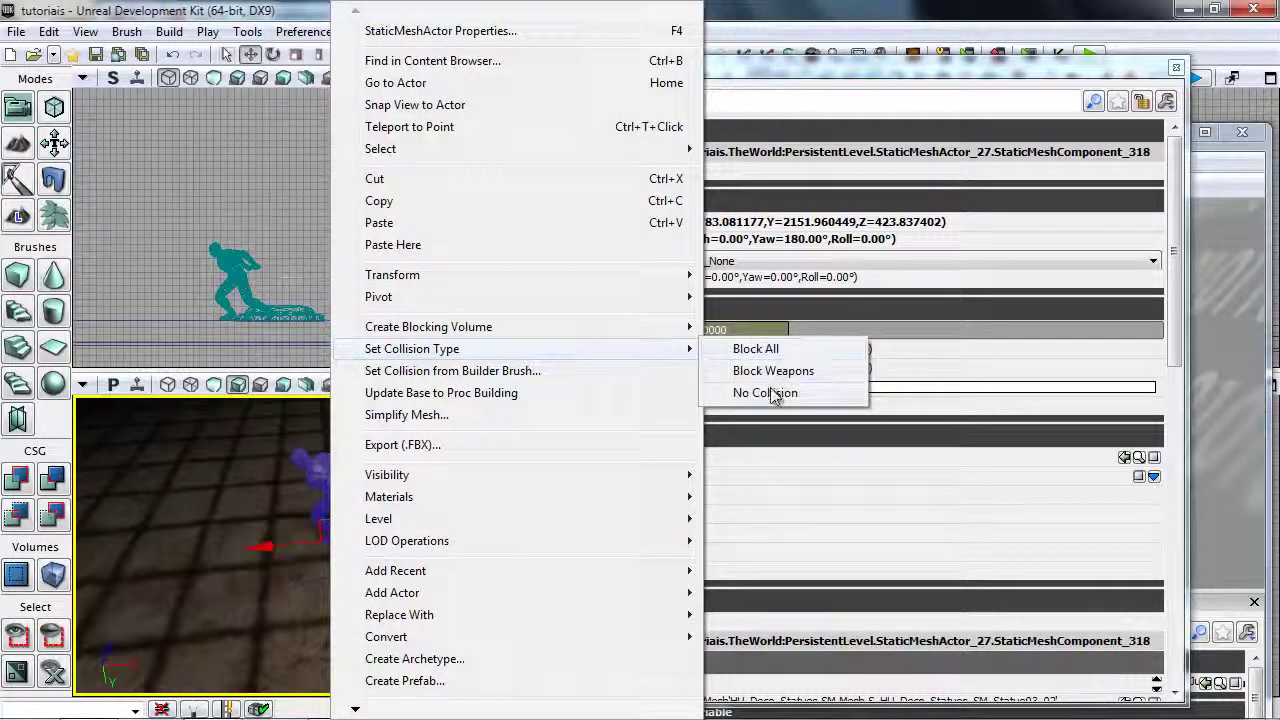
left_click(766, 393)
right_click(391, 606)
left_click(440, 567)
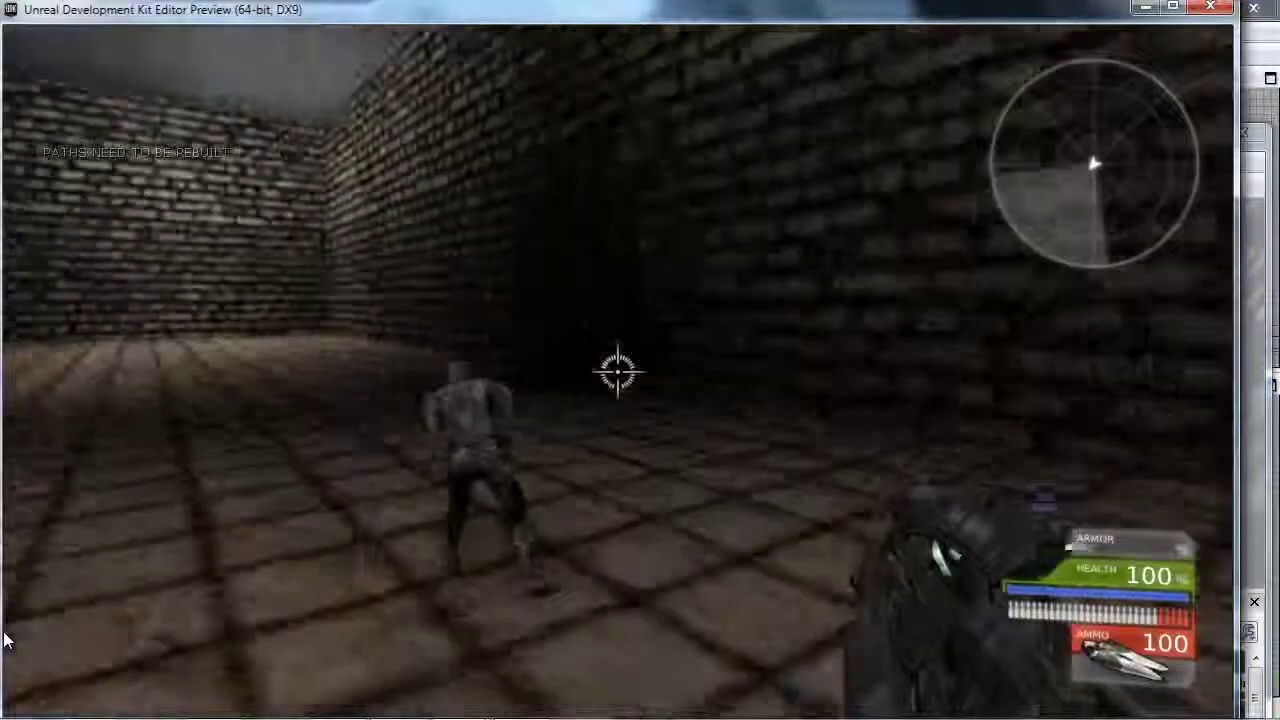
key("w")
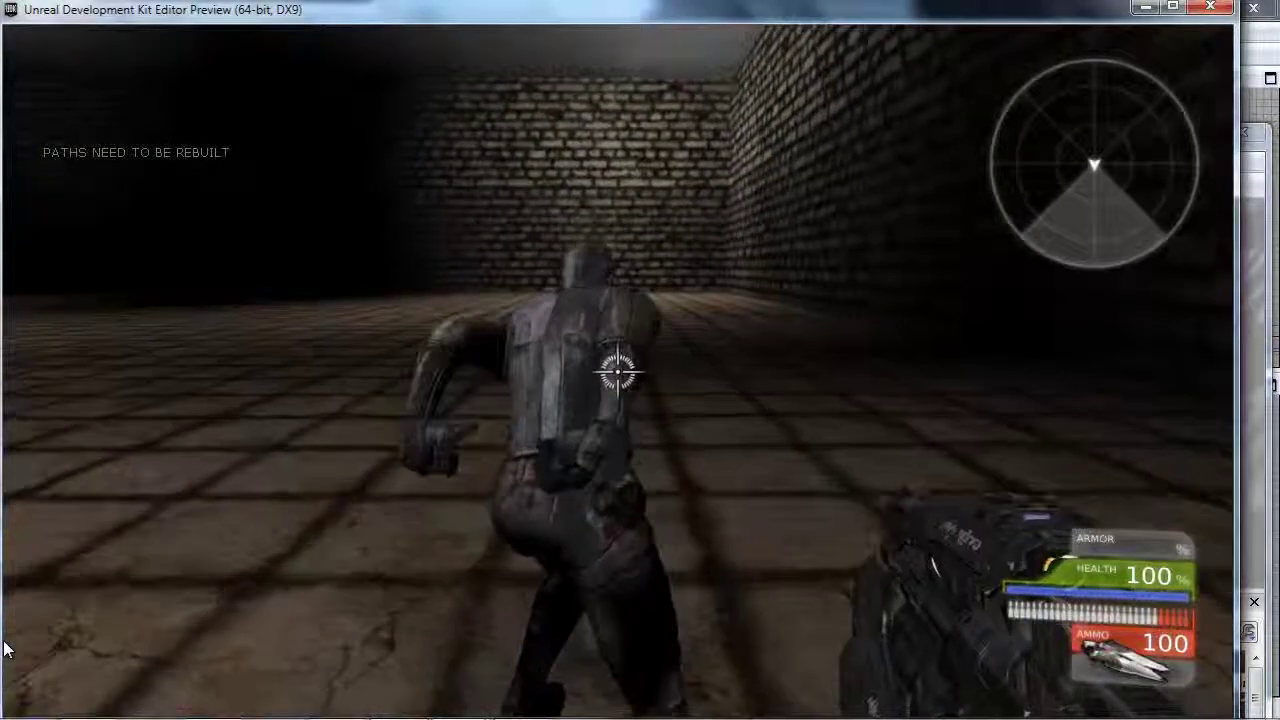
key("Escape")
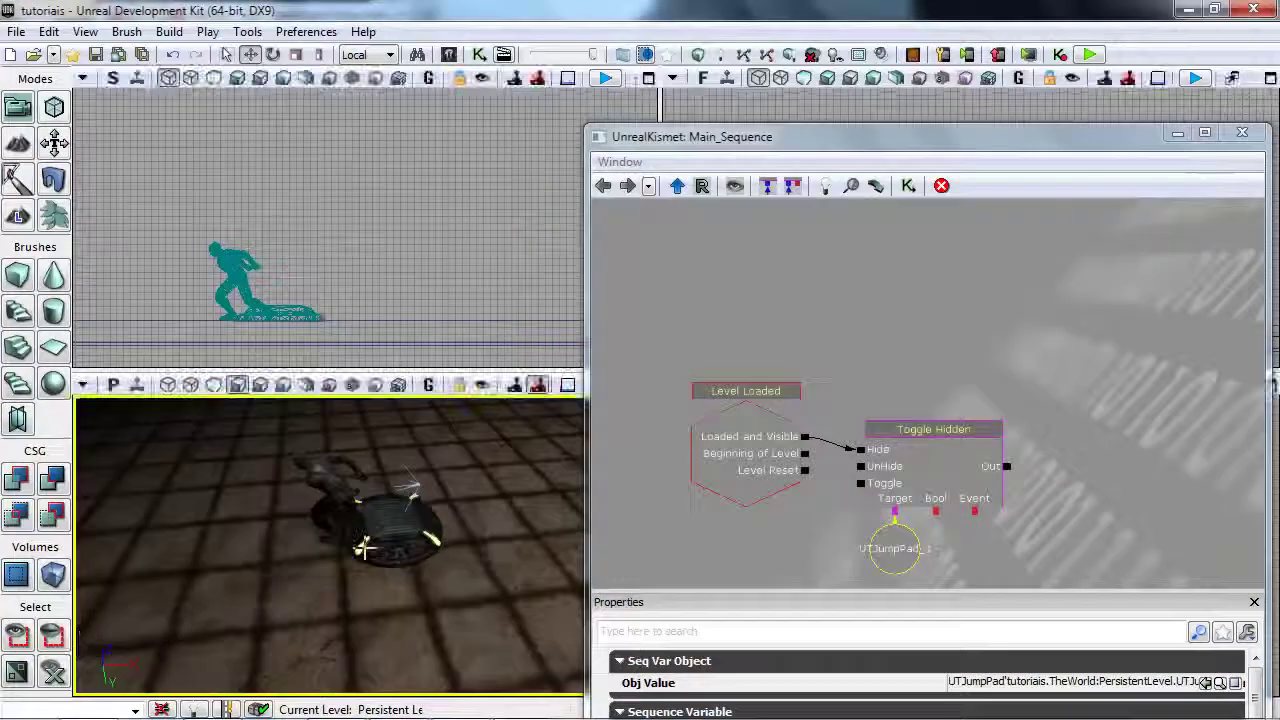
double_click(363, 547)
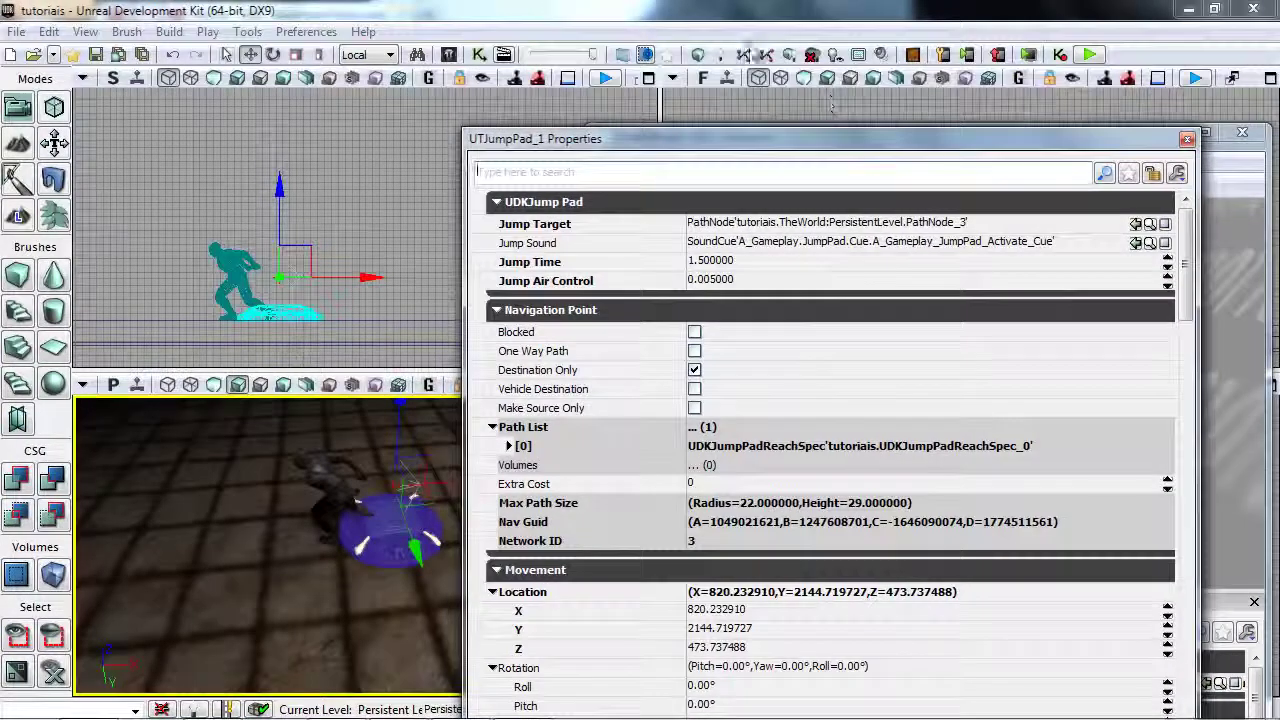
Run Build Paths and Build All, dismiss the Map Check report, then start Play from Here
left_click(745, 50)
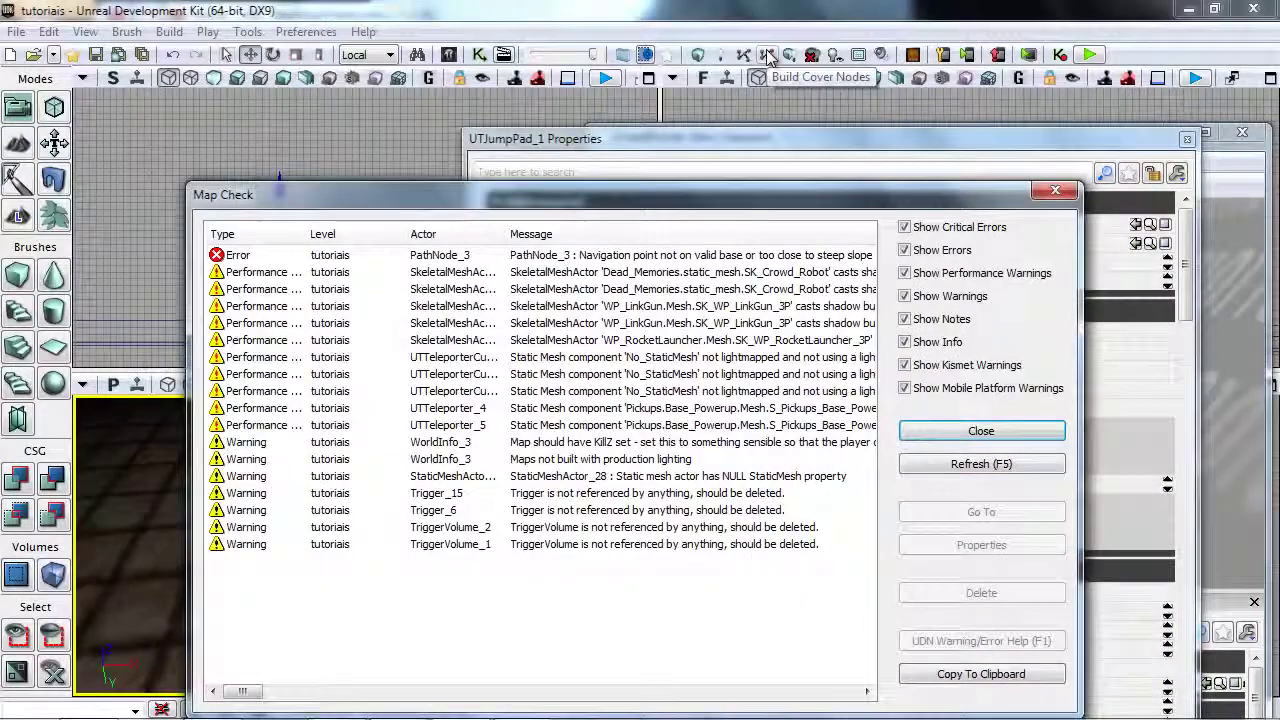
left_click(768, 57)
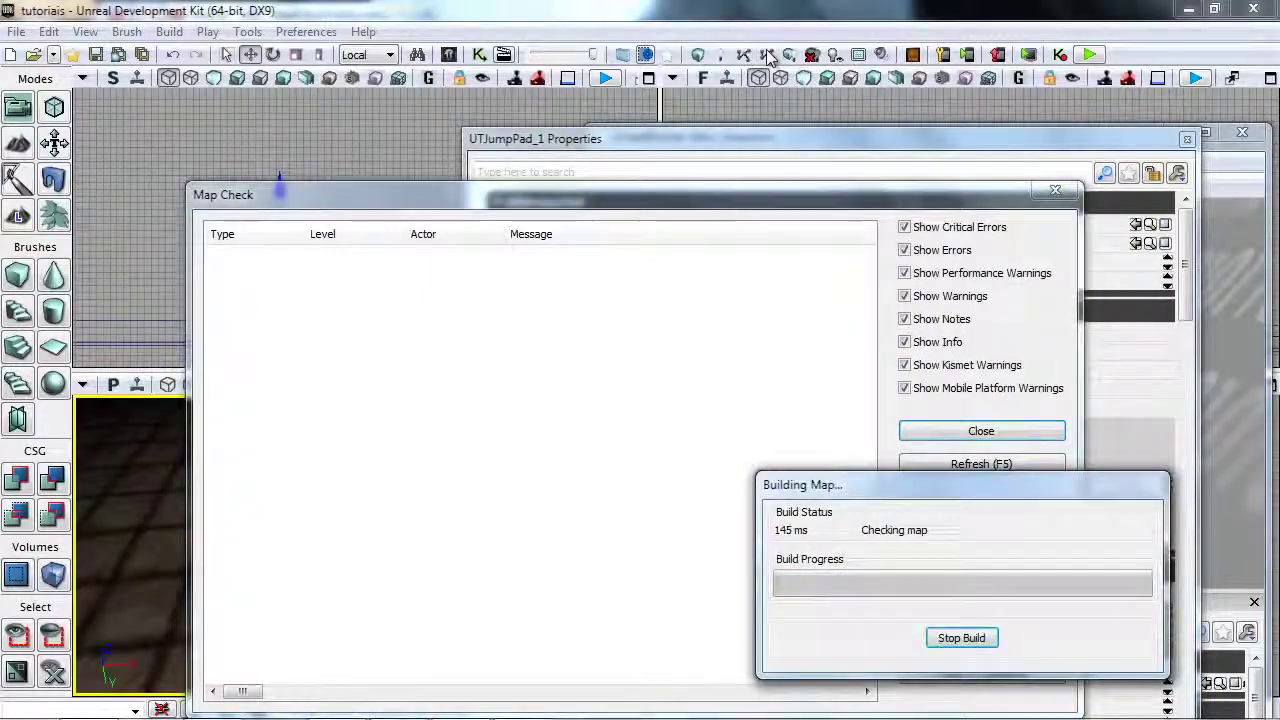
left_click(980, 431)
right_click(457, 617)
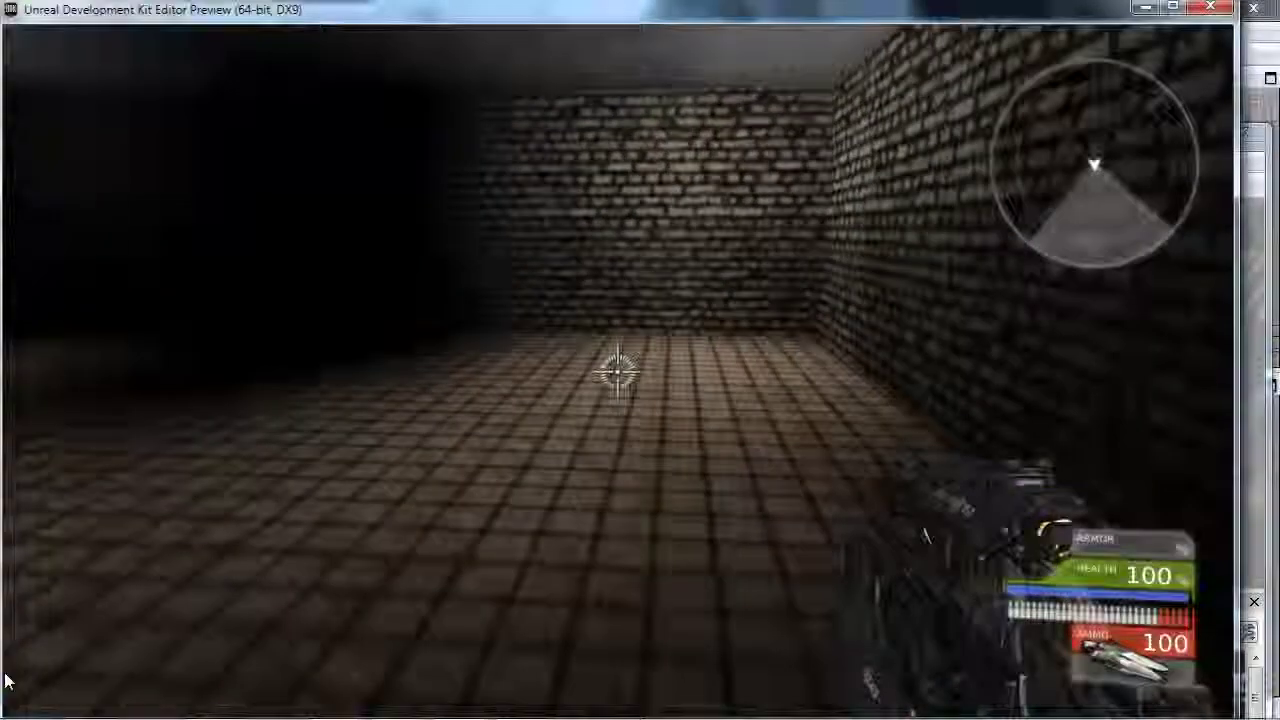
Walk forward past the bot toward the far brick wall, then end the play test
key("w")
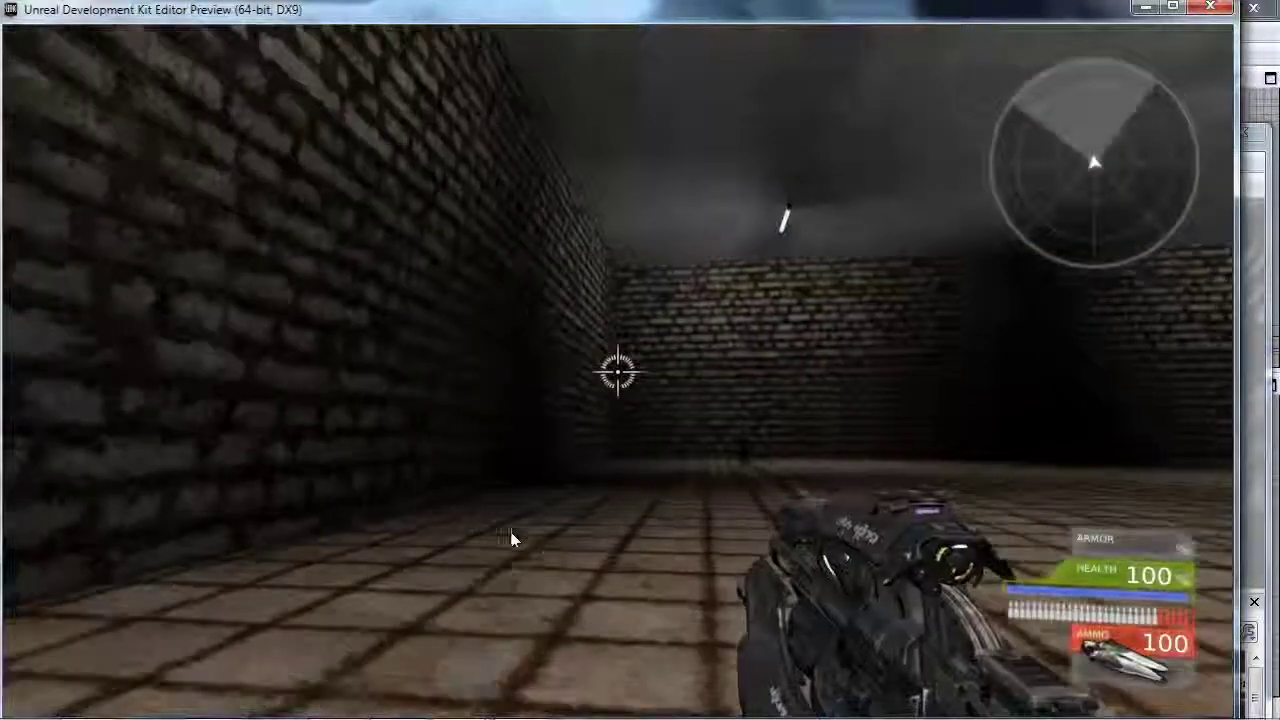
key("w")
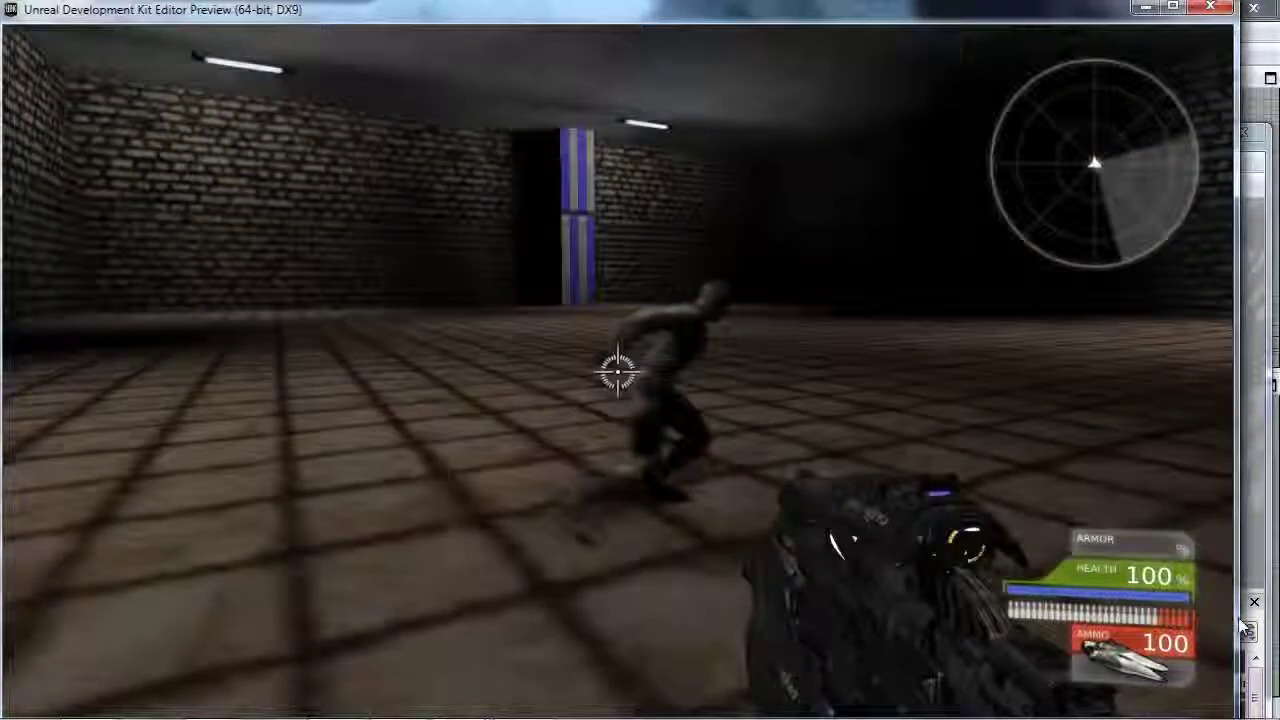
key("w")
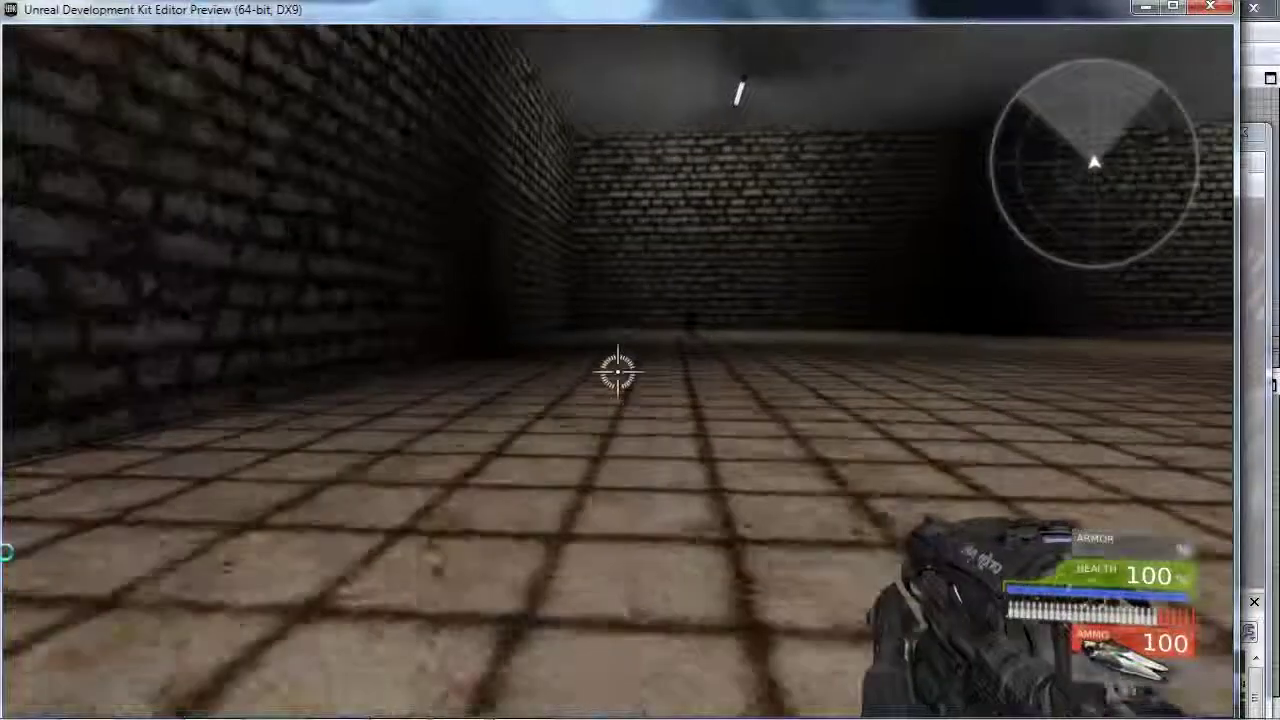
key("Escape")
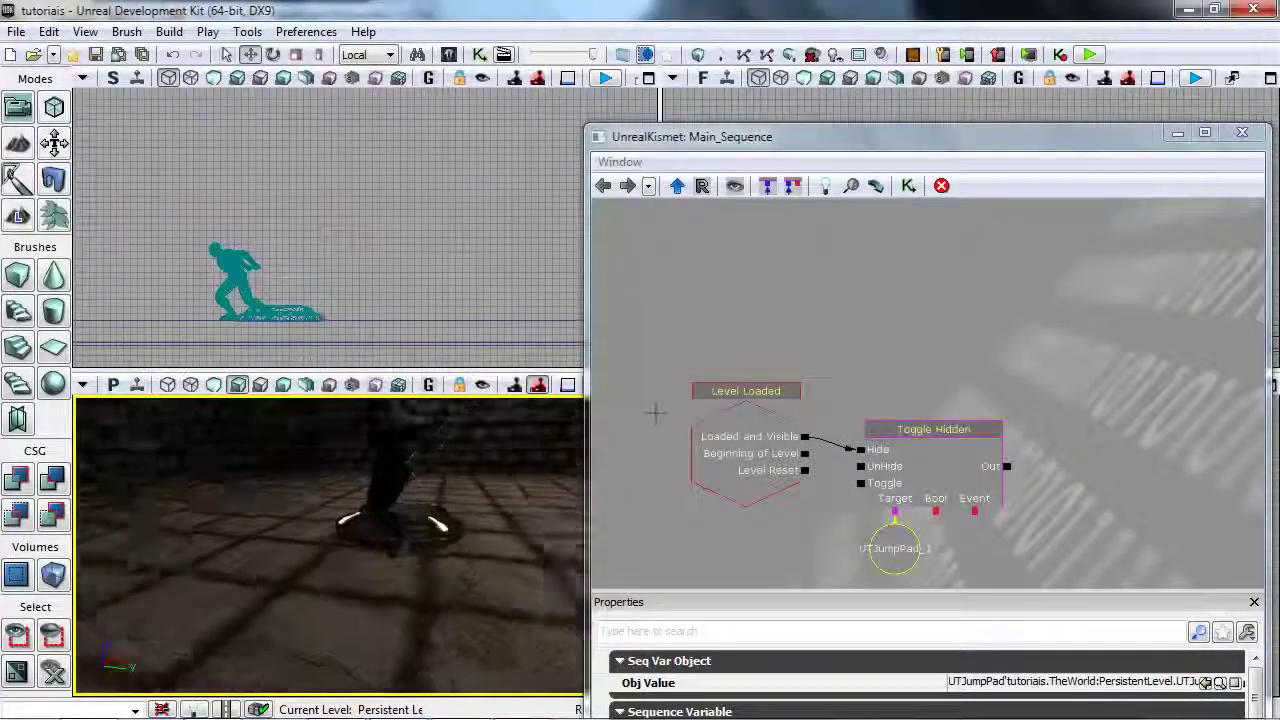